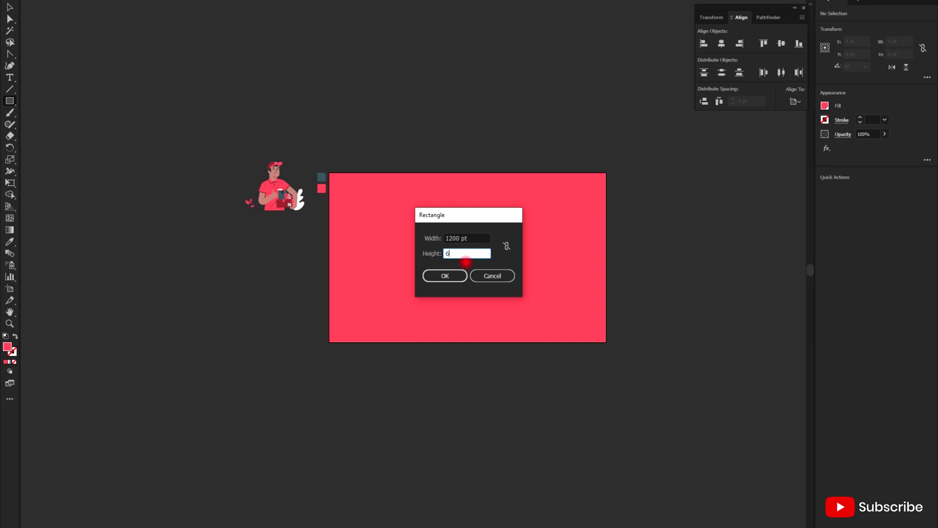
- Create a 1200 by 628 pt rectangle and move it to the middle of the pink artboard
key("Return")
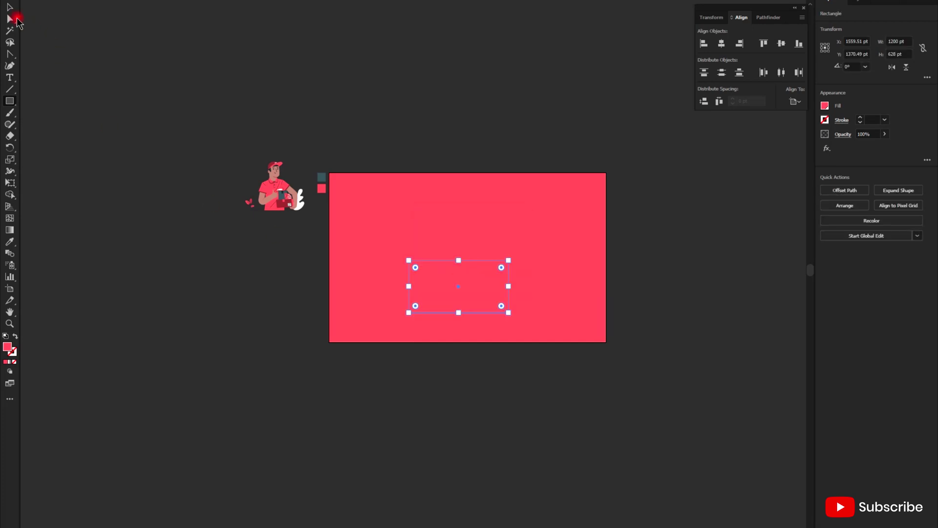
left_click(10, 7)
left_click_drag(459, 288, 468, 259)
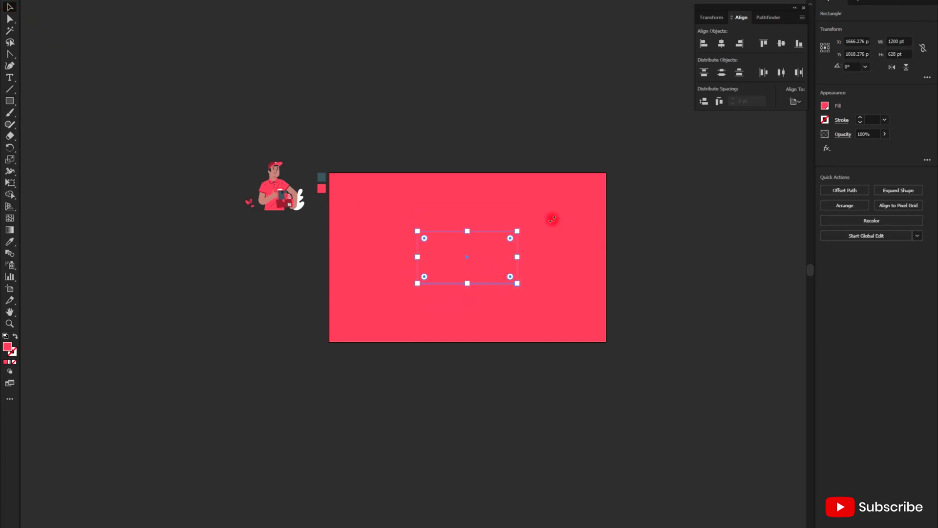
- Fill the rectangle with the dark teal colour sampled from the swatch square beside the artboard
left_click(11, 243)
left_click(312, 192)
left_click(323, 176)
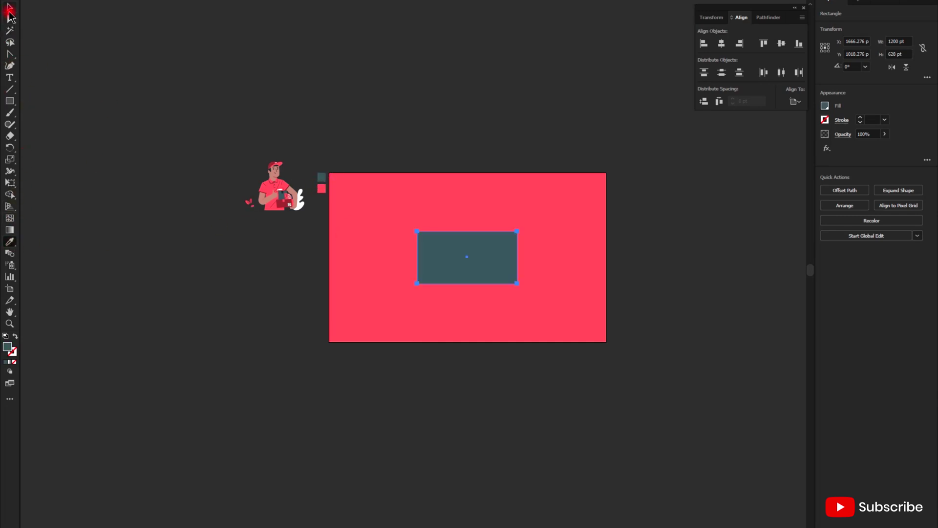
left_click(9, 12)
- Apply a Multiply drop shadow to the teal rectangle with 50% opacity, 30 pt X offset, 20 pt Y offset and 40 pt blur
scroll(495, 266, "up", 4)
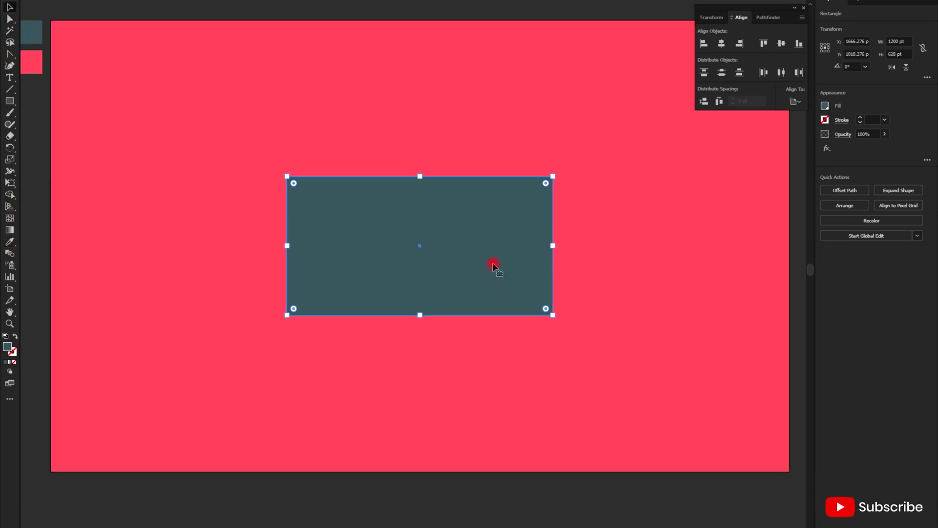
left_click(834, 152)
mouse_move(848, 245)
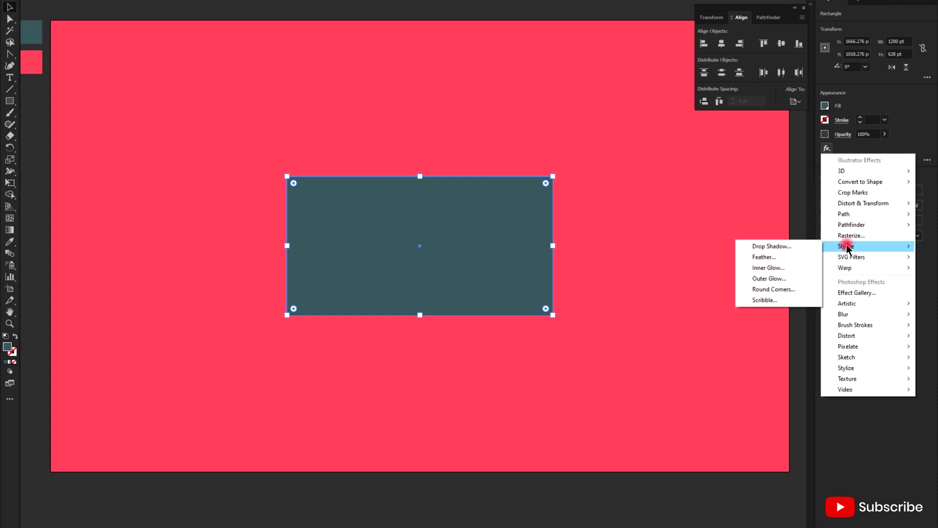
left_click(800, 247)
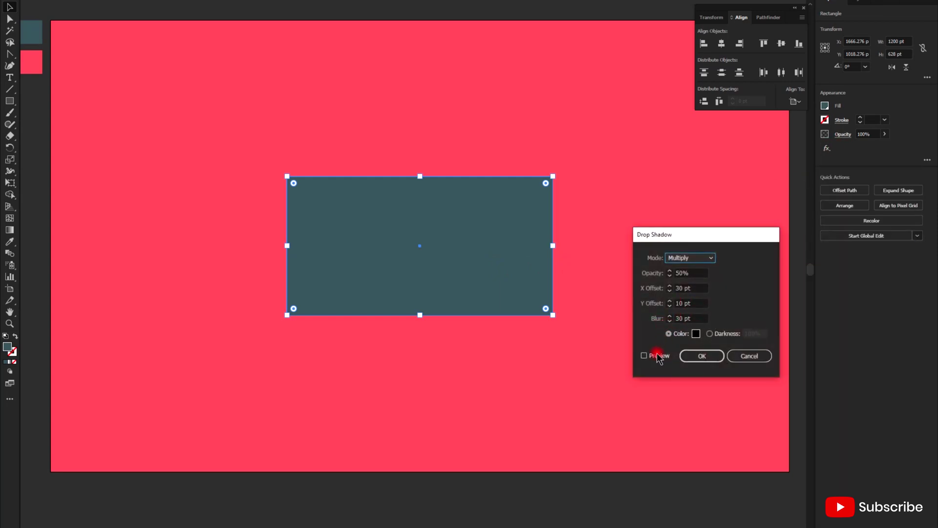
left_click(658, 356)
left_click(694, 304)
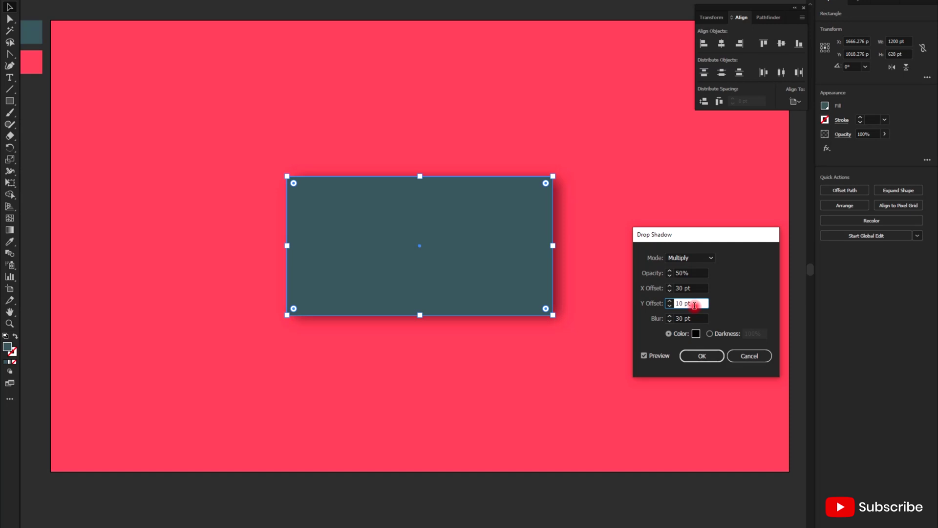
key("shift+Up")
left_click(697, 358)
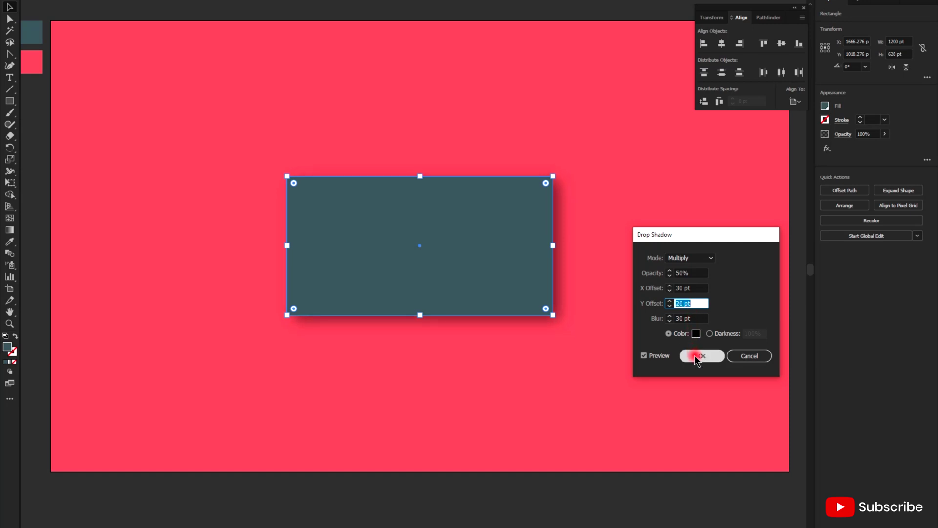
left_click(689, 317)
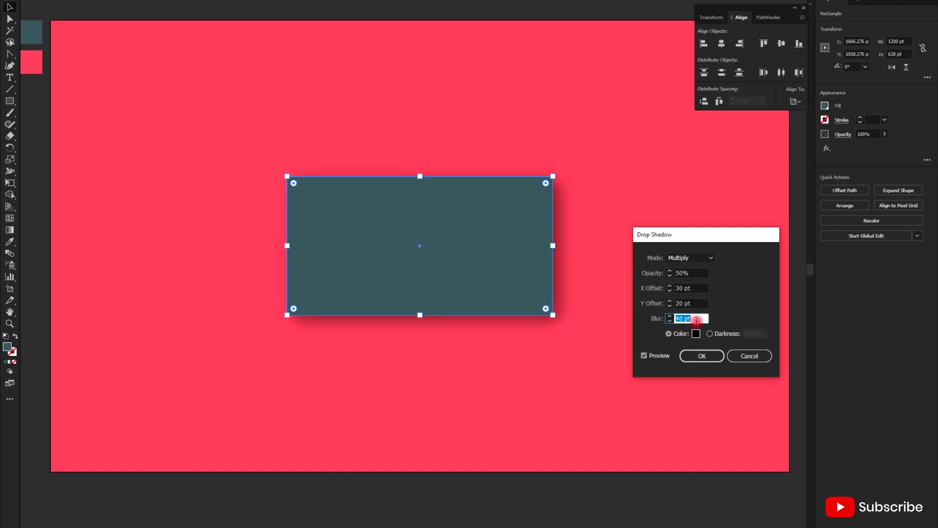
left_click(702, 356)
left_click(547, 335)
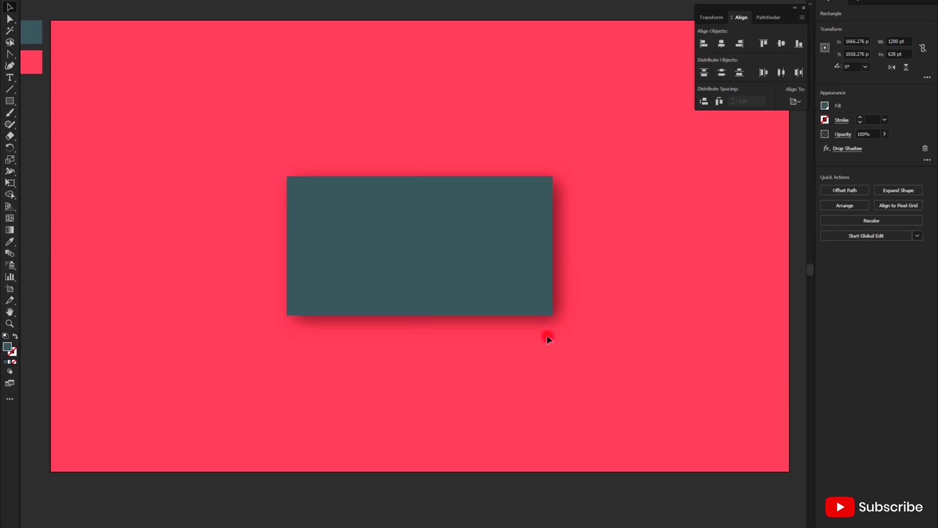
- Enlarge the teal rectangle from its centre to about 1794 by 939 pt
left_click(511, 283)
left_click_drag(552, 315, 614, 373)
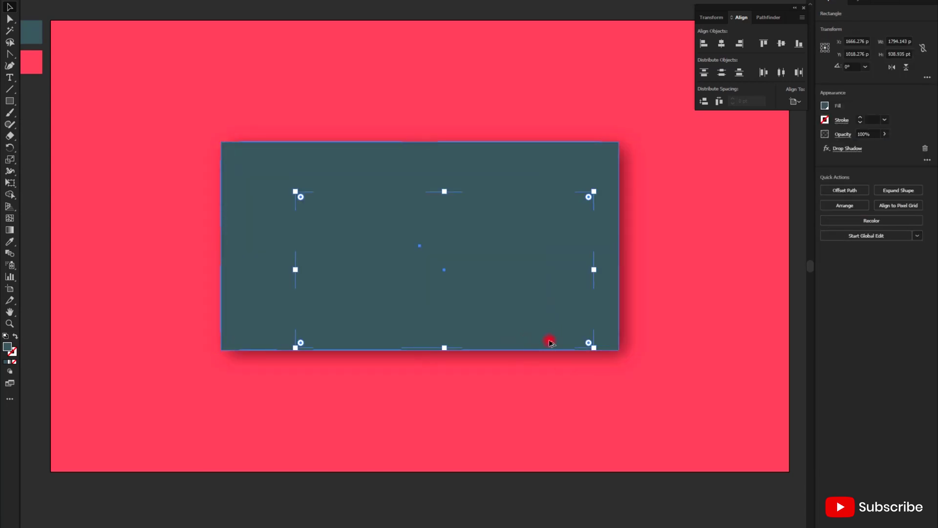
scroll(550, 342, "down", 2)
left_click(453, 212)
left_click(455, 268)
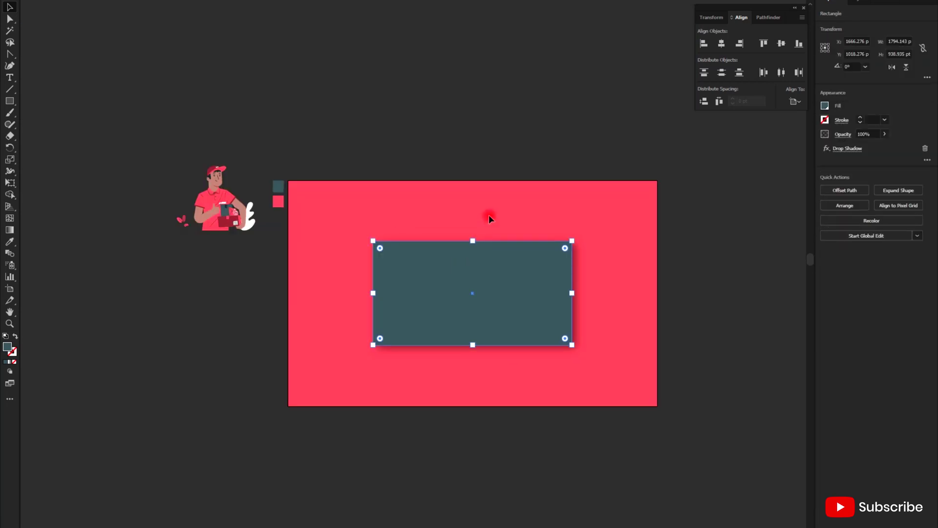
left_click(489, 215)
- Draw an inner rectangle of about 1635 by 785 pt inside the teal card, with its fill swapped to the stroke
key("m")
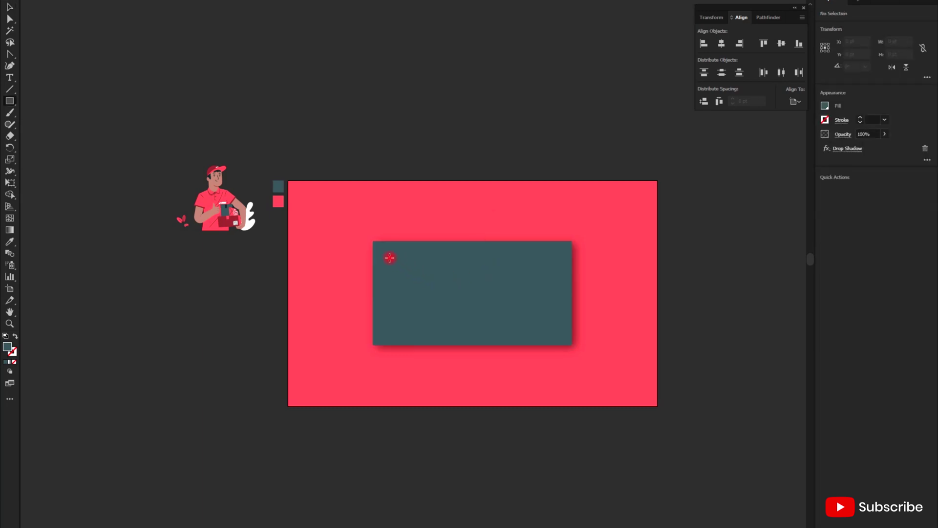
mouse_move(382, 251)
left_mouse_down()
mouse_move(406, 295)
mouse_move(563, 337)
left_mouse_up()
key("shift+x")
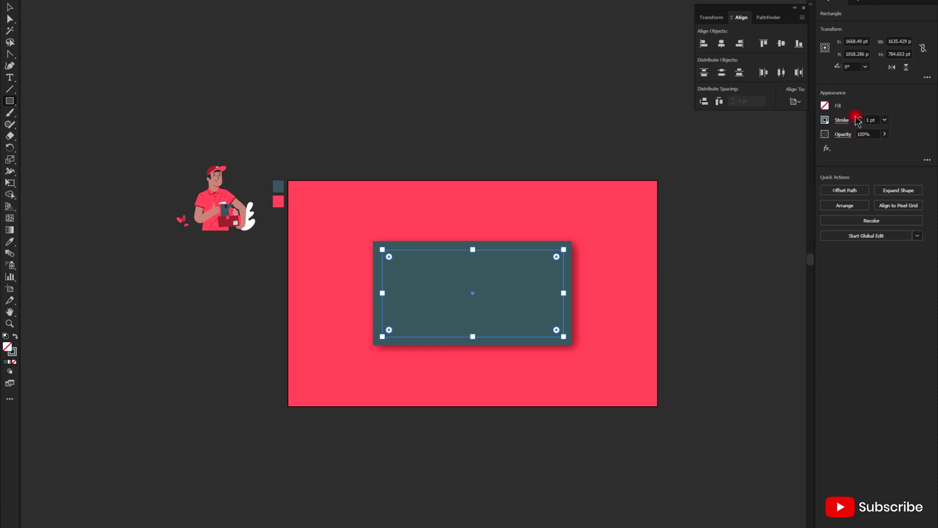
- Give the inner rectangle a white stroke with a weight of 4 pt
left_click(825, 120)
left_click(729, 156)
left_click(860, 118)
left_click(860, 118)
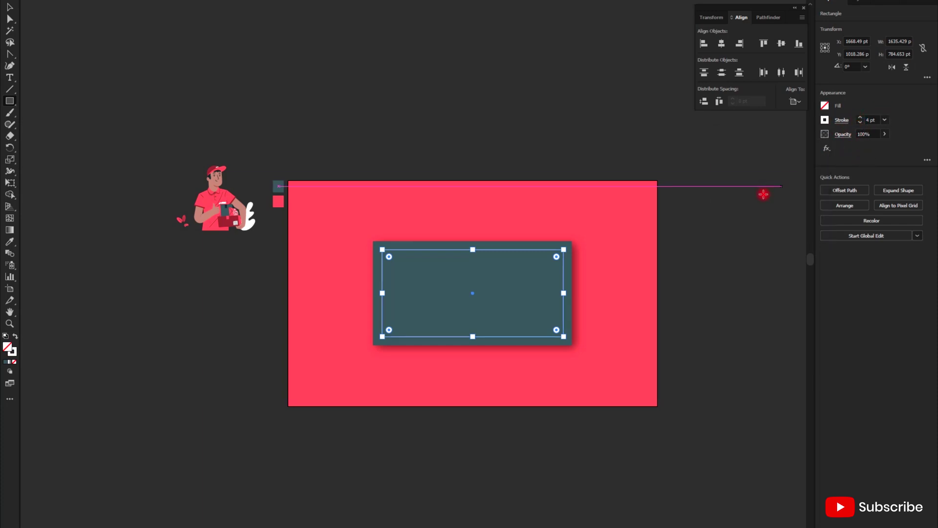
key("v")
left_click(596, 321)
- Stretch the white frame outward at its sides and upper edge to about 1691 by 809 pt
scroll(560, 332, "up", 2)
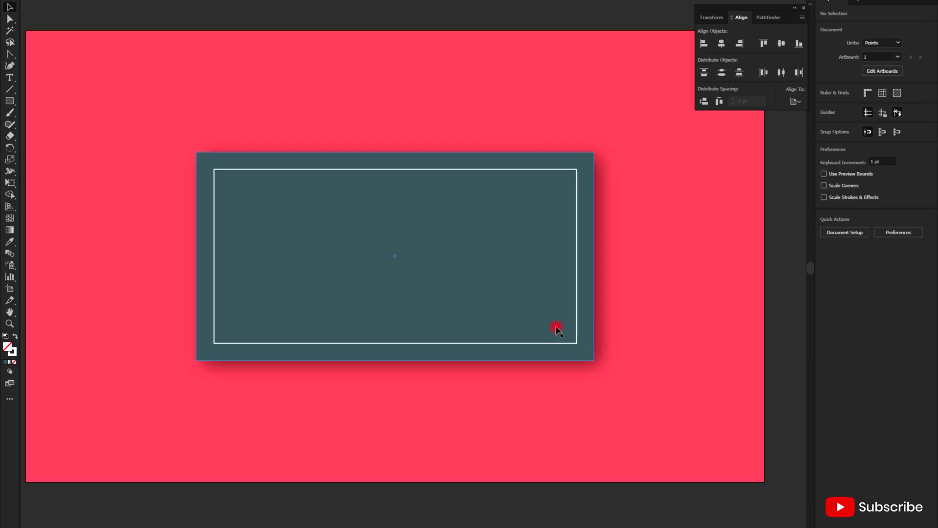
left_click(580, 297)
left_click(577, 296)
left_click_drag(577, 256, 584, 254)
left_click_drag(214, 256, 209, 257)
left_click_drag(396, 168, 396, 164)
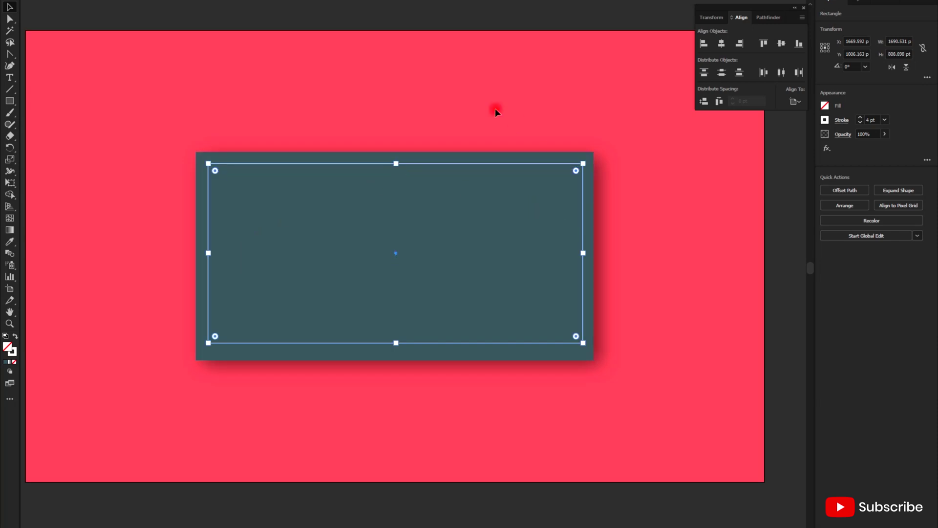
- Centre the white frame and teal rectangle horizontally and vertically on the artboard
left_click(577, 303, "shift")
left_click(722, 44)
left_click(782, 47)
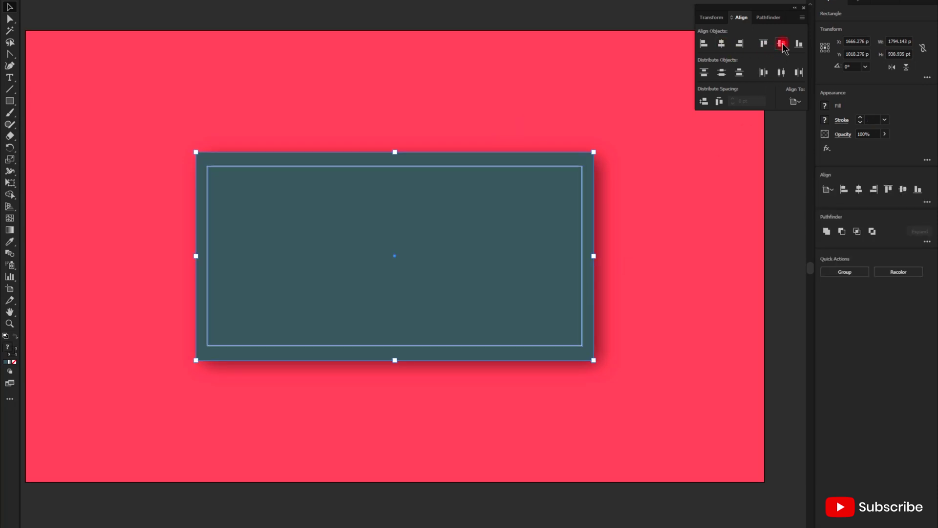
left_click(794, 101)
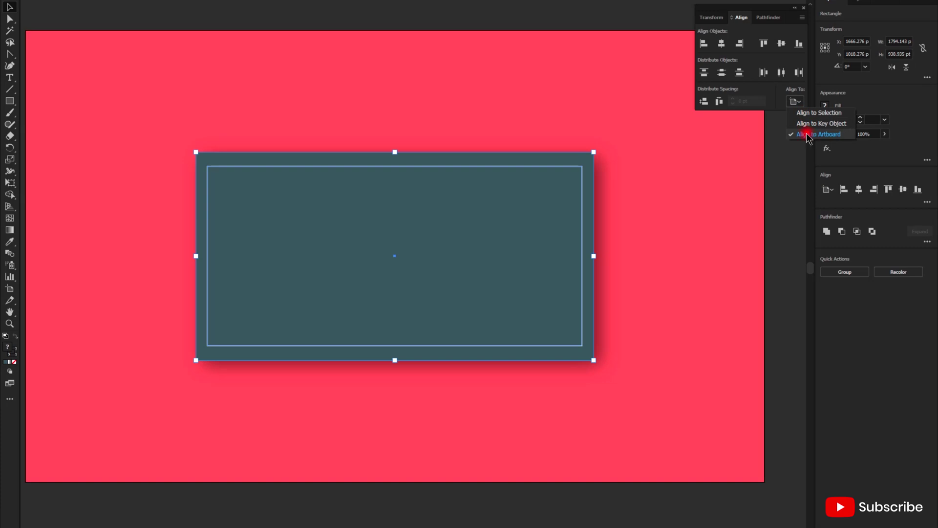
left_click(809, 133)
scroll(517, 208, "down", 2, "alt")
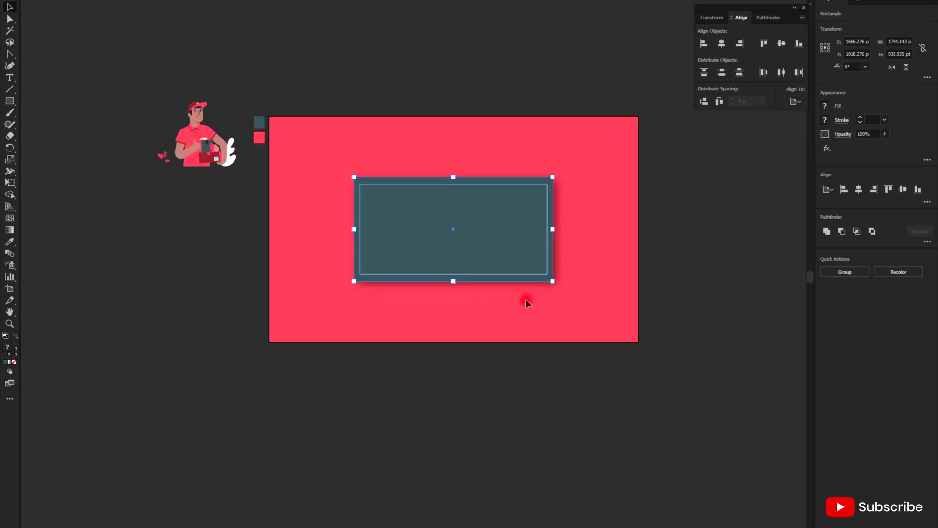
left_click(468, 298)
- Move the delivery man illustration into the lower-left corner of the white frame and bring it to the front
scroll(472, 299, "up", 1)
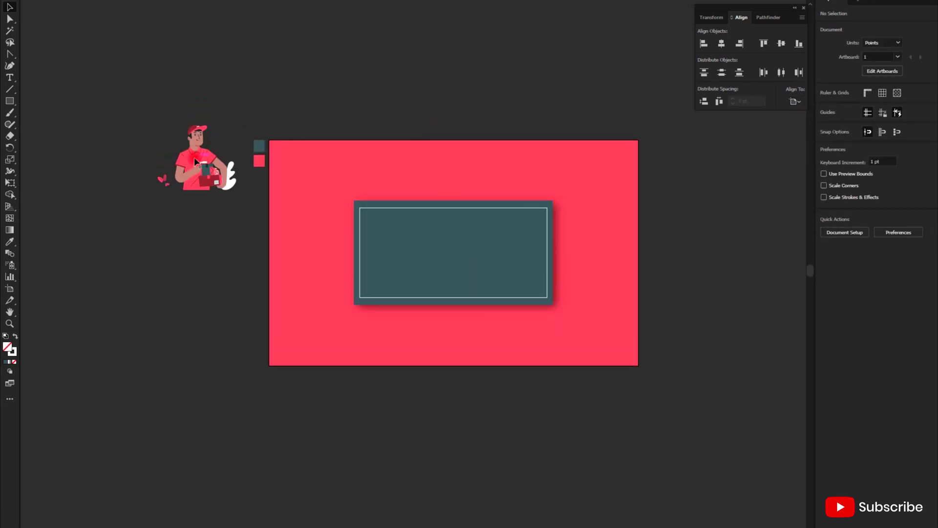
left_click_drag(194, 156, 395, 267)
right_click(395, 267)
mouse_move(464, 387)
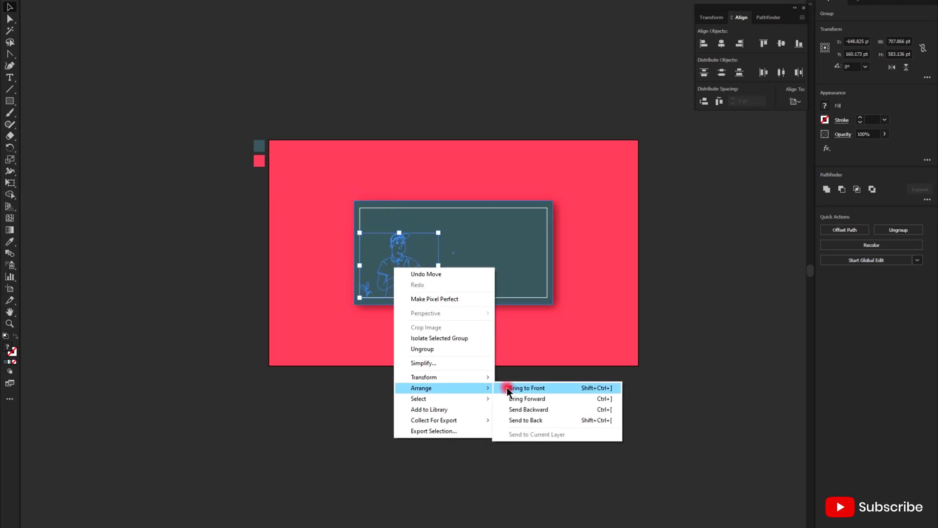
left_click(507, 388)
left_click(429, 309)
- Isolate the illustration group, delete the thin ground line beneath the delivery man, and exit isolation mode
scroll(412, 296, "up", 2)
scroll(401, 305, "up", 4)
scroll(392, 315, "up", 1)
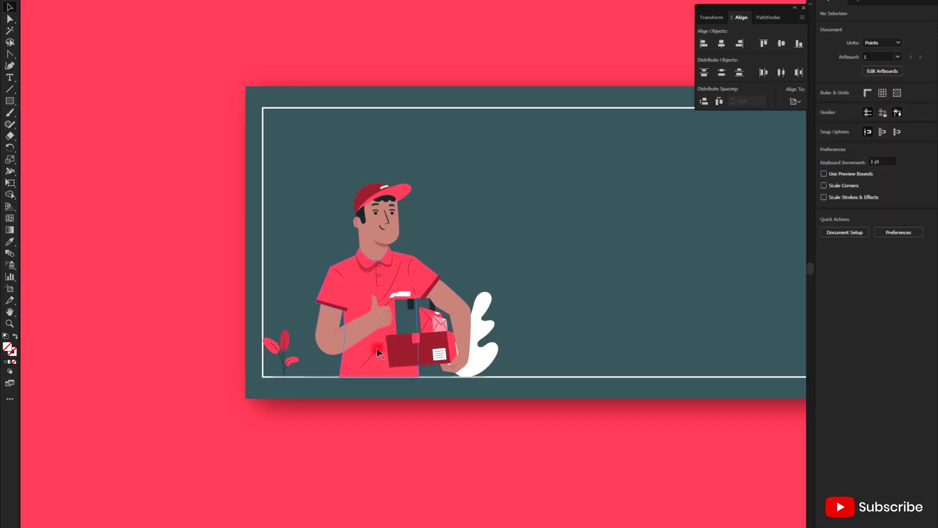
scroll(377, 347, "up", 3)
left_click(386, 311)
scroll(380, 323, "down", 2)
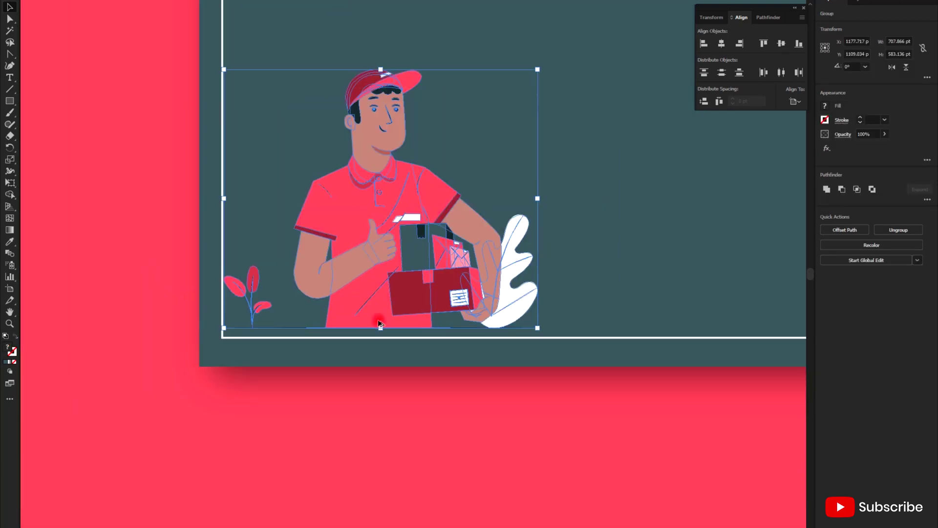
right_click(335, 303)
left_click(380, 375)
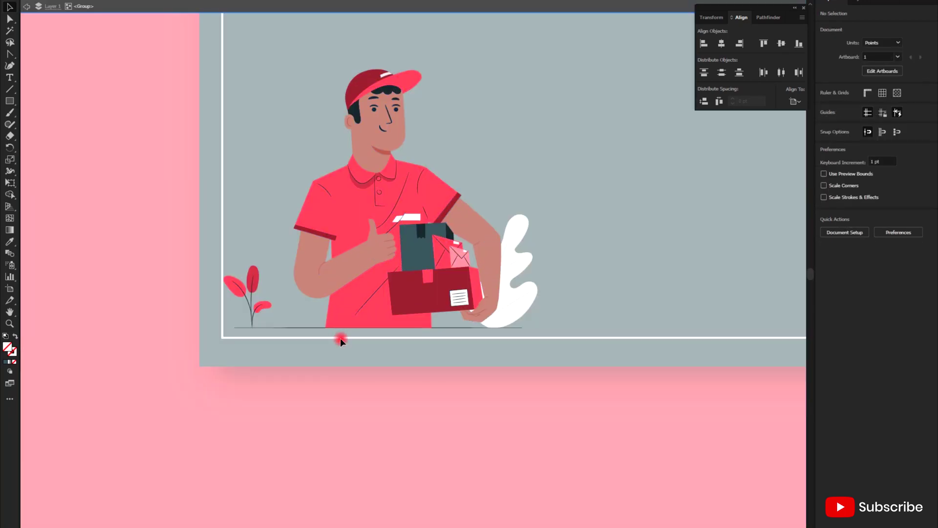
left_click(309, 324)
double_click(310, 327)
right_click(310, 328)
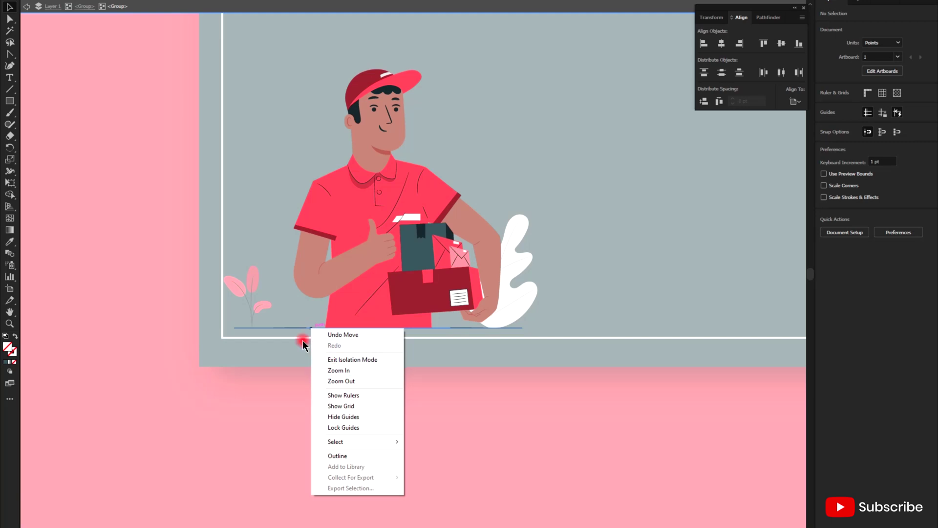
left_click(296, 325)
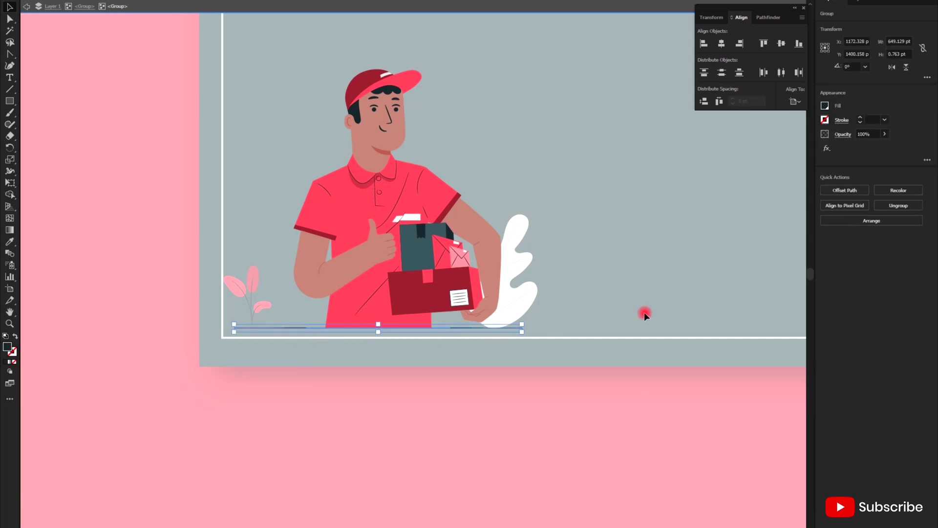
key("Delete")
left_click(308, 296)
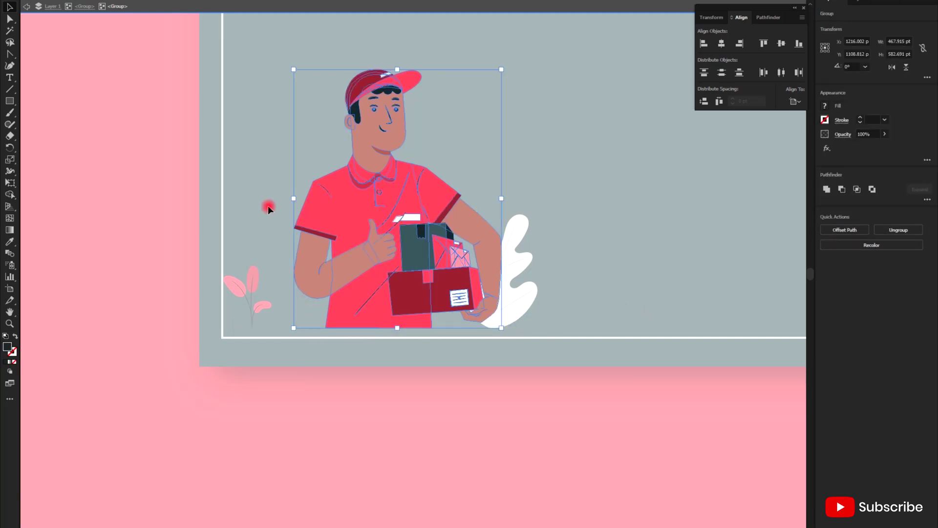
double_click(268, 206)
- Scale the illustration down to about 668 by 551 pt and position it just above the frame's lower-left edge
scroll(312, 273, "down", 2)
left_click_drag(363, 255, 335, 267)
scroll(330, 268, "up", 2)
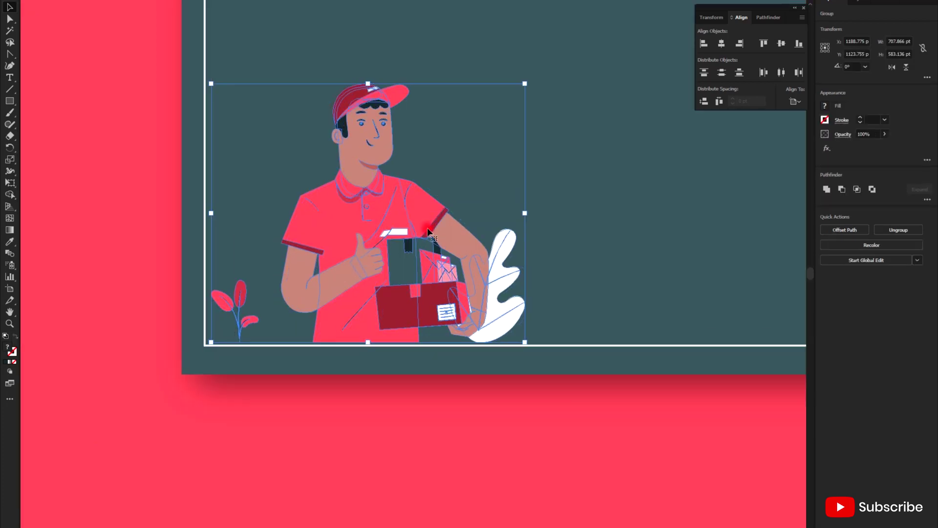
left_click_drag(525, 83, 516, 90)
left_click(414, 162)
scroll(414, 162, "down", 1)
left_click_drag(397, 193, 396, 199)
scroll(353, 220, "down", 3)
left_click(373, 303)
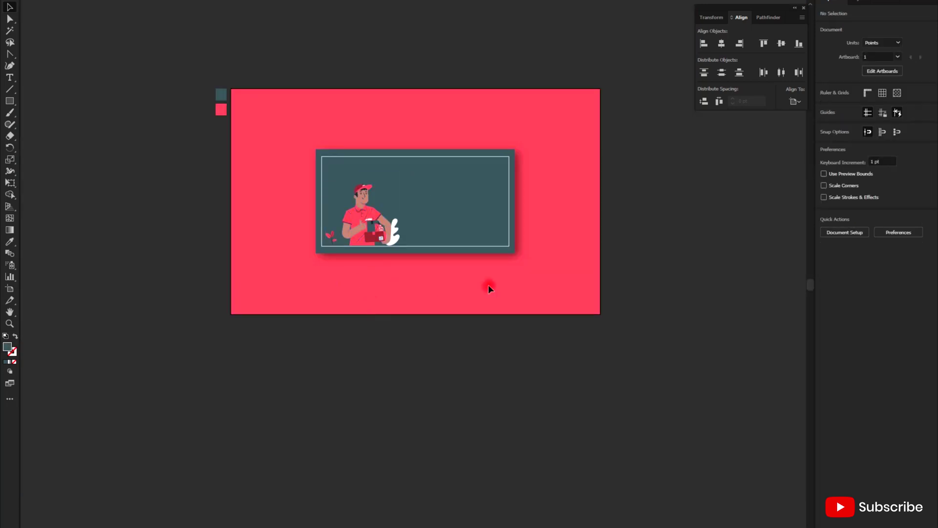
- Lock the teal rectangle and the white frame
left_click(480, 169)
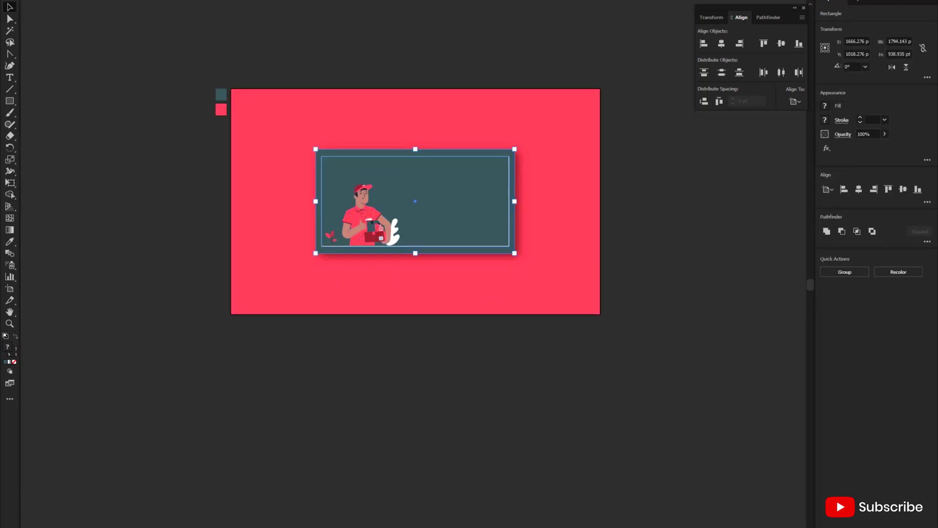
left_click(84, 0)
mouse_move(200, 46)
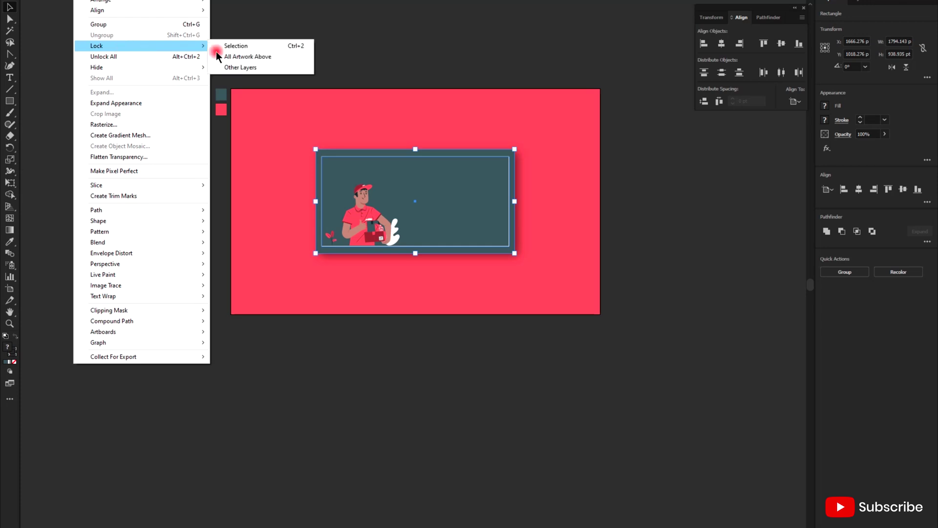
left_click(251, 44)
- Nudge the illustration slightly down and left so it sits on the white frame's lower line
scroll(403, 233, "up", 5)
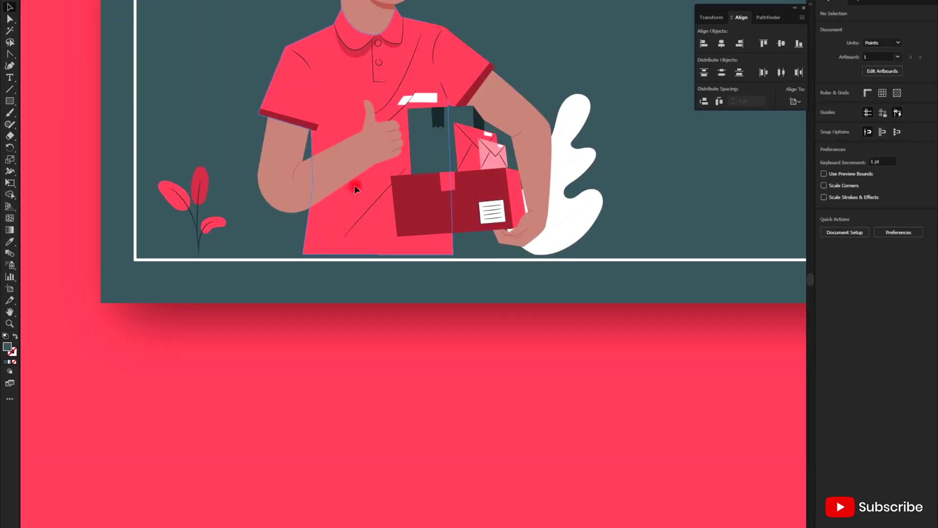
left_click(354, 188)
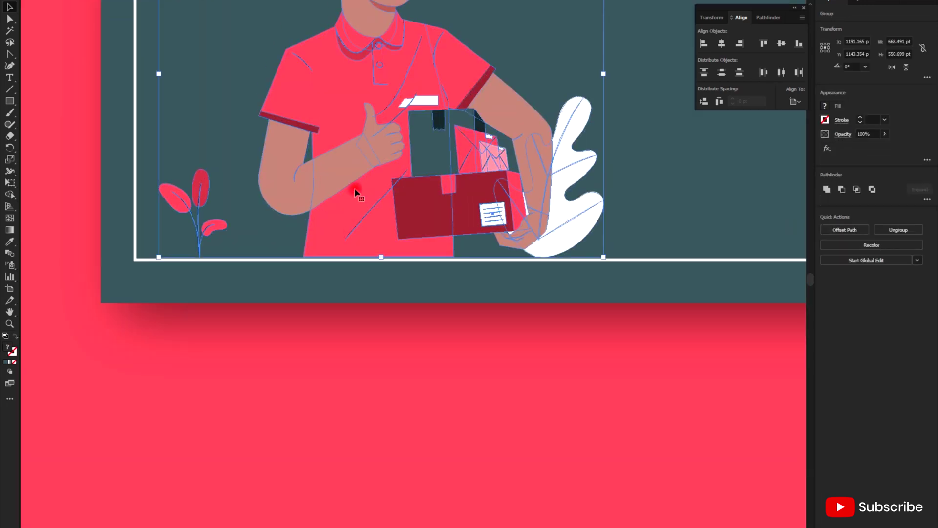
key("Down")
key("Down")
key("Left")
key("Left")
key("Left")
key("Left")
key("Left")
key("Left")
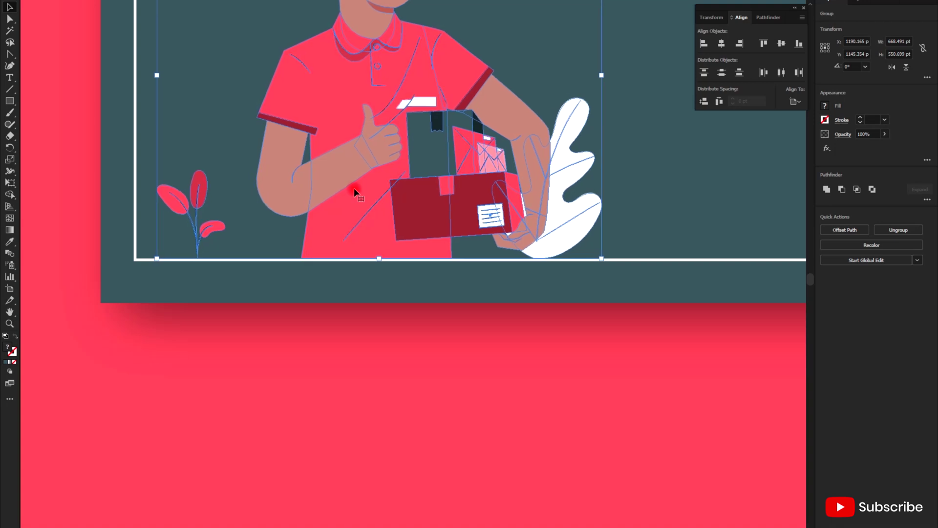
- Nudge the delivery man illustration 7 pt to the left and deselect it
key("Left")
key("Left")
key("Left")
key("Left")
key("Left")
key("Left")
key("Left")
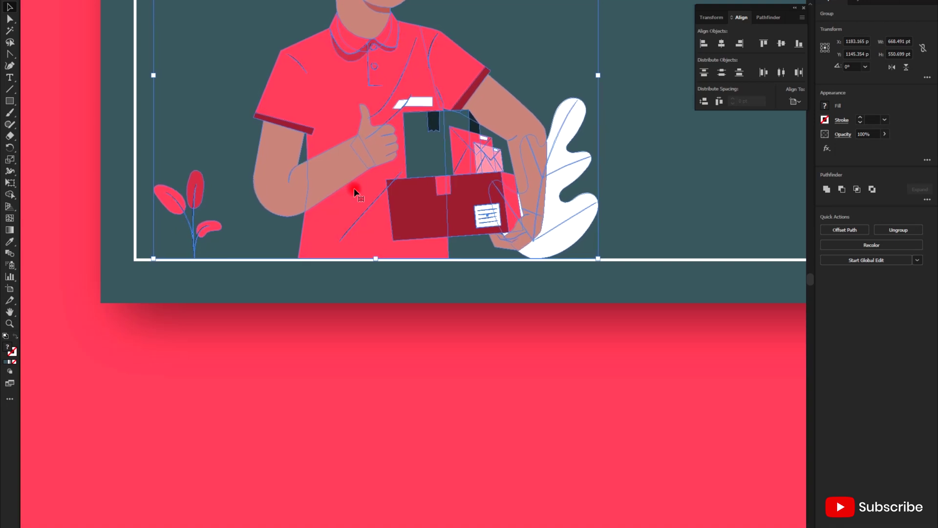
left_click(371, 325)
- Place a placeholder text line on the teal card beside the delivery man and set its font size to 85 pt
scroll(370, 327, "down", 1)
scroll(370, 327, "down", 3)
scroll(370, 326, "up", 4)
scroll(476, 283, "up", 1)
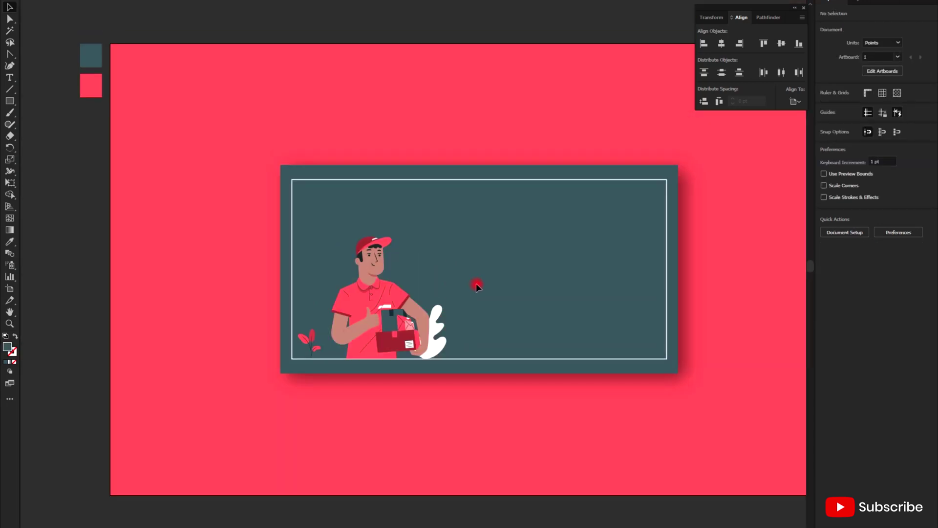
scroll(464, 279, "down", 1)
scroll(471, 278, "up", 1)
scroll(496, 318, "up", 1)
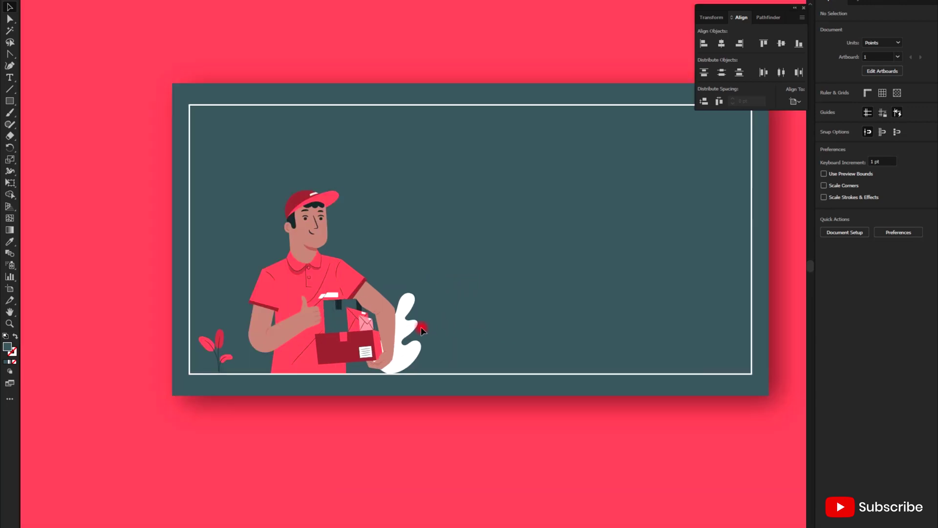
scroll(419, 326, "down", 1)
scroll(465, 328, "up", 1)
key("t")
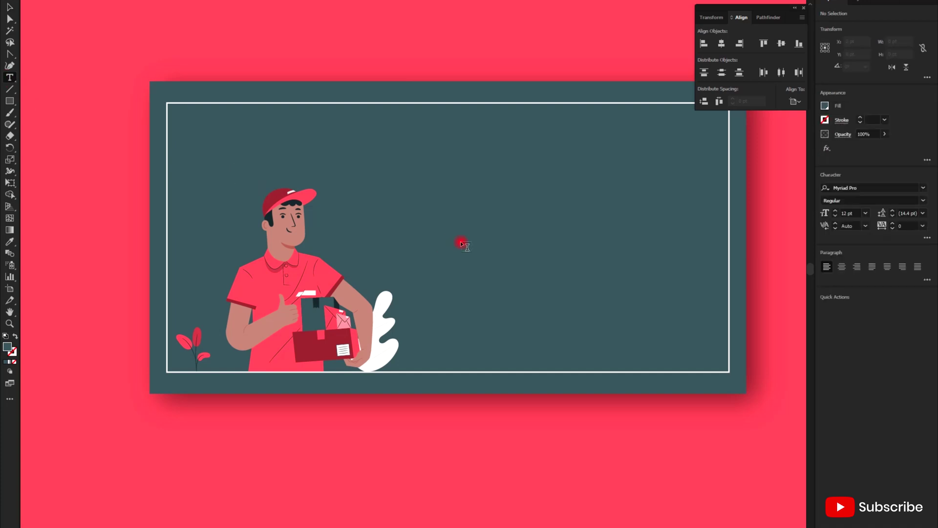
left_click(397, 238)
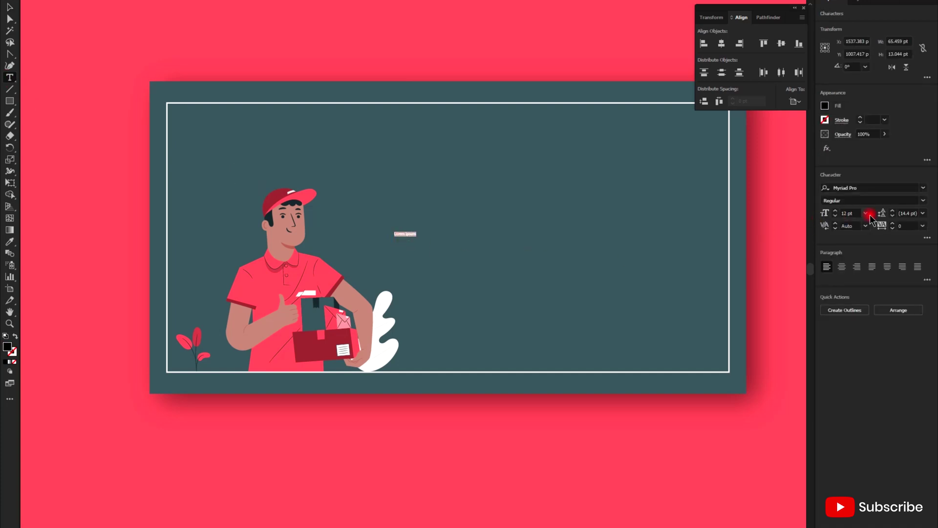
left_click_drag(857, 217, 815, 216)
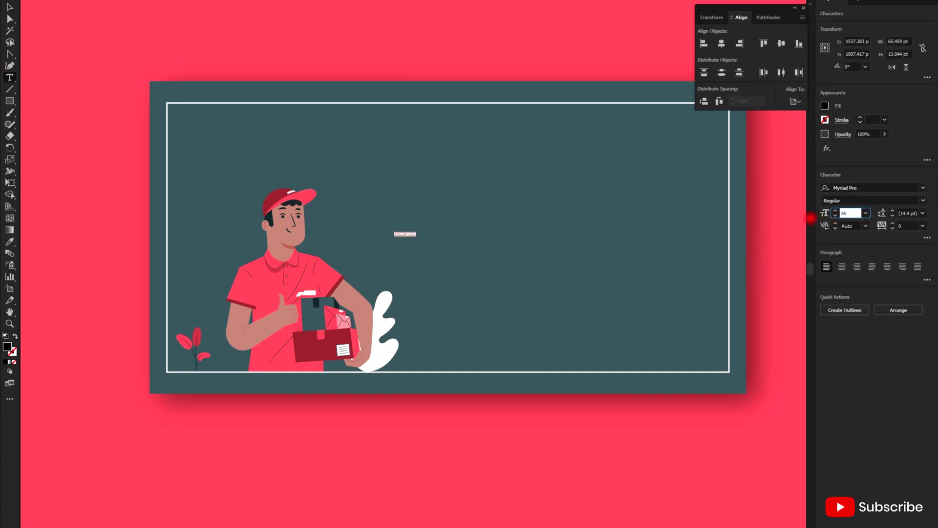
key("Return")
- Change the placeholder text's font to Kaushan Script and replace its wording with "Summer"
left_click(923, 188)
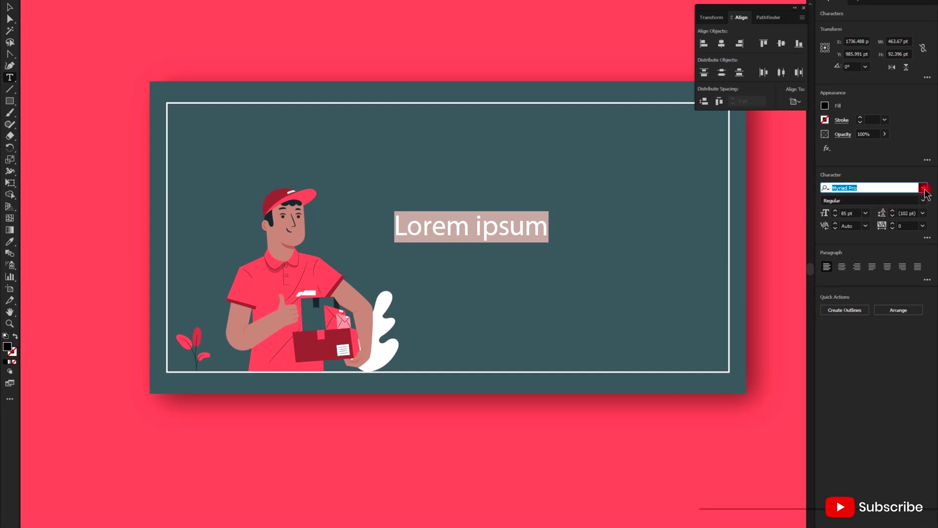
left_click(869, 288)
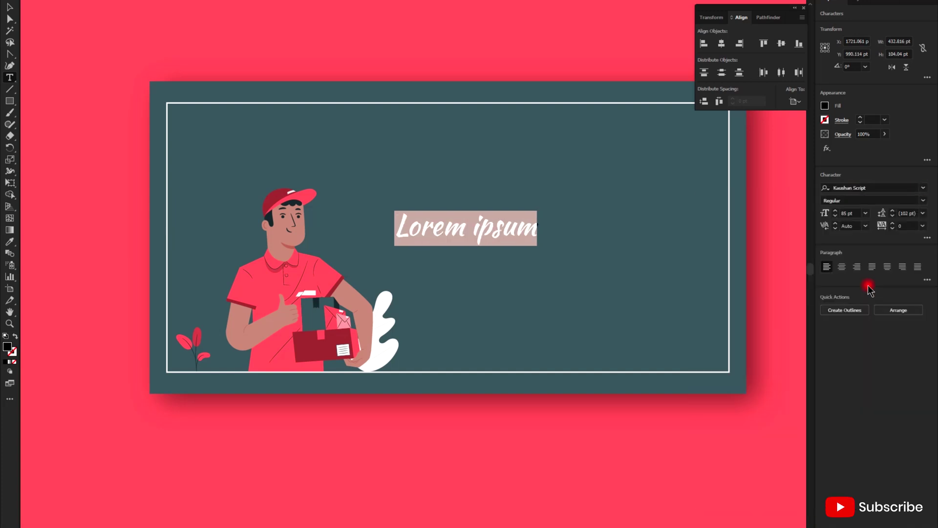
type("Summer")
key("Escape")
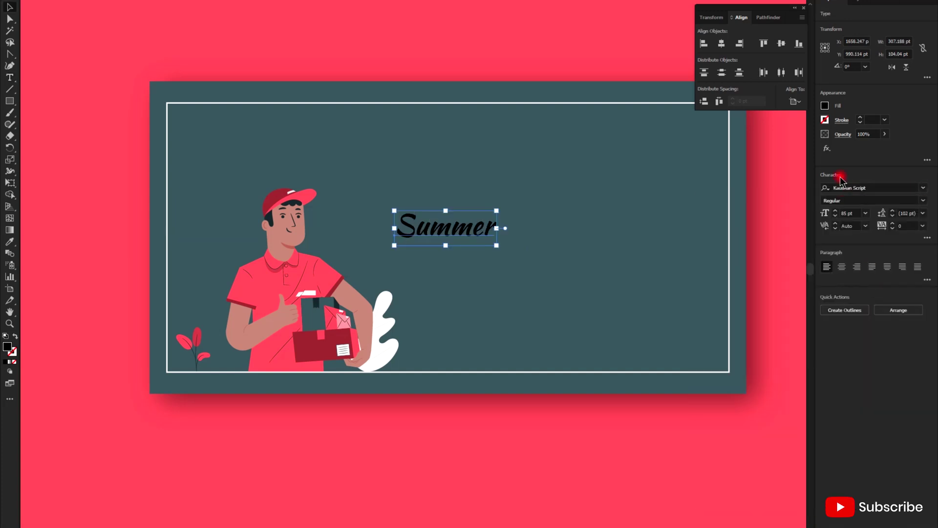
- Fill the "Summer" text with white and convert it to outlines
left_click(825, 107)
left_click(733, 144)
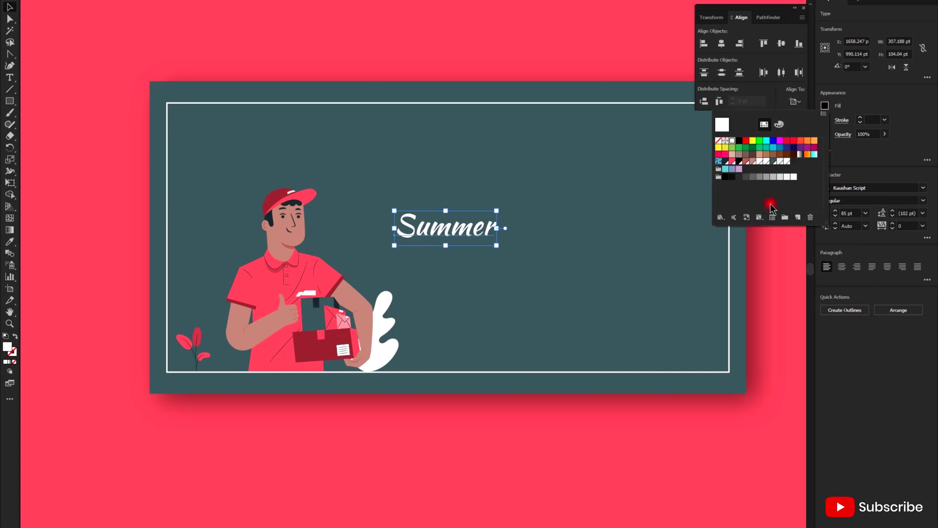
left_click(853, 313)
left_click(854, 316)
- Enlarge the "Summer" lettering to nearly twice its size, nudge it upward, and deselect it
left_click_drag(494, 238, 542, 239)
key("Up")
key("Up")
key("Up")
key("Up")
key("Up")
key("Up")
key("Up")
key("Up")
key("Up")
key("Up")
key("Up")
key("Up")
key("Up")
key("Up")
key("Up")
key("Up")
key("Up")
key("Up")
key("Up")
key("Up")
left_click(534, 270)
- Add a separate text line reading "Sale" just below the "Summer" lettering
scroll(479, 261, "down", 1)
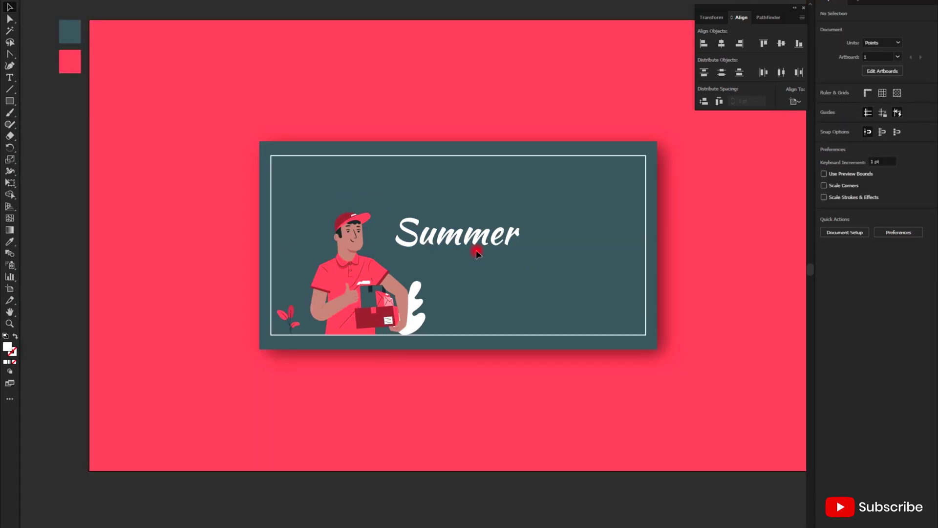
key("t")
left_click(466, 268)
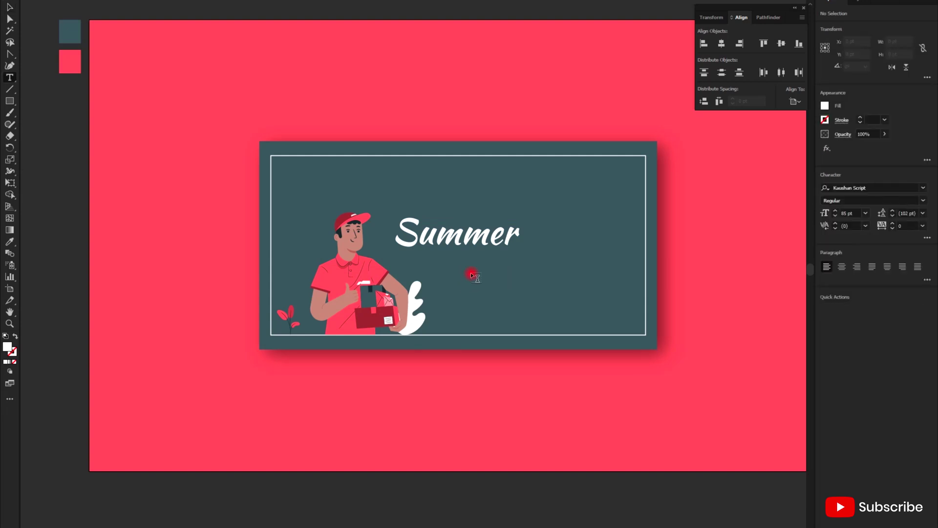
left_click(468, 272)
type("Sa")
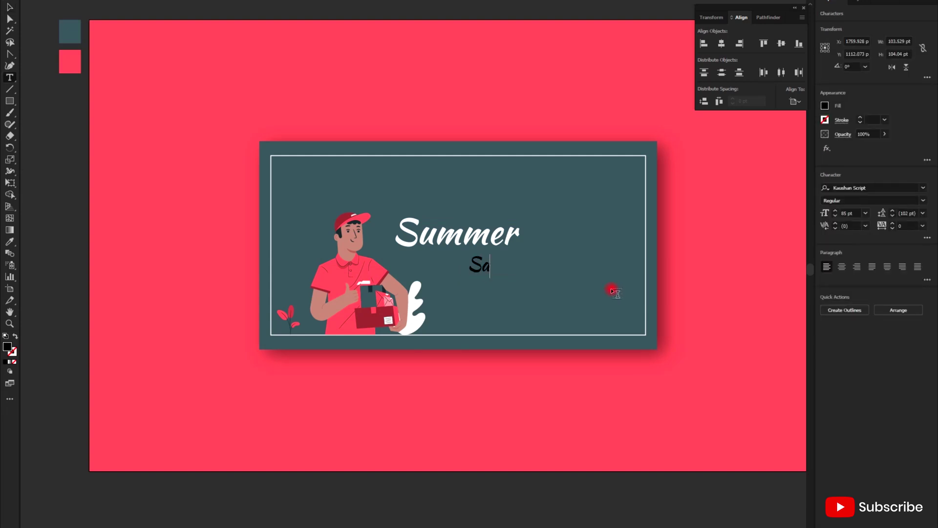
type("le")
- Set the "Sale" text to Poppins Medium and sample the white fill from the "Summer" lettering
key("ctrl+a")
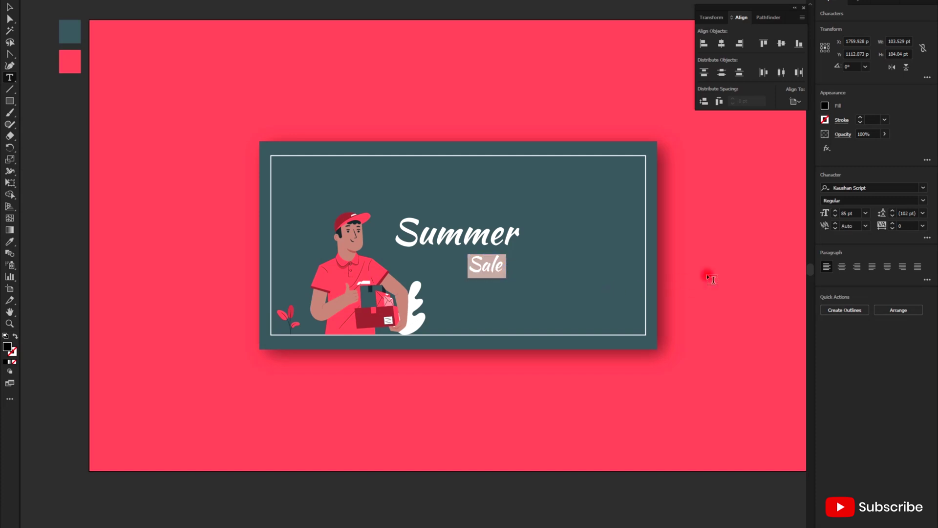
left_click(923, 188)
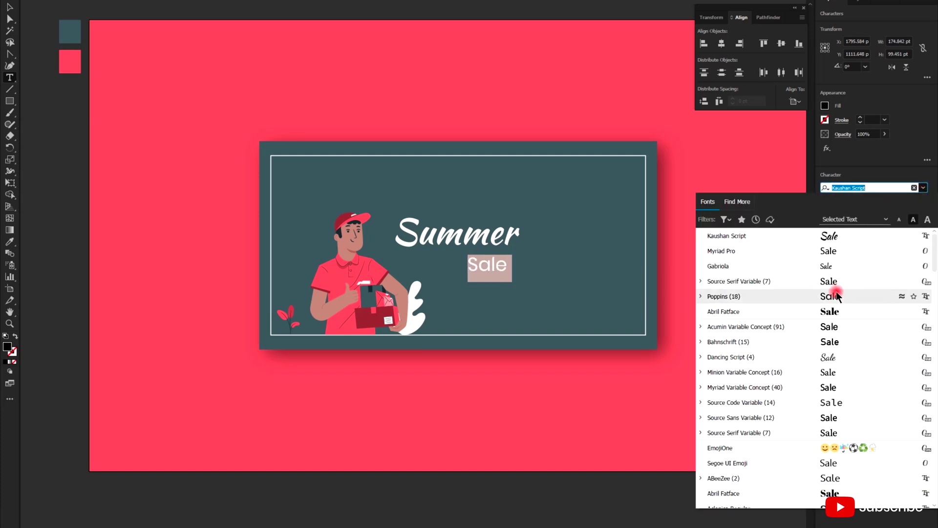
left_click(836, 295)
left_click(923, 200)
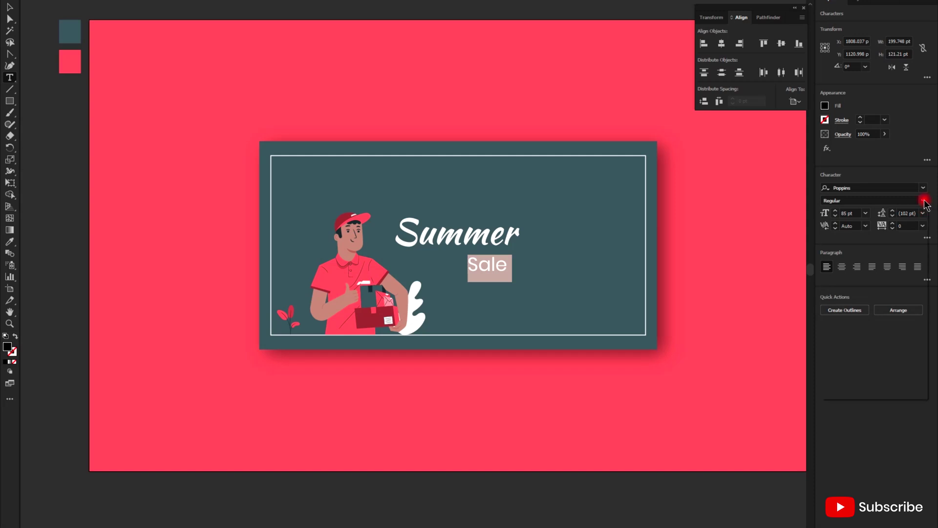
left_click(860, 297)
key("Escape")
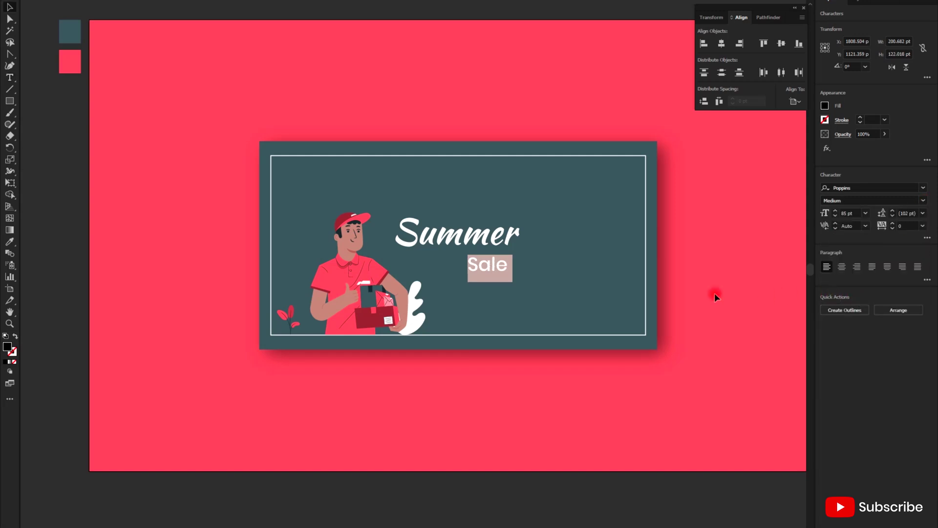
key("i")
left_click(457, 232)
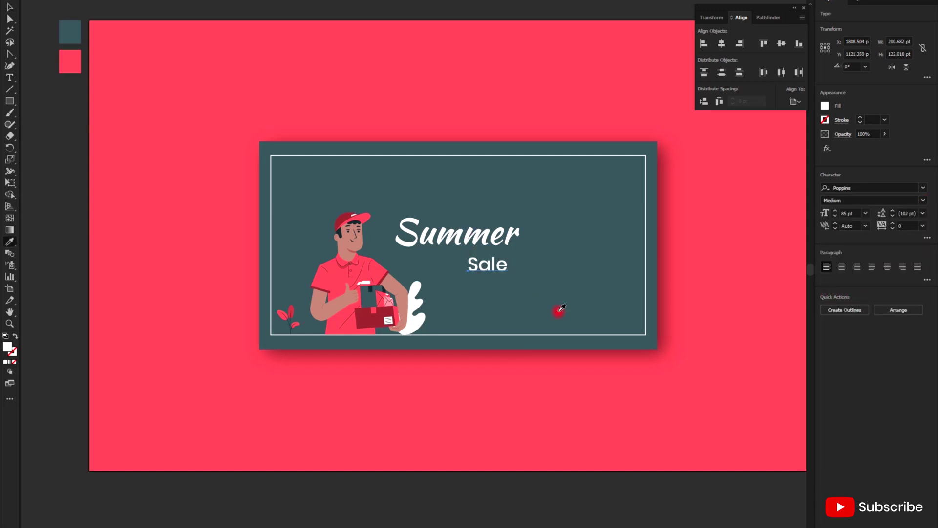
- Center the "Sale" text and the "Summer" lettering horizontally on the card
key("v")
left_click(718, 45)
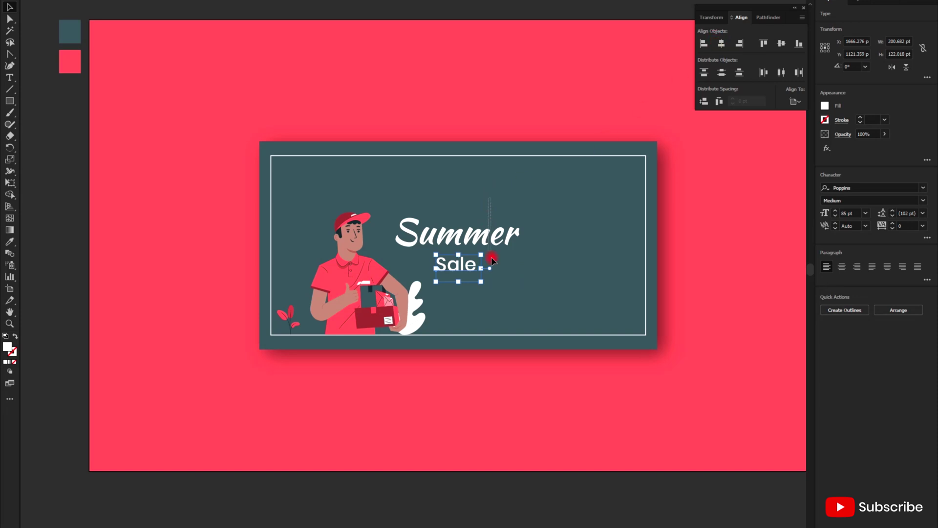
left_click(508, 233)
left_click(721, 43)
left_click(599, 171)
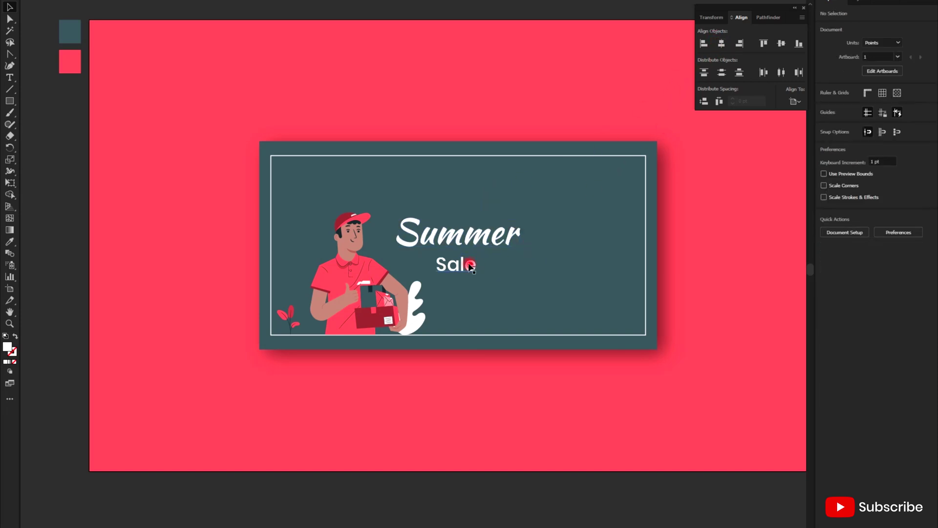
- Nudge the "Sale" text up so it sits closely beneath "Summer", and deselect it
scroll(469, 264, "up", 2)
left_click(469, 264)
key("Up")
key("Up")
key("Up")
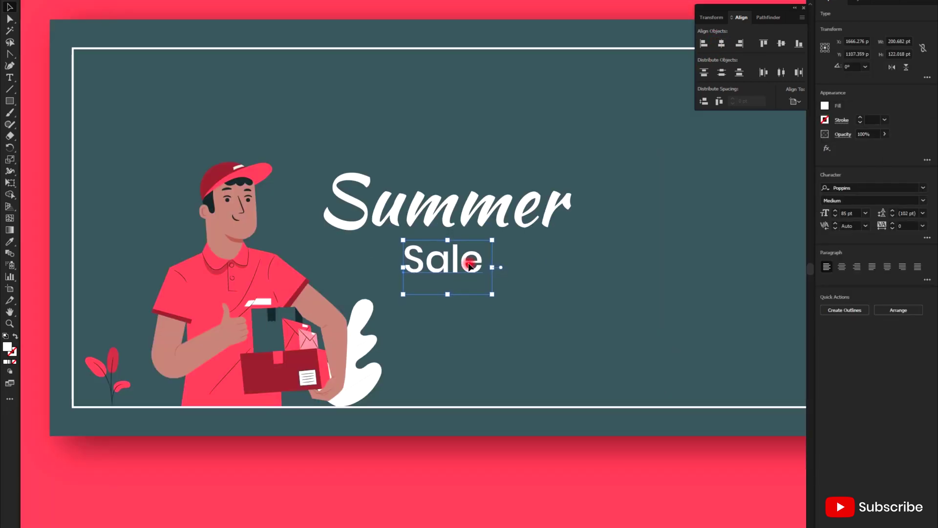
left_click(492, 341)
- Add a text line reading "Special Offer" below "Sale" and center it horizontally on the card
scroll(483, 343, "down", 2)
scroll(484, 323, "up", 1)
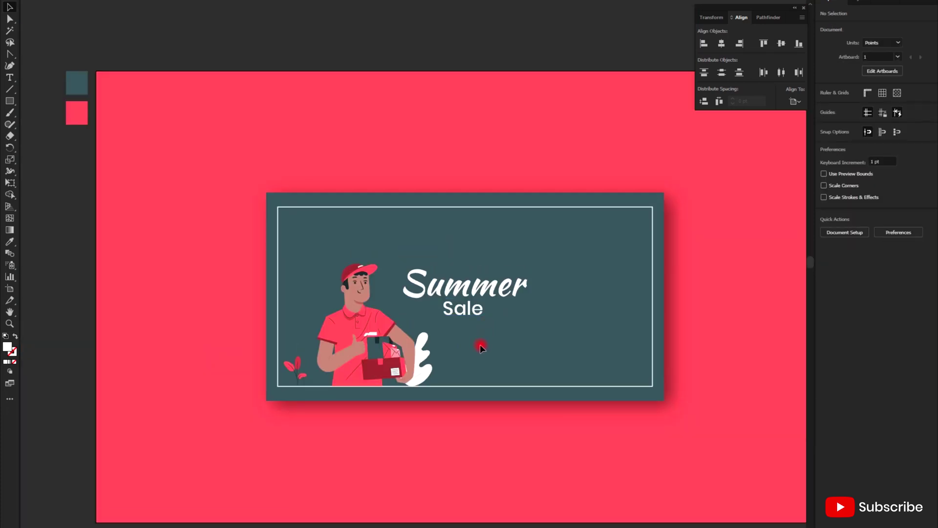
key("t")
left_click(484, 350)
type("S")
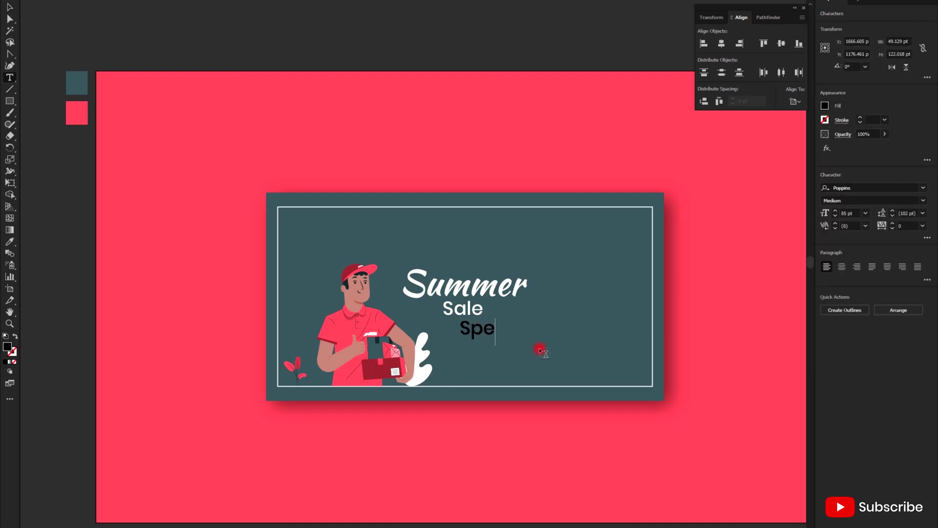
type("pe")
key("BackSpace")
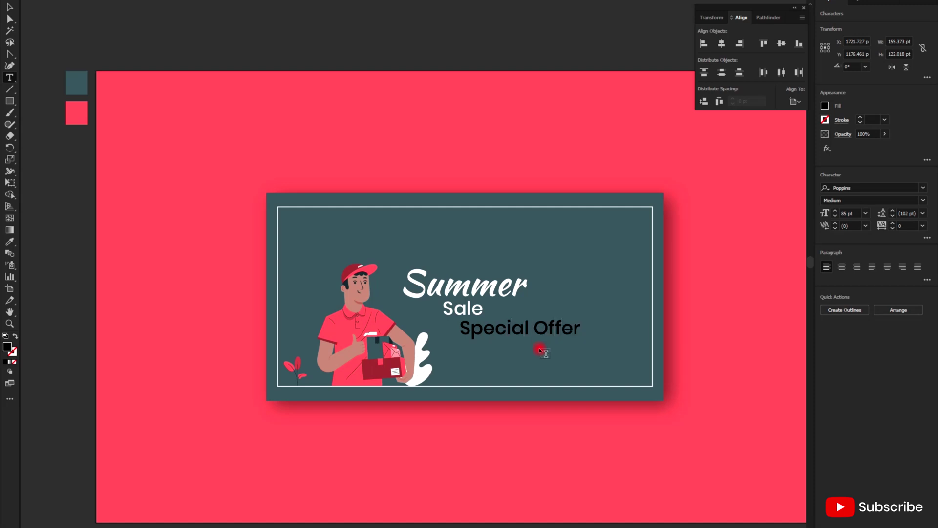
key("Escape")
left_click(722, 44)
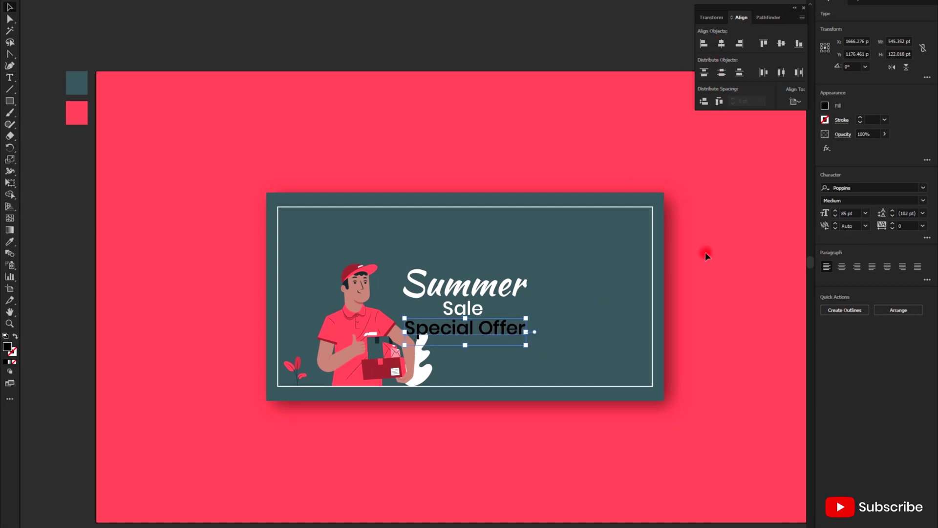
- Reduce the font size of the "Special Offer" text to 42 pt
left_click(860, 213)
type("70")
key("Return")
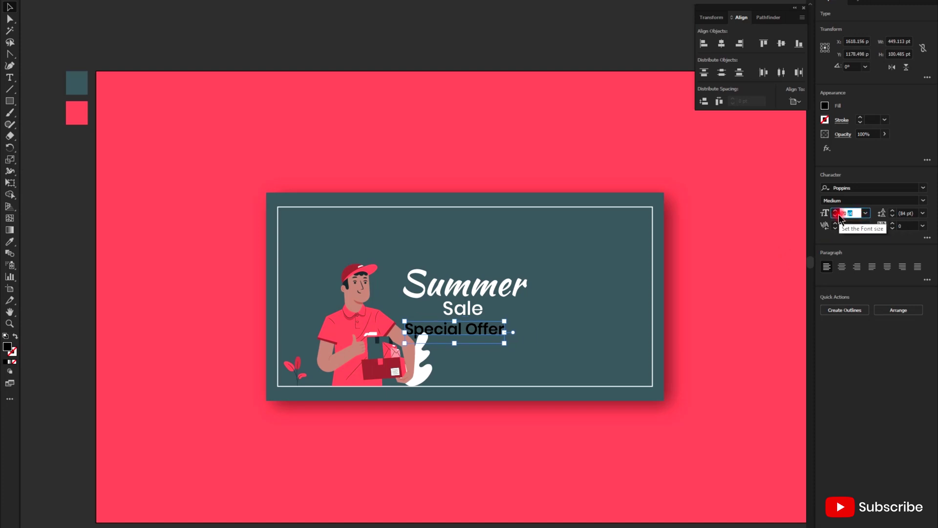
type("35")
key("Return")
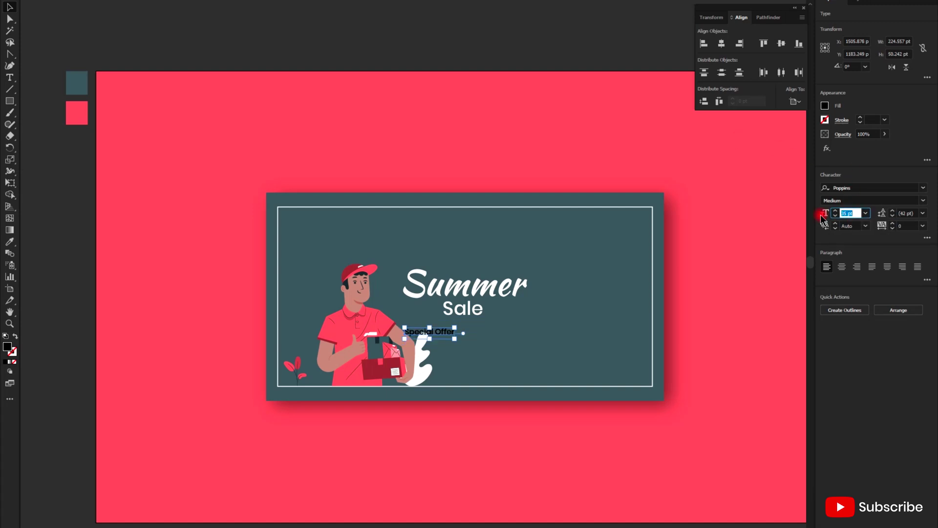
type("42")
key("Return")
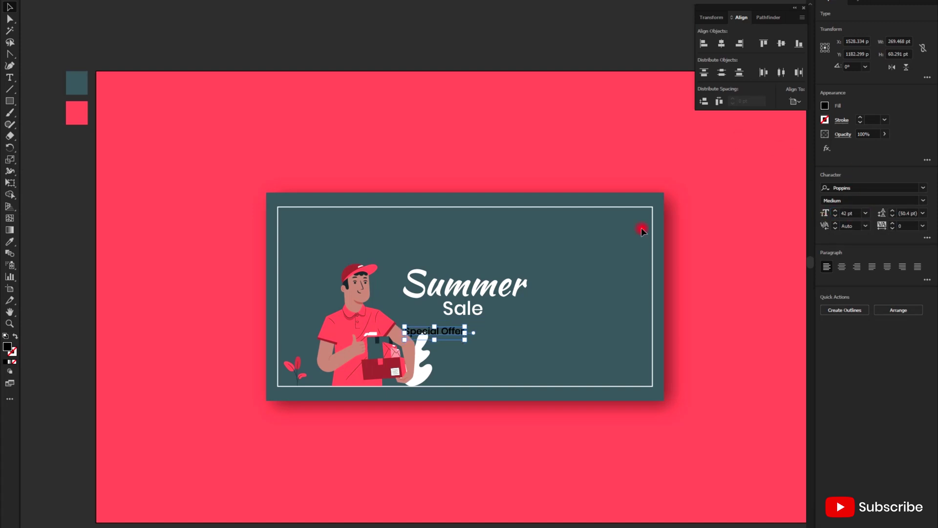
- Center the resized "Special Offer" text horizontally and move it up 30 pt toward "Sale"
left_click(722, 44)
scroll(460, 335, "up", 2)
key("shift+Up")
key("shift+Up")
key("shift+Up")
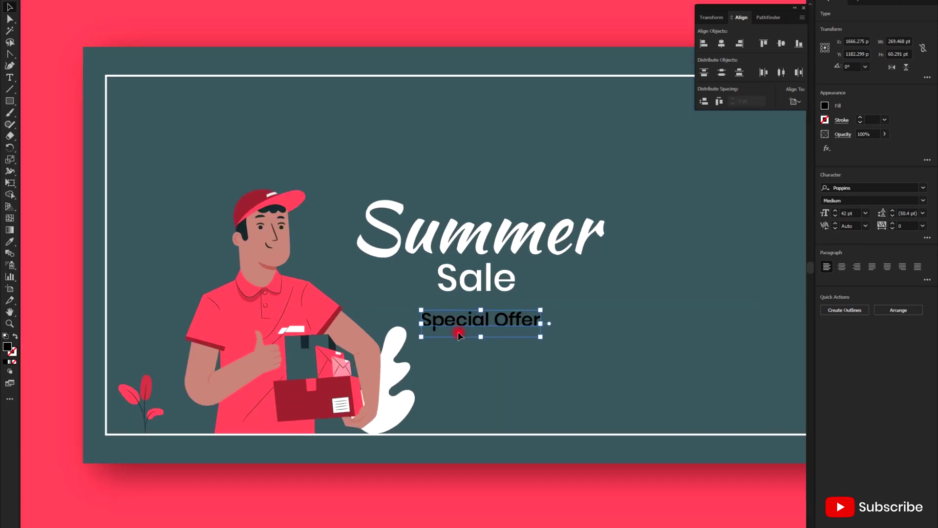
- Increase the tracking of the "Special Offer" text to 270 and center the widened line horizontally
left_click(908, 226)
scroll(912, 226, "up", 20)
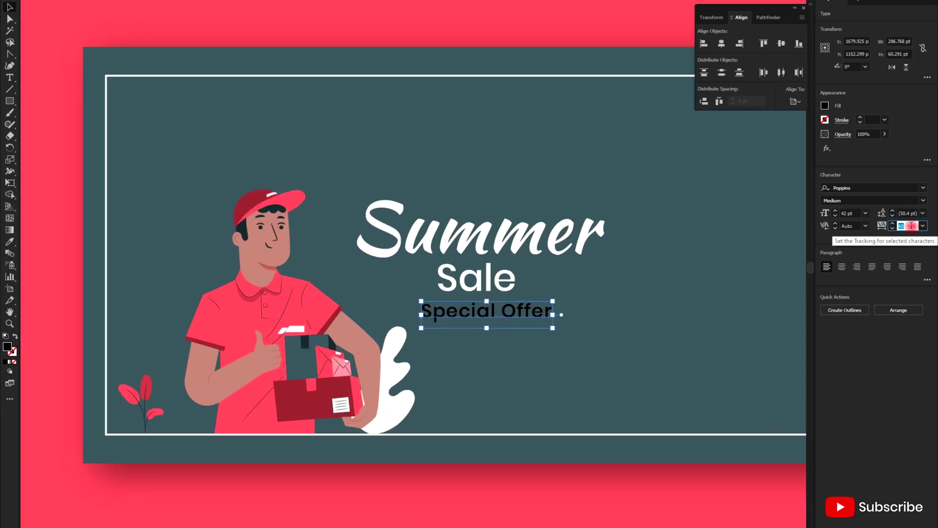
scroll(912, 225, "up", 2)
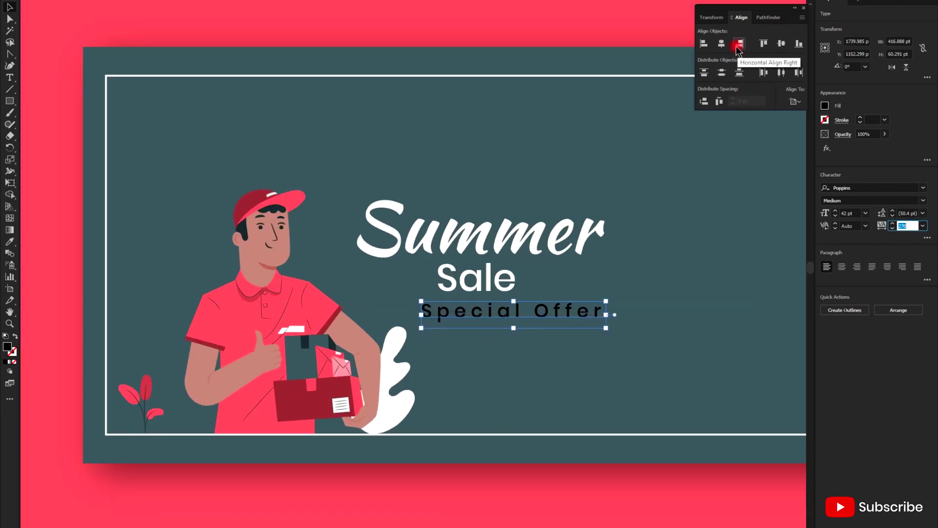
left_click(721, 44)
- Change the "Special Offer" text to the Gabriola font and reduce its tracking to 200
left_click(923, 189)
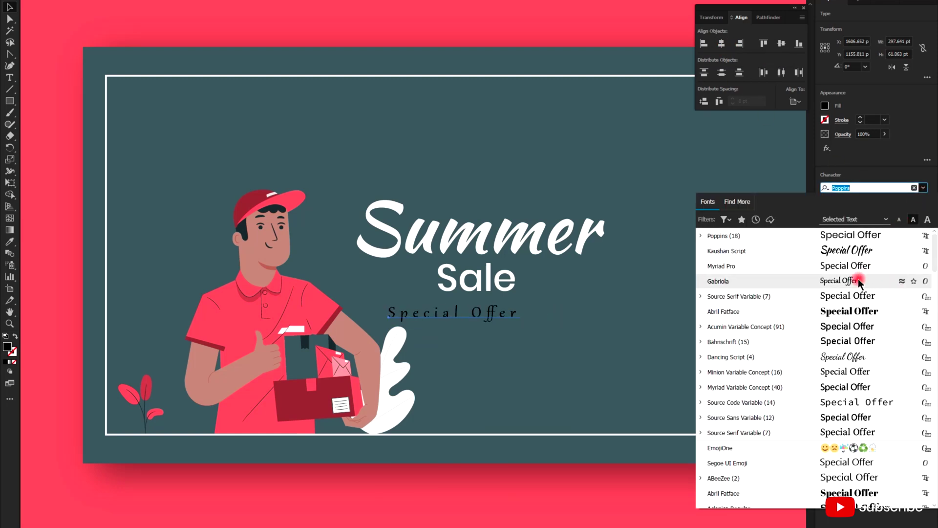
left_click(858, 281)
scroll(910, 225, "down", 5)
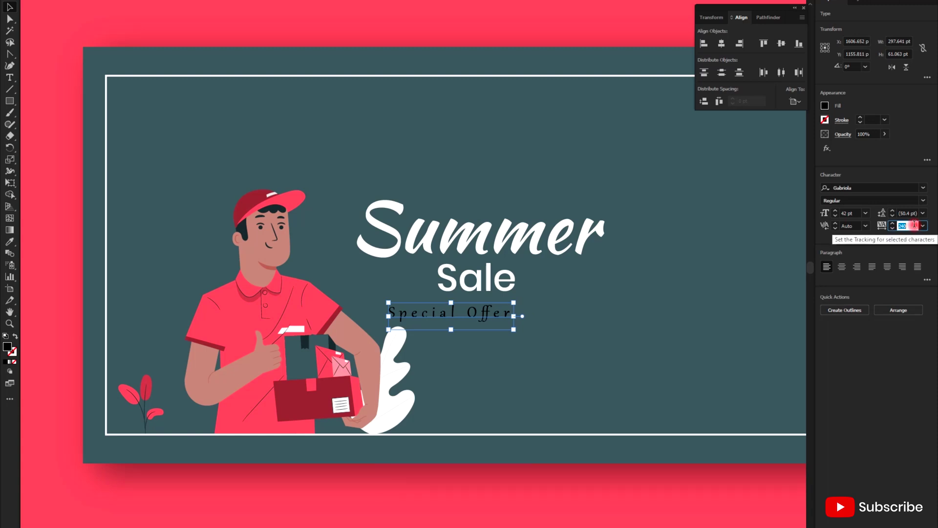
scroll(914, 224, "down", 2)
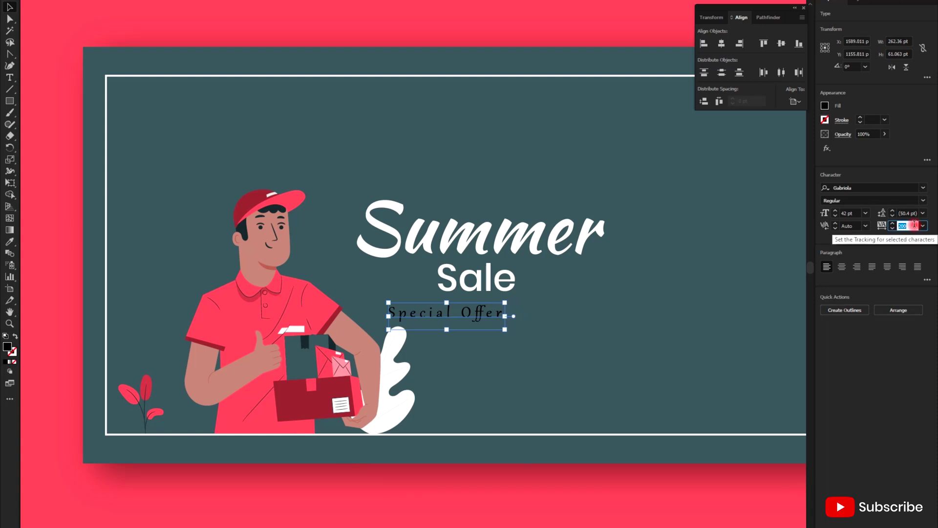
- Fill the "Special Offer" text with white and center it horizontally on the card
left_click(825, 105)
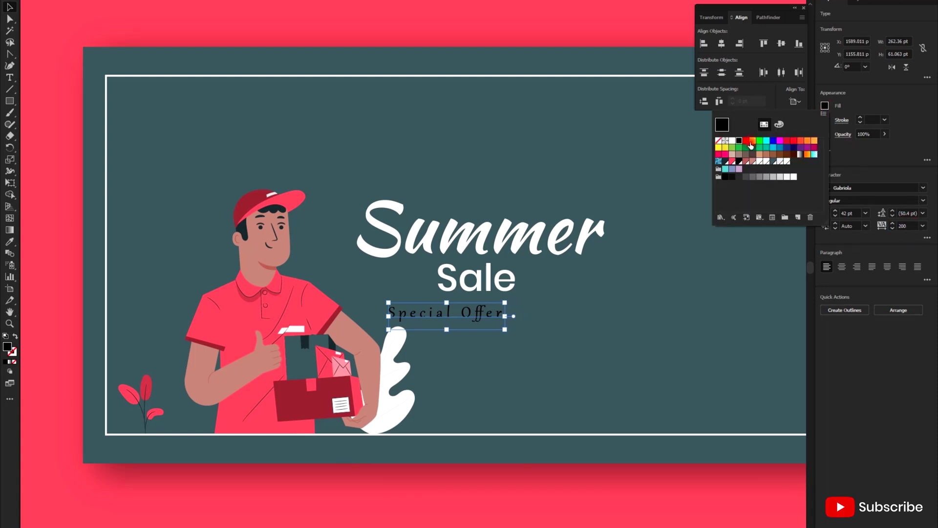
left_click(732, 143)
left_click(722, 43)
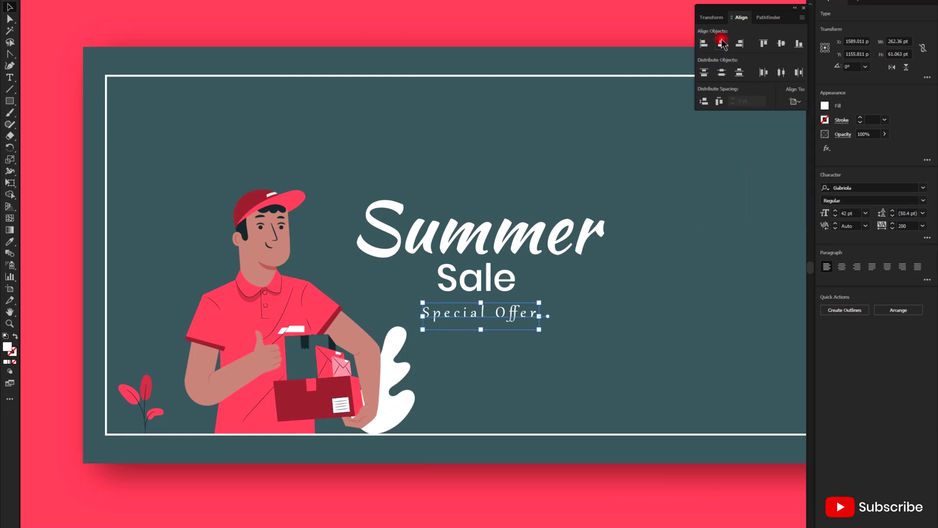
- Increase the "Special Offer" font size to 50 pt and center the enlarged line horizontally
left_click(856, 214)
key("Up")
key("Up")
key("Up")
key("Up")
key("Up")
key("Up")
key("Up")
key("Up")
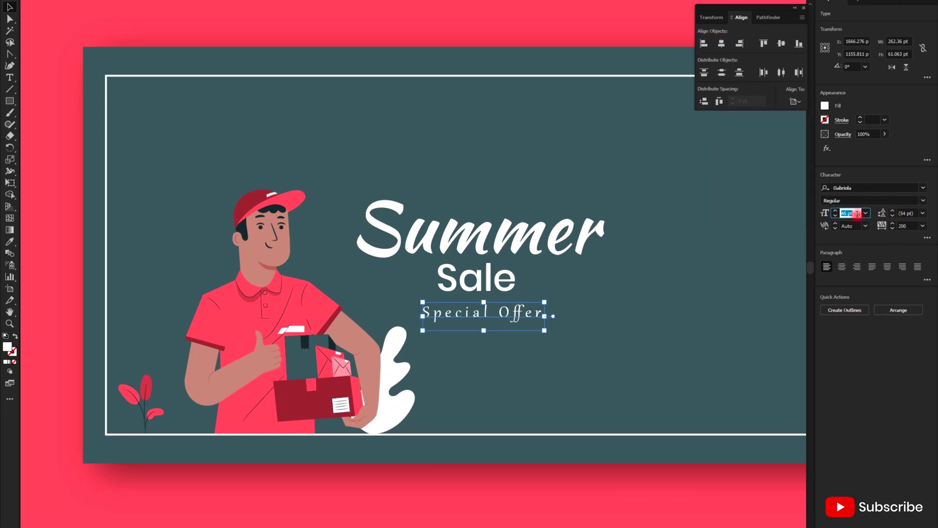
left_click(722, 44)
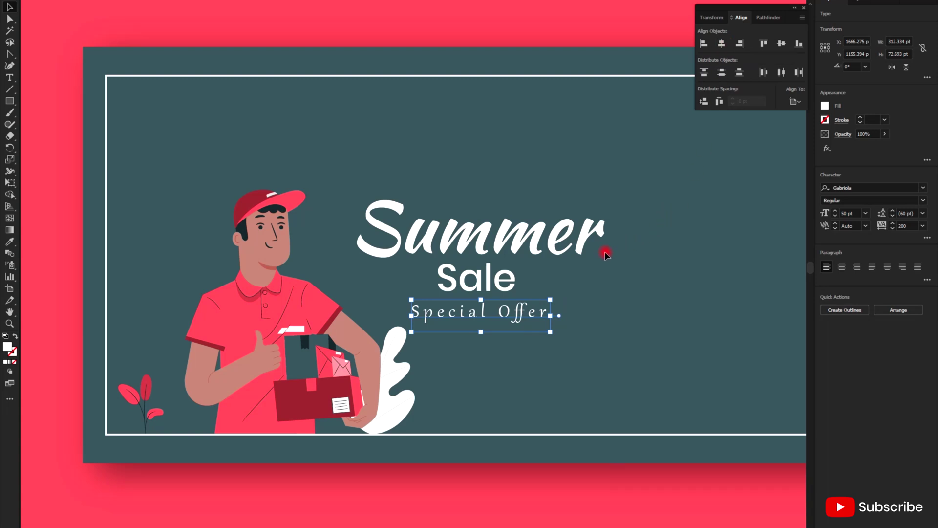
- Try the Kaushan Script font on the "Special Offer" text and center the line horizontally
left_click(923, 188)
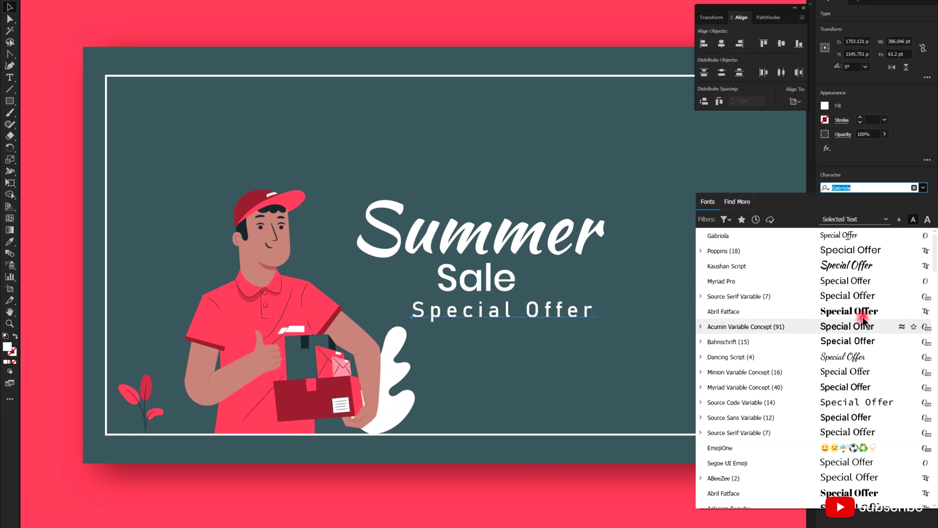
left_click(874, 267)
left_click(721, 43)
left_click(924, 201)
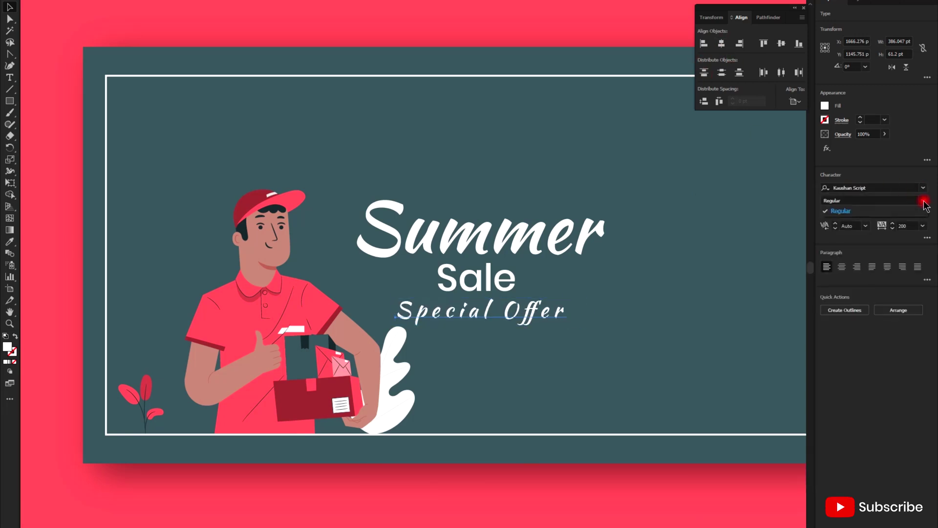
left_click(530, 355)
scroll(529, 356, "down", 1)
scroll(508, 353, "up", 1)
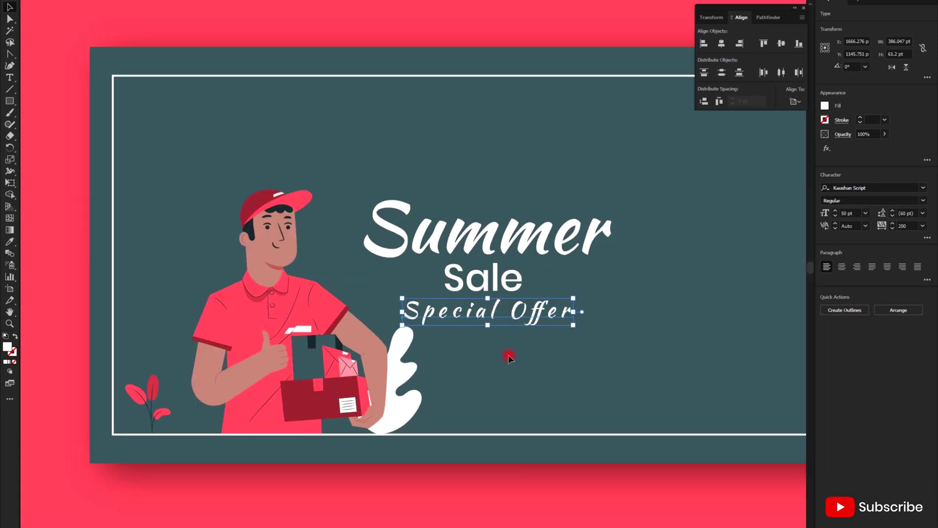
- Return the "Special Offer" text to the Gabriola font and center it horizontally again
left_click(909, 189)
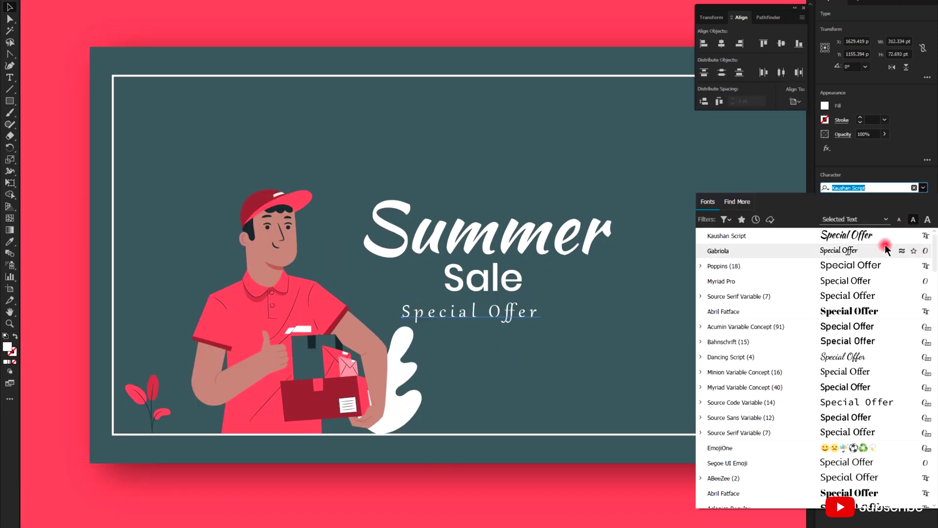
left_click(885, 244)
left_click(721, 44)
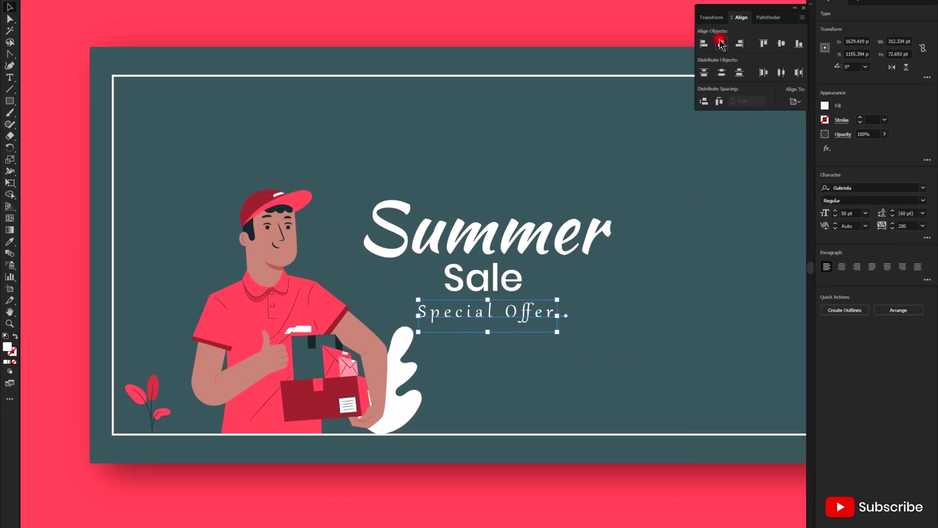
left_click(609, 272)
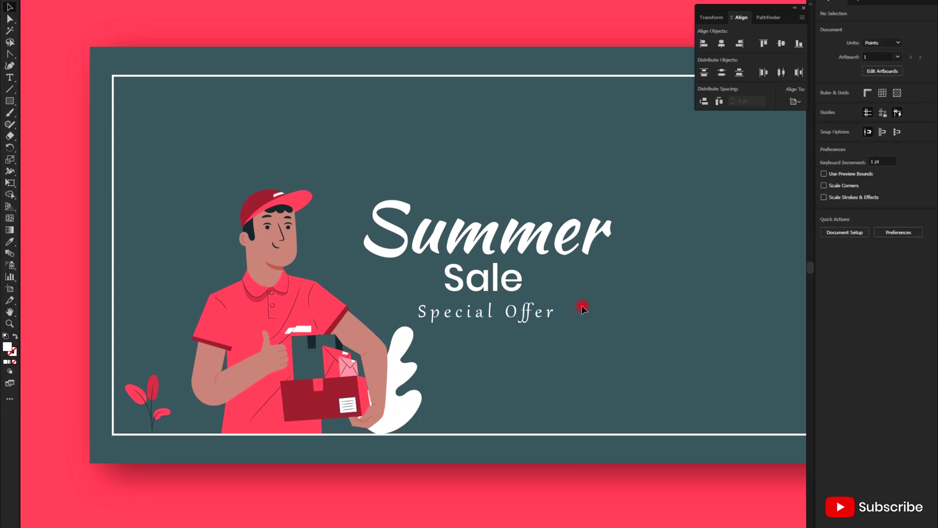
- Shrink the "Sale" lettering to about 129 by 47 pt and center it horizontally
left_click(511, 291)
left_click(824, 311)
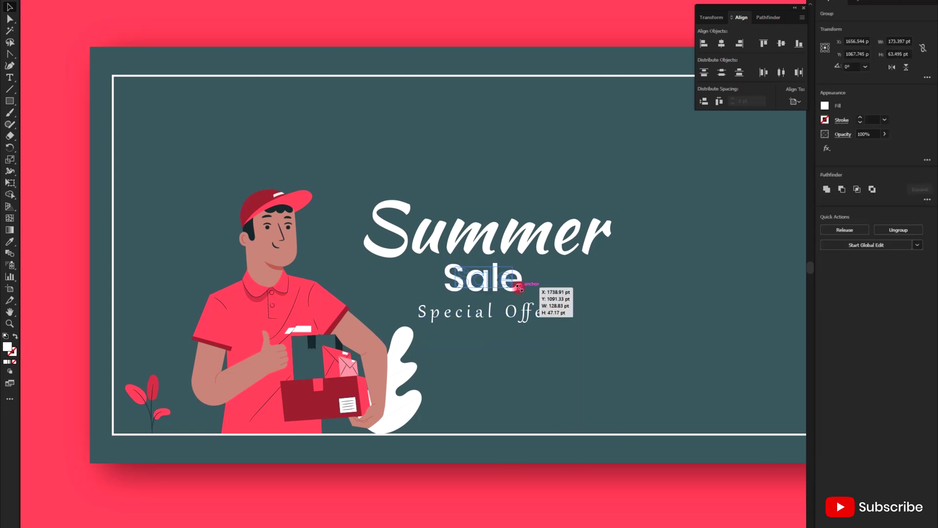
left_click(722, 44)
left_click(620, 259)
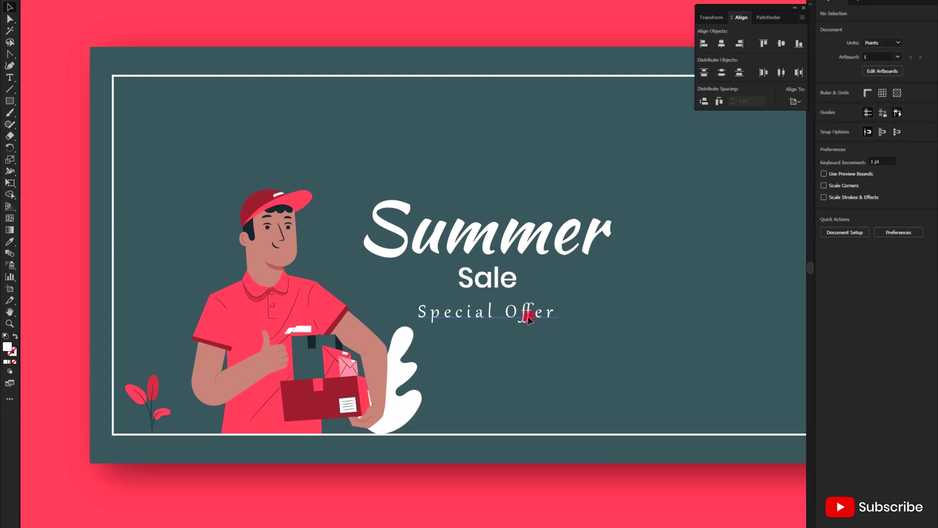
left_click(526, 315)
left_click(508, 283, "shift")
left_click(533, 242, "shift")
left_click(676, 270)
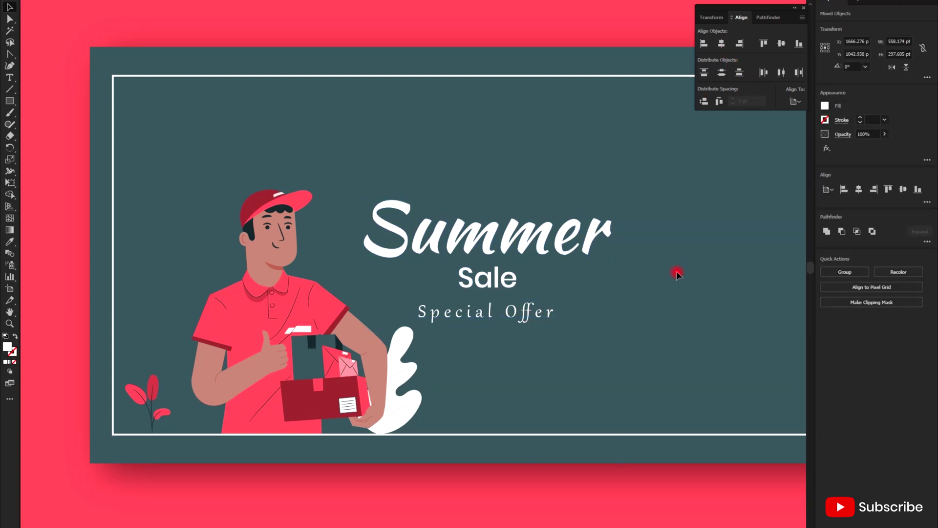
- Nudge the "Special Offer" text up 3 pt and convert it to outlines
left_click(519, 319)
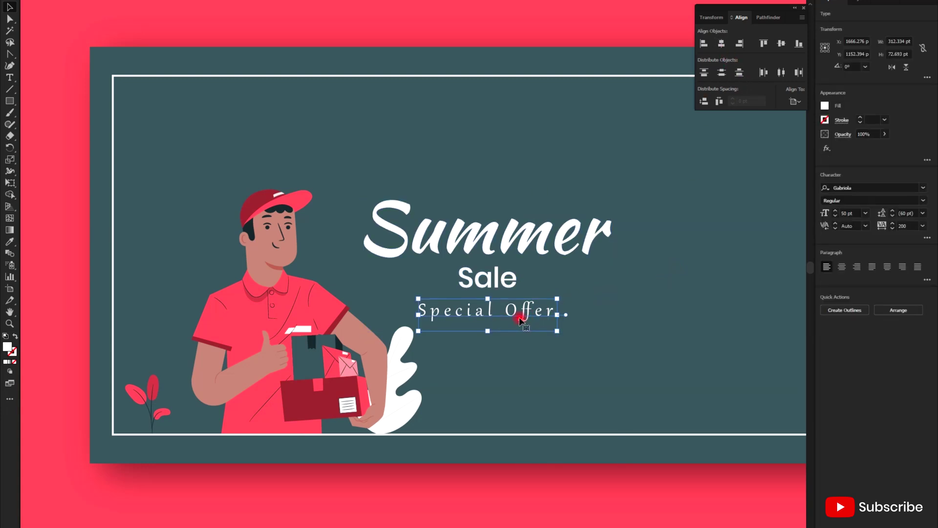
left_click(853, 310)
- Enlarge the outlined "Special Offer" to about 325 by 49 pt, raised 10 pt toward "Sale" and centered horizontally
scroll(513, 322, "up", 5)
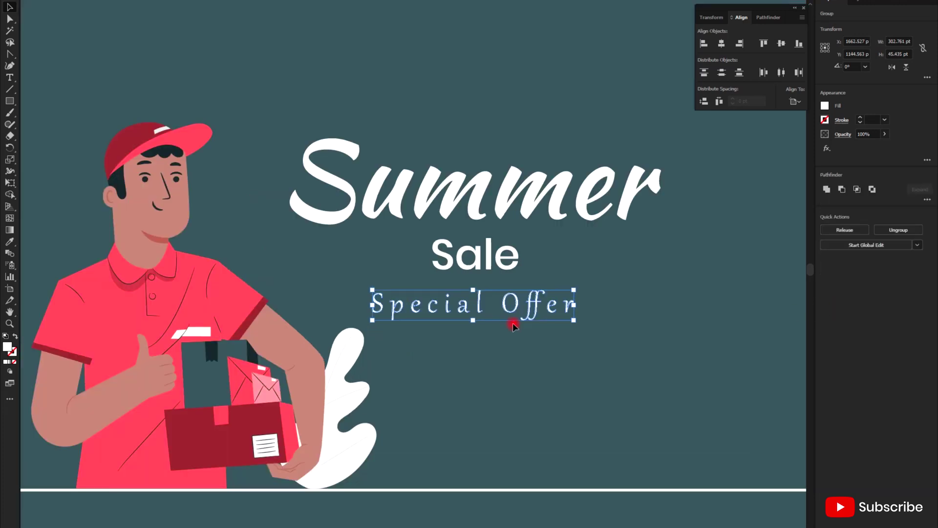
left_click_drag(606, 316, 619, 327)
key("shift+Up")
key("shift+Up")
key("shift+Up")
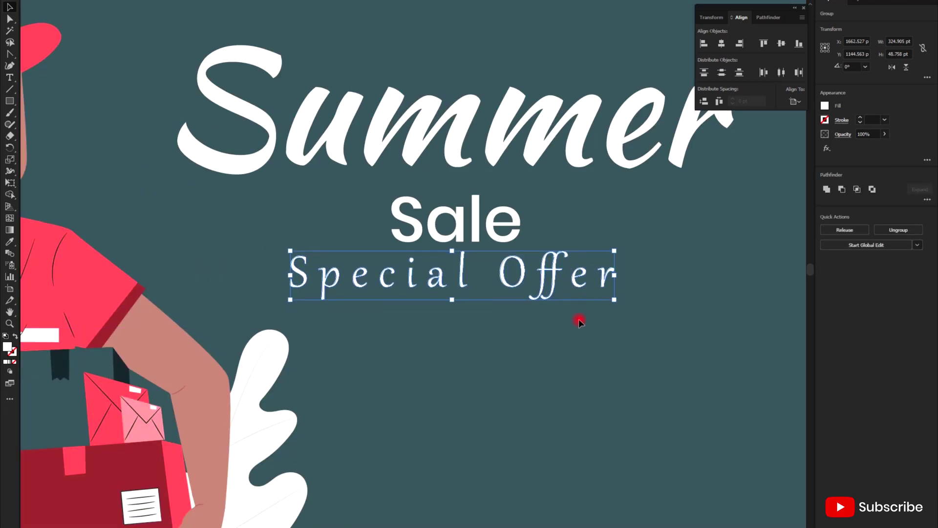
key("shift+Down")
key("shift+Down")
left_click(739, 42)
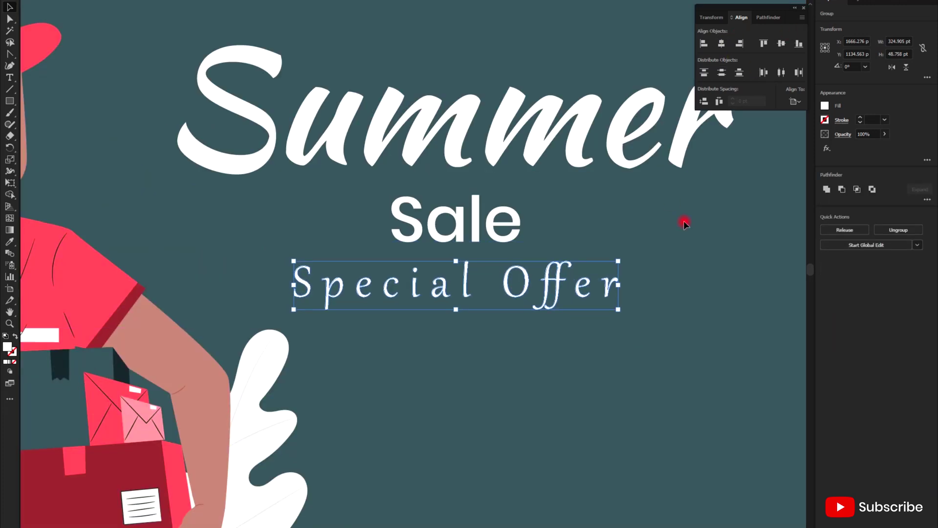
left_click(570, 330)
scroll(571, 330, "down", 5)
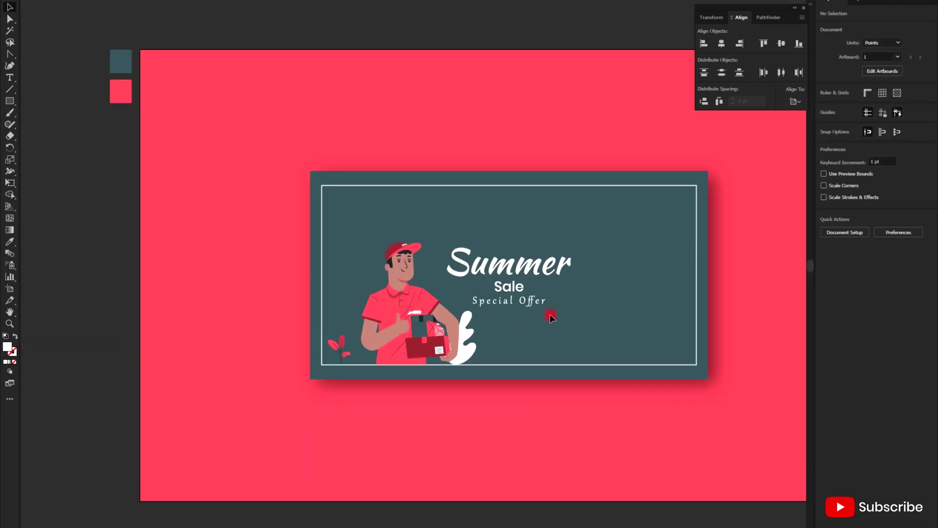
- Move the "Summer" lettering slightly down so it sits closer to "Sale"
scroll(551, 317, "up", 3)
left_click(524, 247)
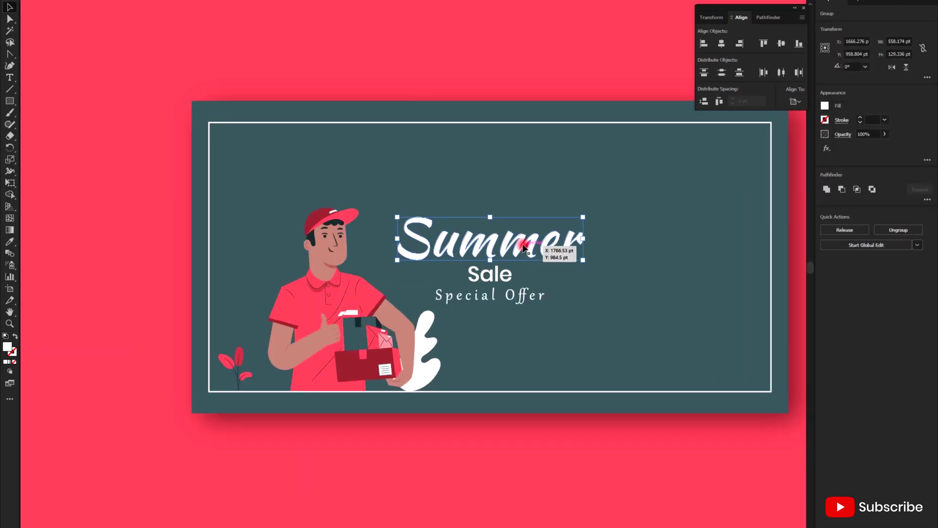
left_click_drag(524, 249, 524, 255)
left_click(554, 318)
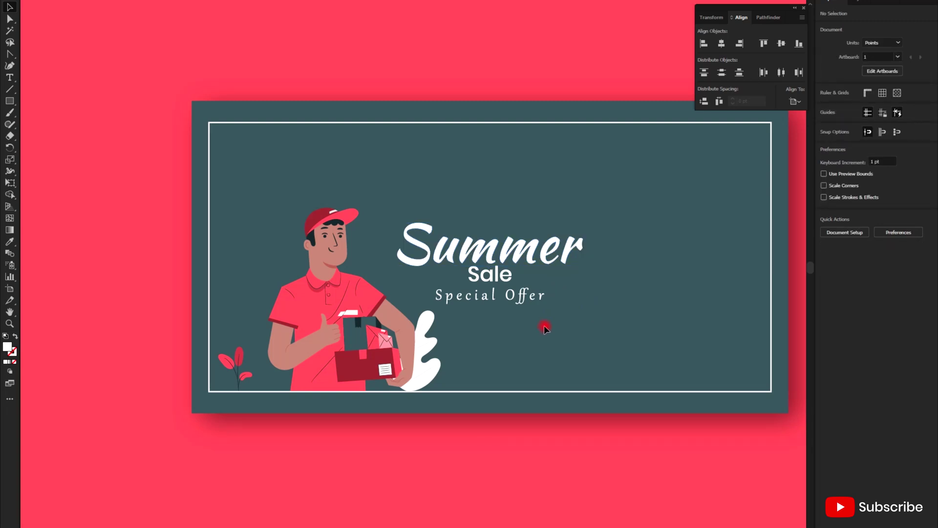
scroll(556, 325, "down", 3)
scroll(566, 347, "up", 3)
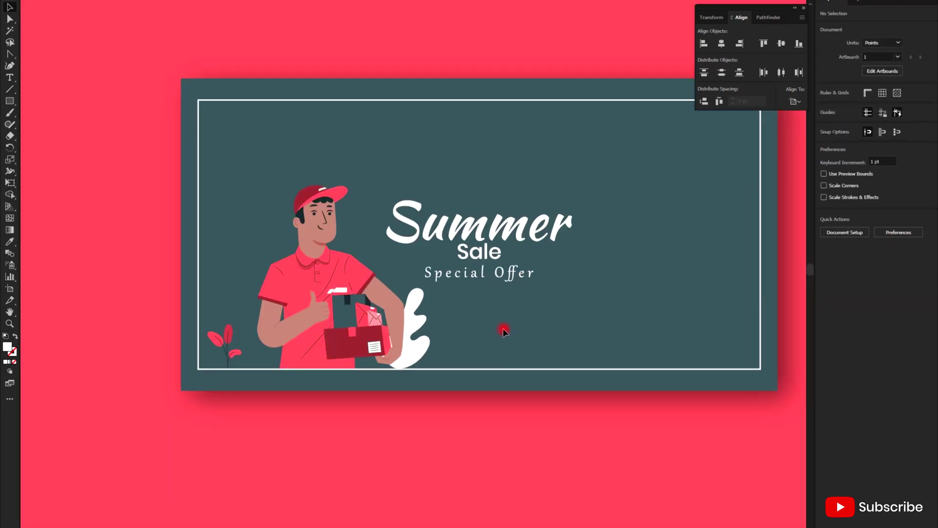
- Duplicate the red leaf sprig inside the isolated illustration group onto the empty area beside "Summer", and ungroup the illustration
left_click(228, 331)
right_click(229, 332)
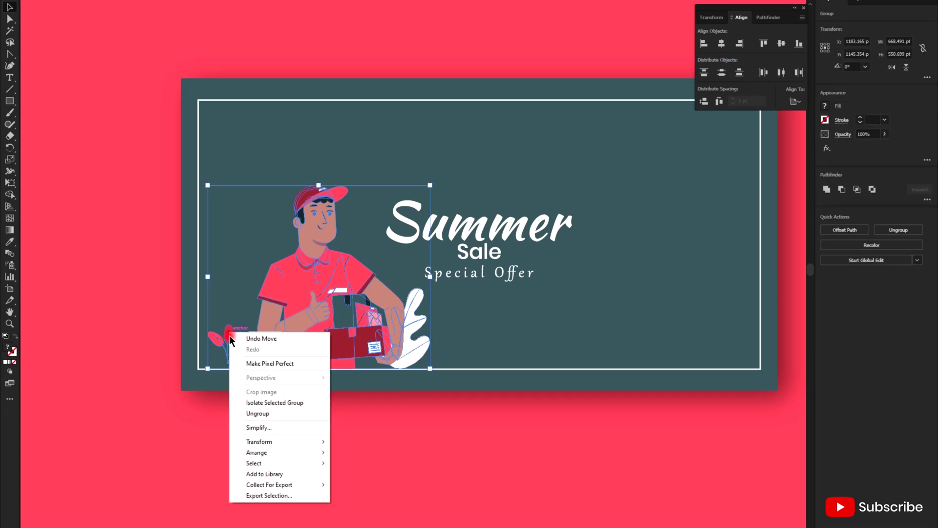
left_click(255, 404)
left_click_drag(229, 332, 618, 210)
double_click(659, 219)
right_click(622, 220)
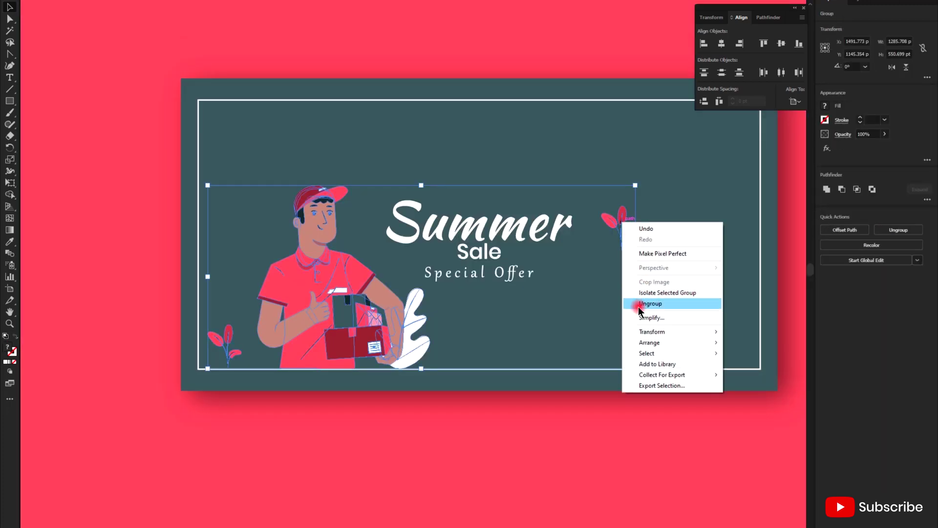
left_click(639, 307)
- Position the copied leaf sprig above the "r" of "Summer" so its stem meets the letter
left_click_drag(624, 216, 552, 180)
scroll(591, 191, "up", 3)
left_click(524, 193)
left_click(577, 219)
scroll(578, 219, "down", 1)
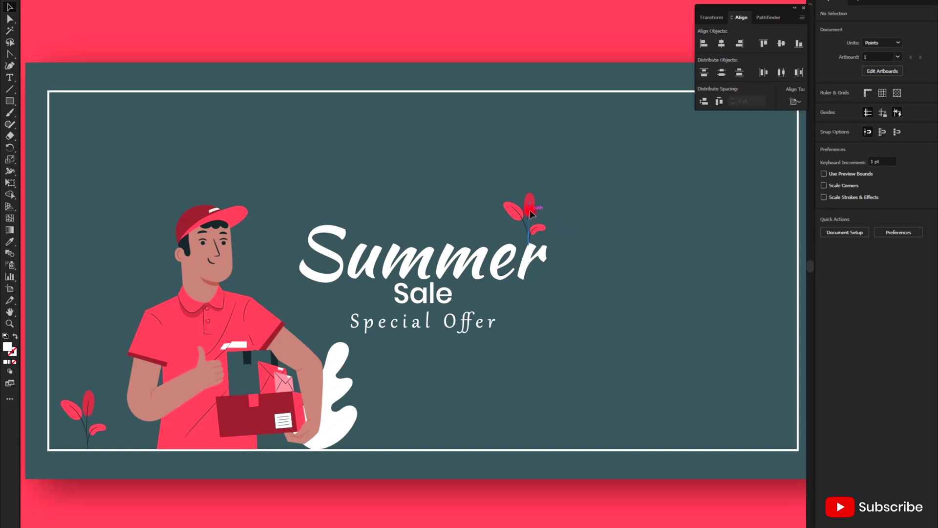
left_click_drag(529, 212, 535, 210)
scroll(547, 239, "up", 1)
left_click(537, 240)
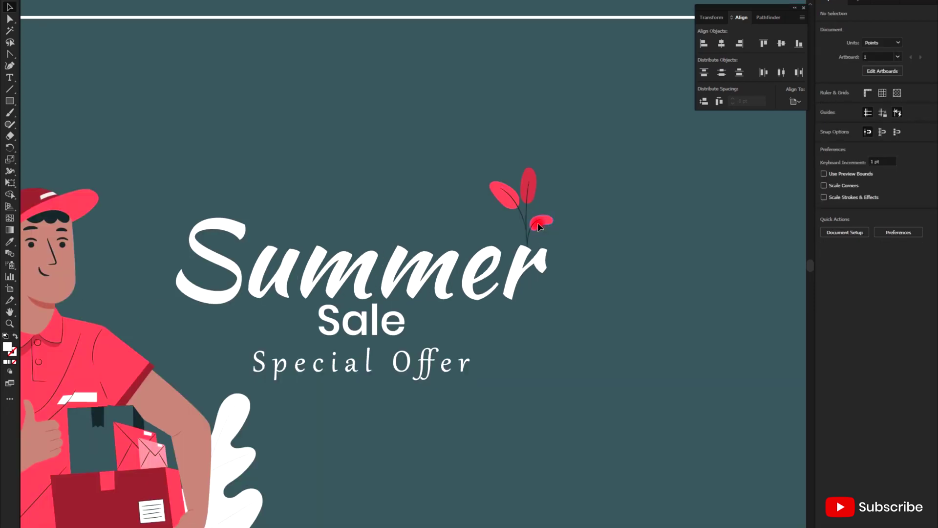
- Place another copy of the leaf sprig against the upper part of the "S" in "Summer"
left_click_drag(537, 242, 193, 260)
left_click(253, 247)
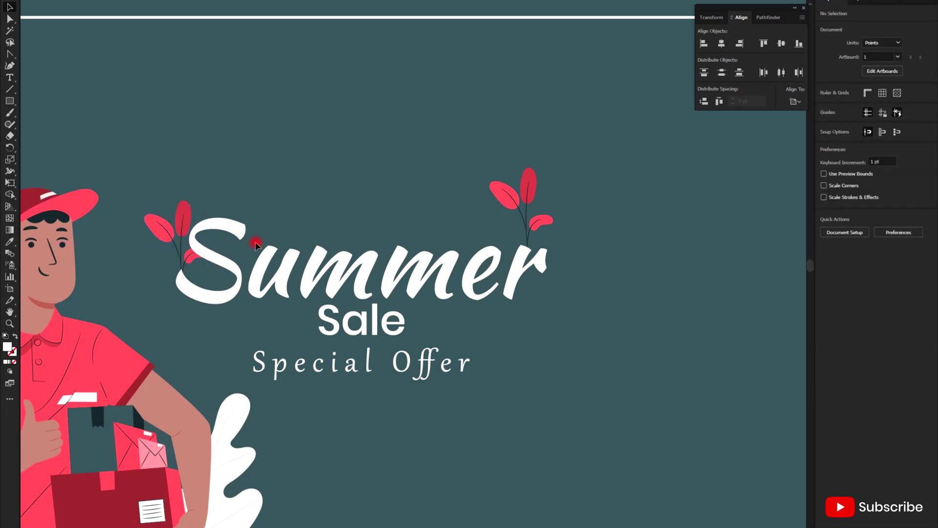
scroll(202, 225, "down", 3)
left_click(203, 226)
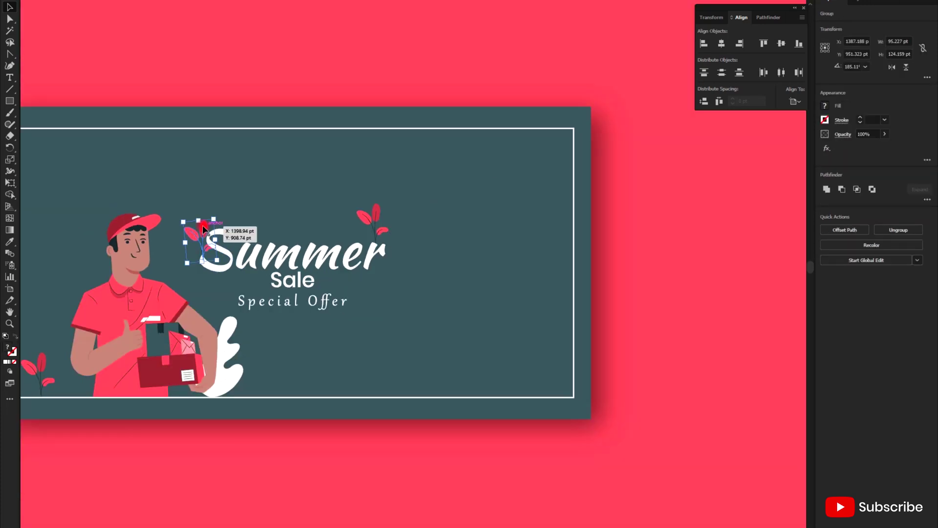
left_click(250, 216)
- Draw a white rectangle about 229 by 44 pt below the "Special Offer" text
scroll(528, 316, "down", 3)
left_click_drag(320, 291, 356, 285)
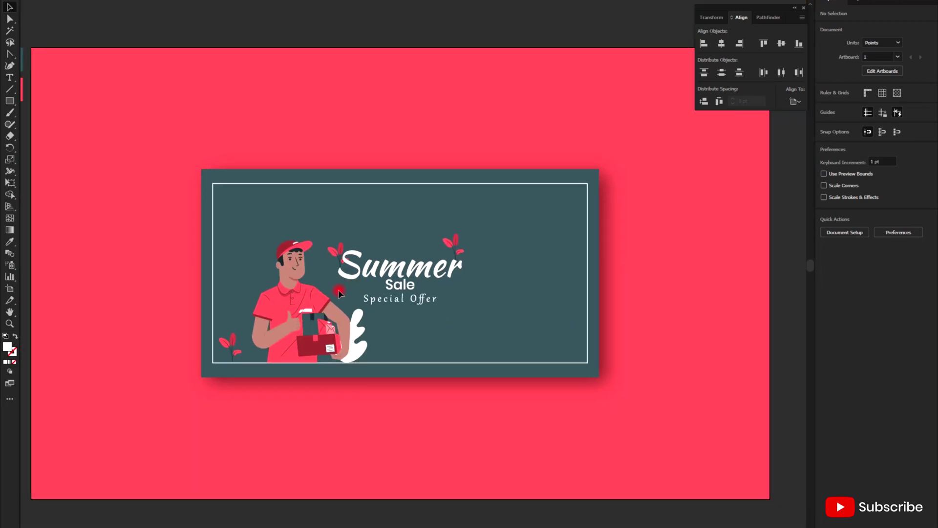
scroll(341, 290, "down", 1)
scroll(361, 307, "up", 1)
scroll(399, 305, "up", 1)
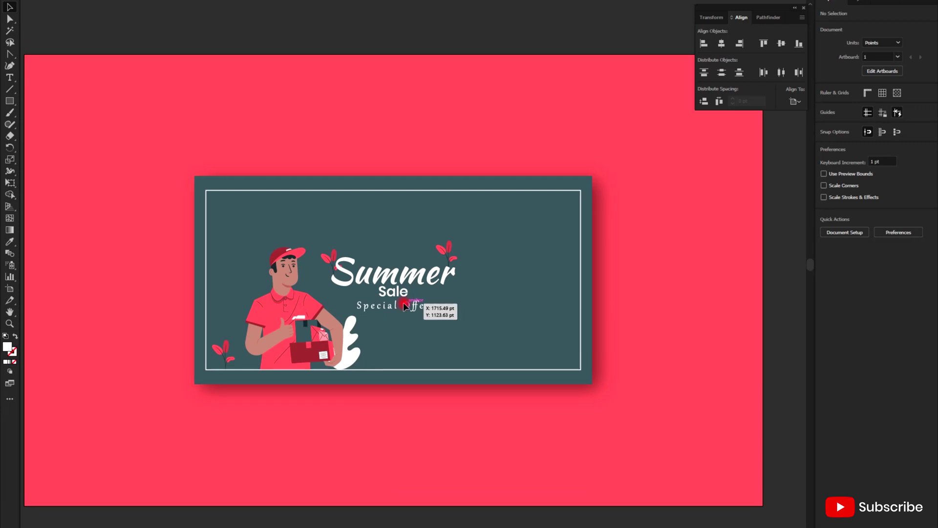
key("t")
scroll(399, 346, "up", 2)
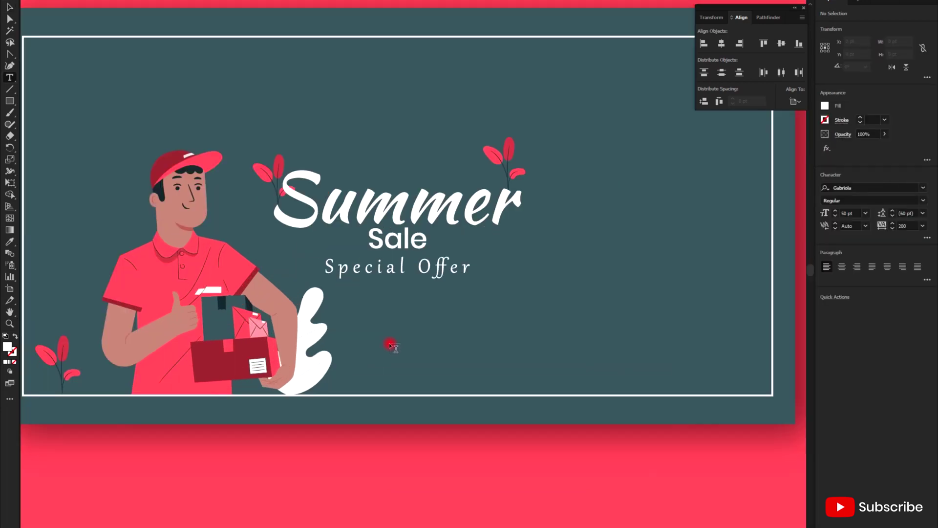
left_click(9, 101)
left_click_drag(347, 314, 450, 333)
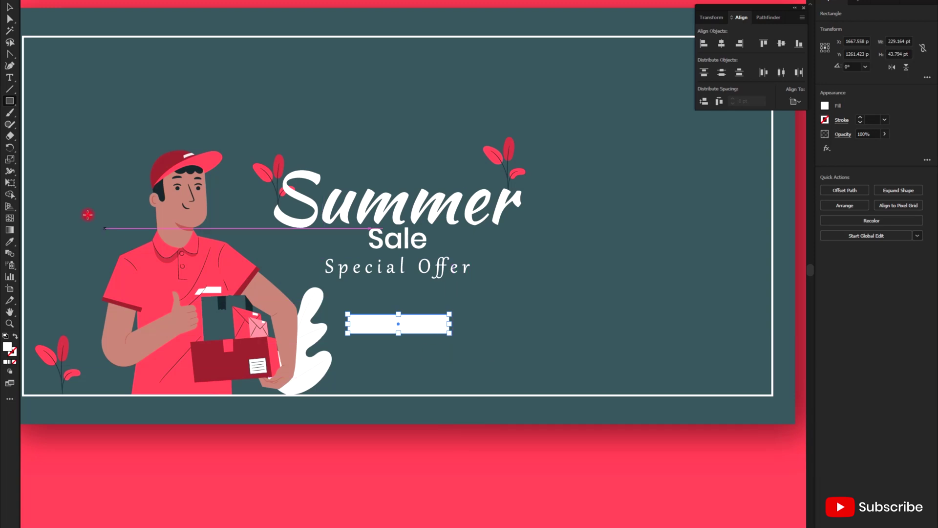
- Fill the rectangle below "Special Offer" with the red sampled from the swatch square beside the artboard, and center it horizontally
left_click(10, 54)
left_click(10, 242)
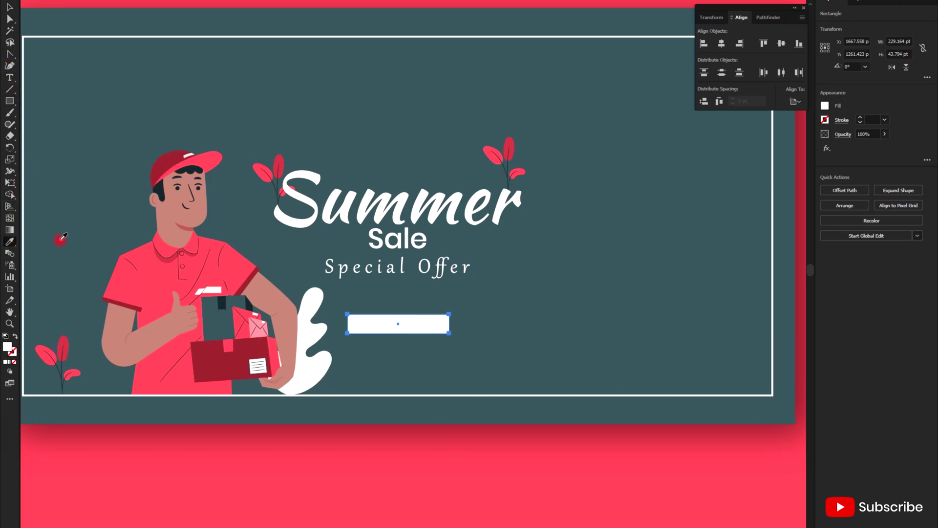
scroll(352, 289, "down", 2)
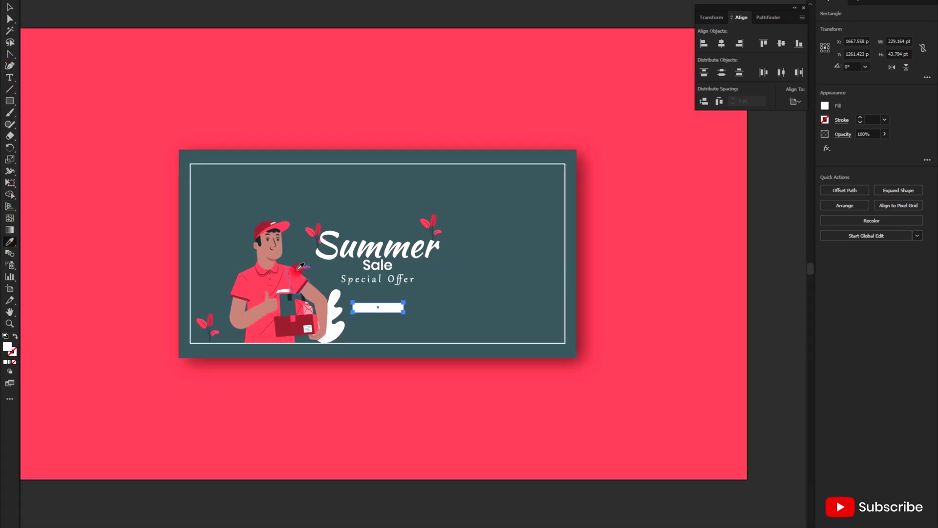
scroll(349, 274, "down", 1)
left_click(79, 121)
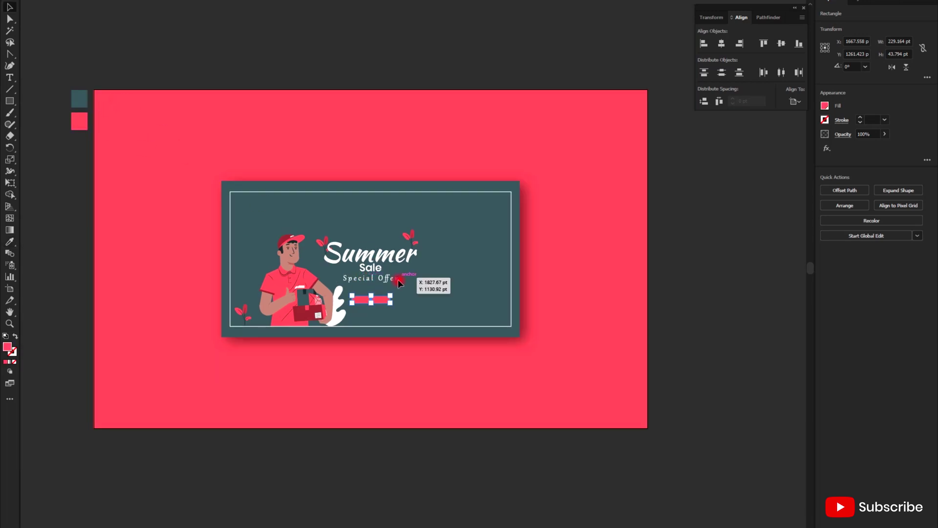
scroll(399, 283, "up", 3)
left_click(721, 44)
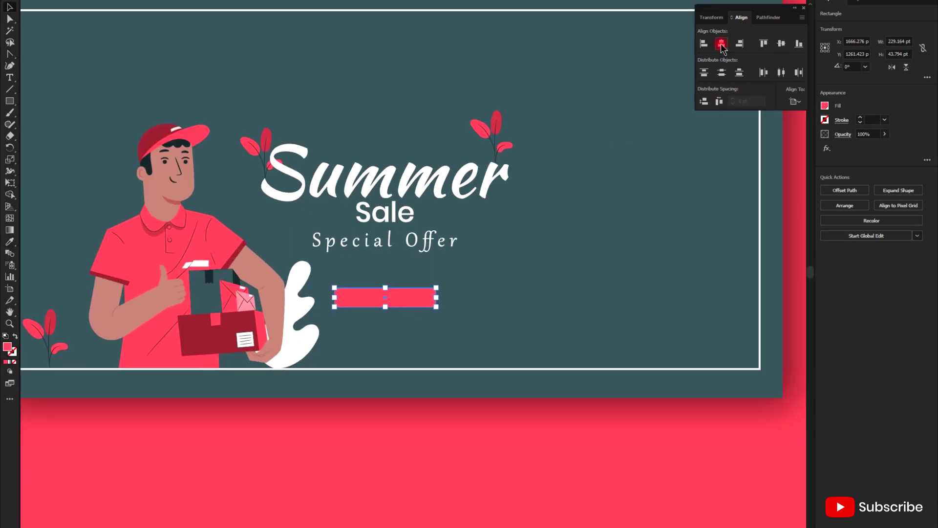
left_click(557, 266)
- Add the text "SHOP NOW" just below the red rectangle and center it horizontally
key("t")
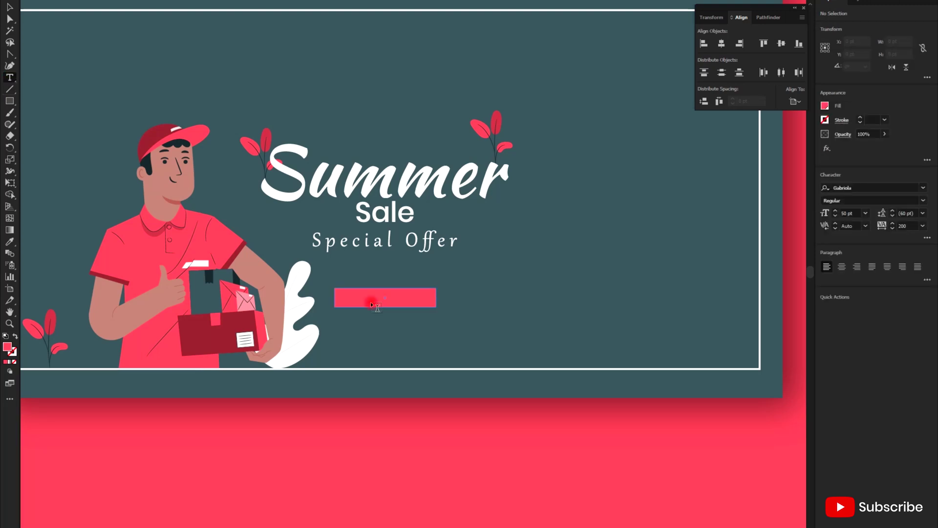
left_click(380, 332)
type("SHOP NOW")
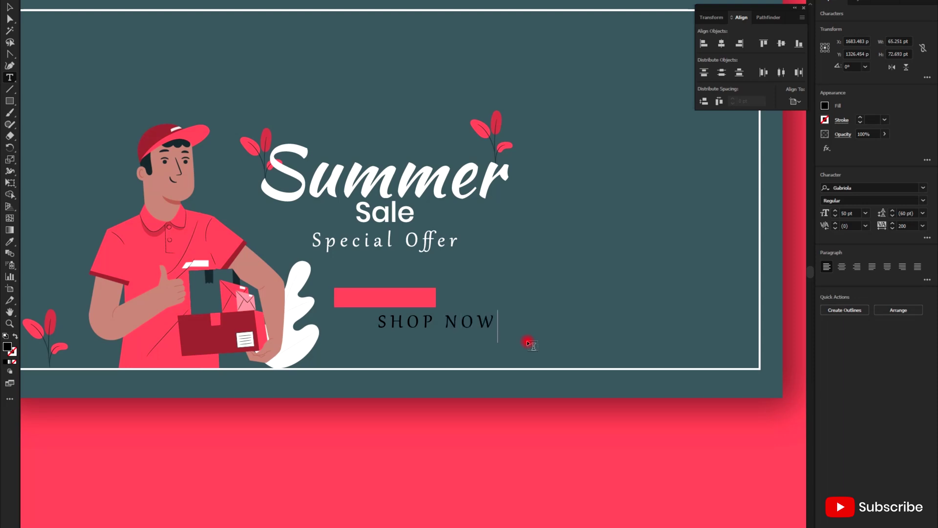
key("Escape")
left_click(721, 44)
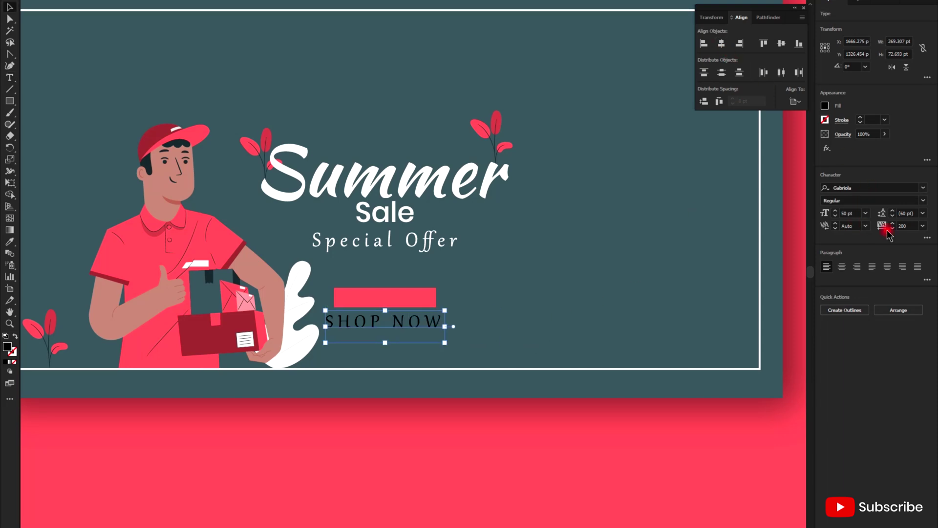
- Set the "SHOP NOW" text's tracking to 0 and its font size to 25 pt
double_click(903, 225)
type("0")
key("Return")
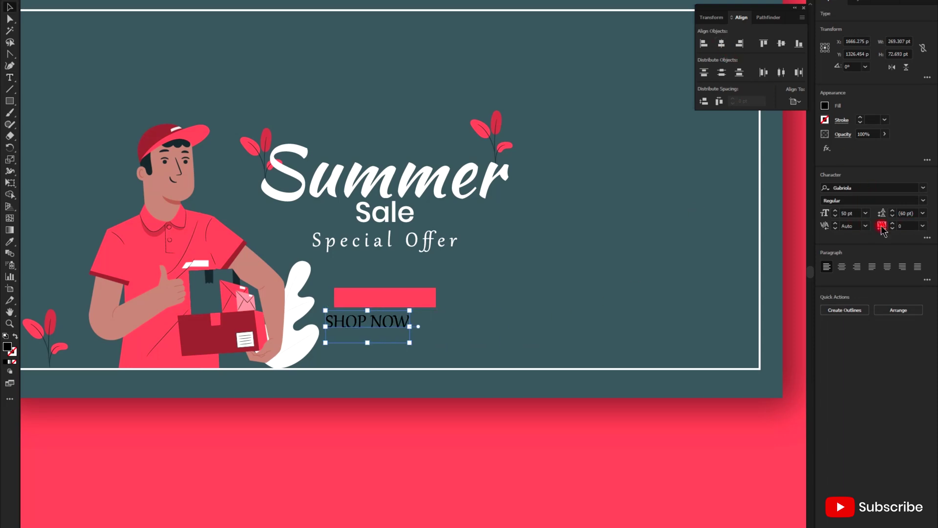
double_click(852, 213)
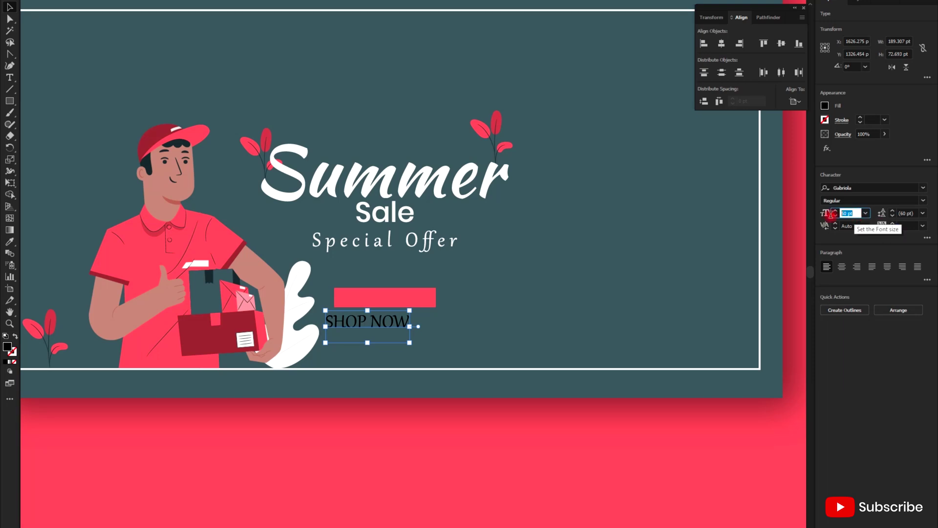
type("25")
key("Return")
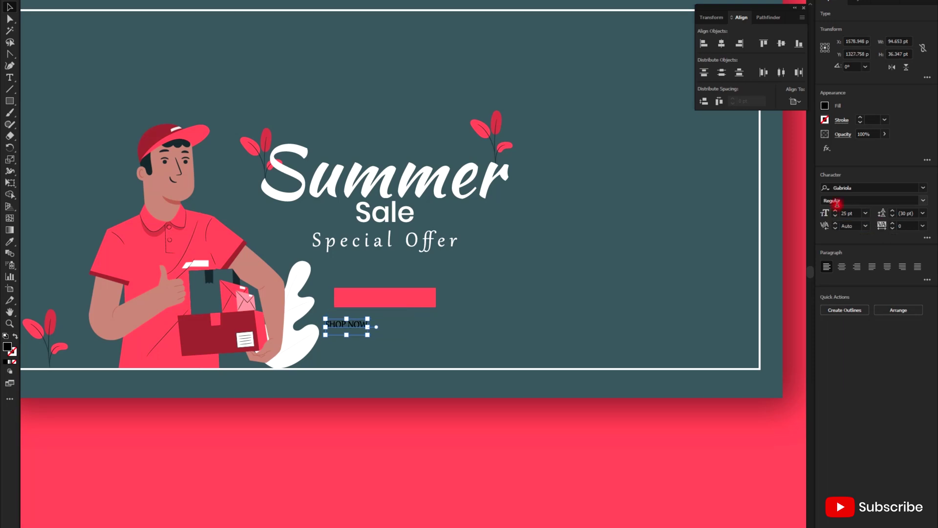
- Change the "SHOP NOW" font to Poppins and center the text horizontally again
left_click(913, 190)
left_click(923, 188)
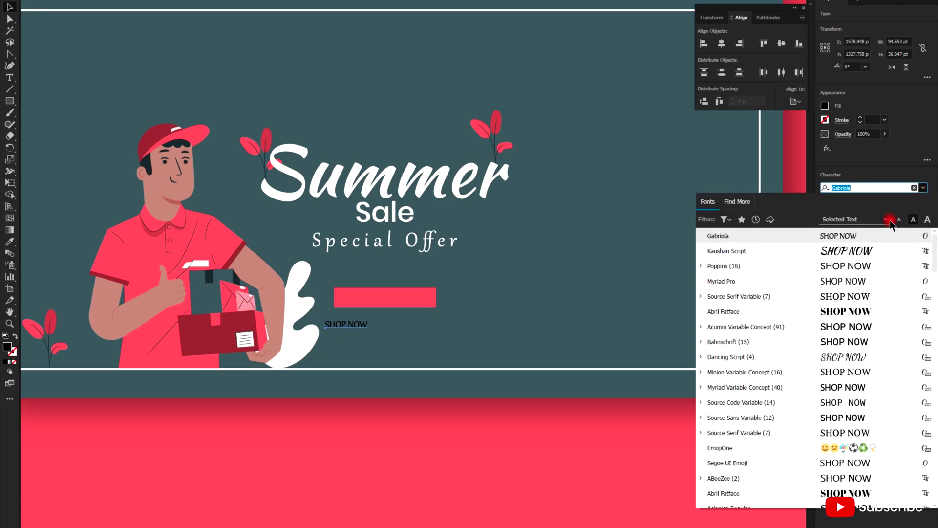
left_click(836, 269)
left_click(721, 44)
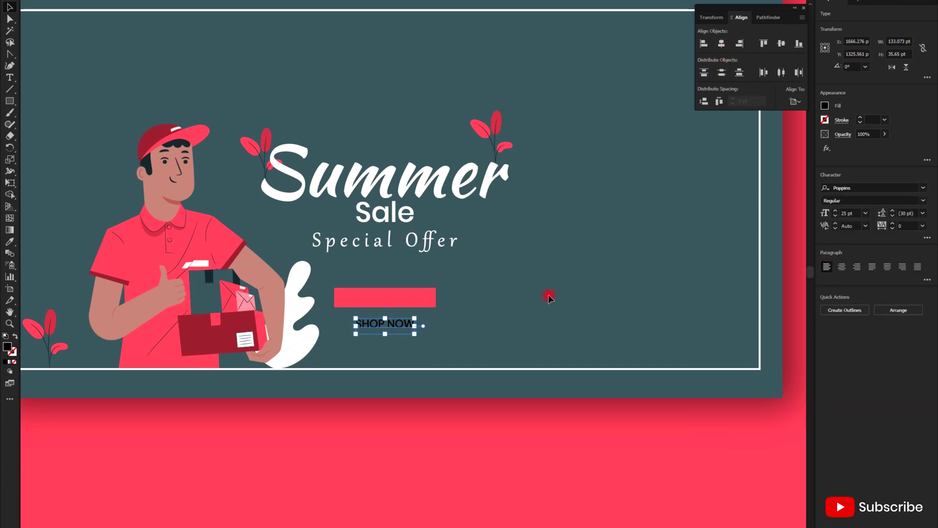
- Color the "SHOP NOW" text white by sampling the "Summer" lettering, and move it up onto the red rectangle
key("i")
left_click(443, 191)
key("shift+Up")
key("shift+Up")
key("shift+Up")
key("shift+Up")
key("shift+Up")
key("shift+Up")
key("shift+Up")
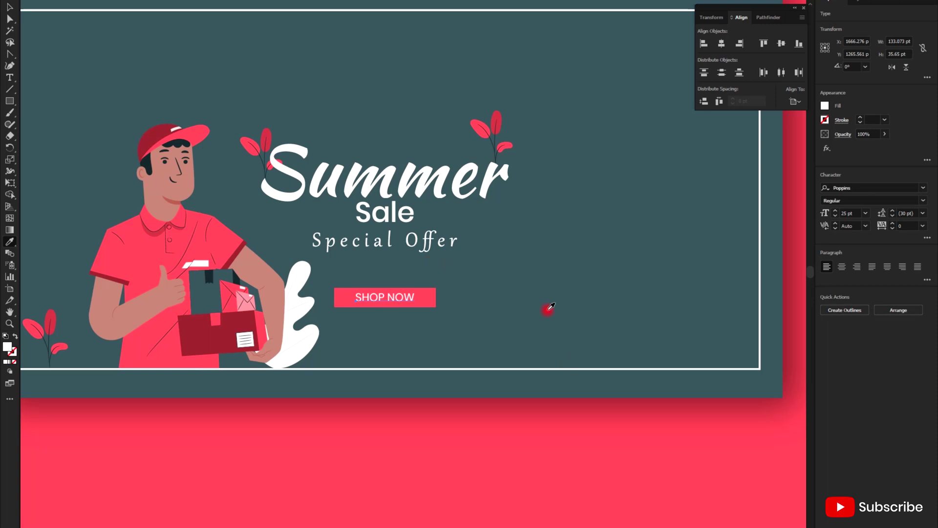
left_click(10, 7)
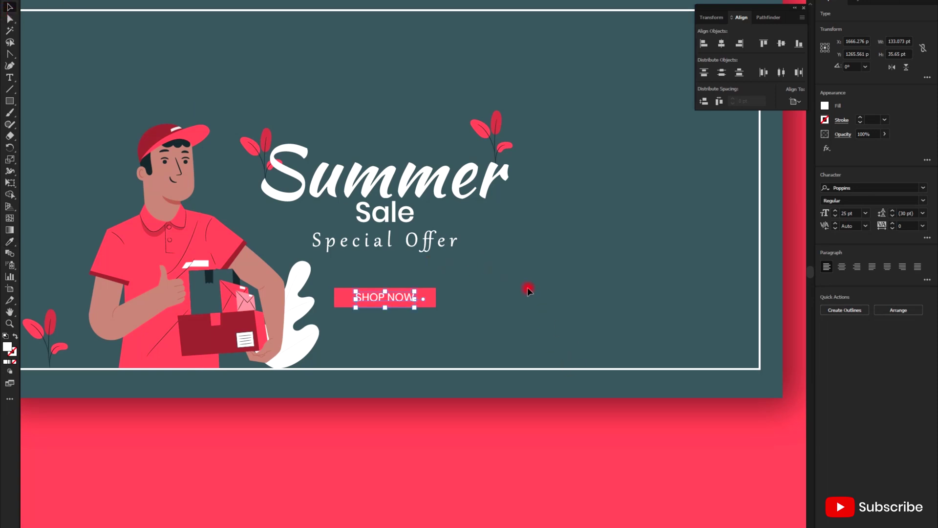
left_click(549, 297)
- Group the "SHOP NOW" text with its red rectangle
scroll(548, 298, "down", 2)
left_click(401, 278)
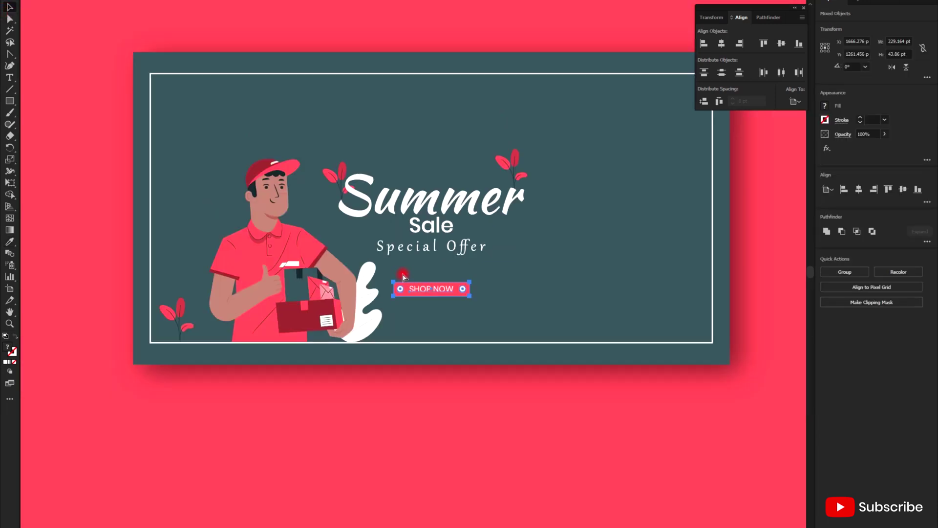
scroll(461, 299, "up", 1)
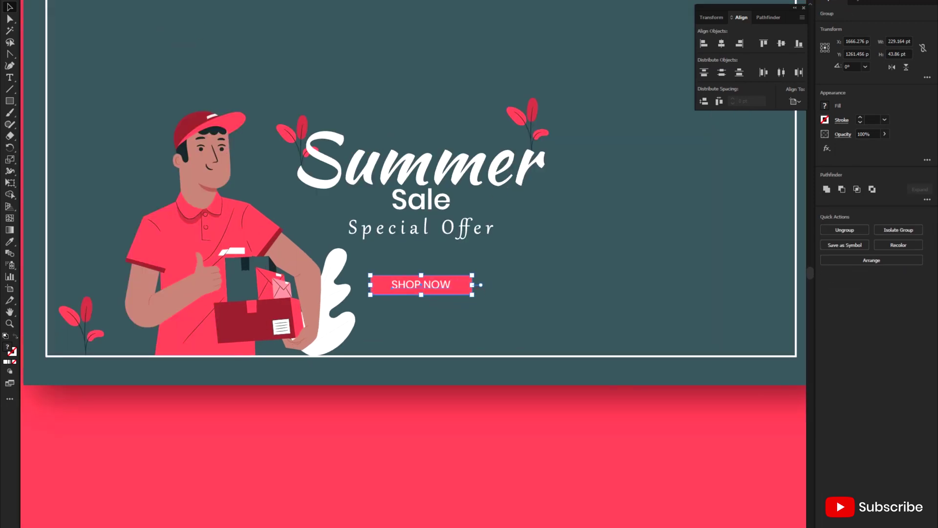
- Expand the object and fill of the "SHOP NOW" button group, and scale the button down slightly about its center
left_click(85, 0)
left_click(115, 81)
left_click(454, 314)
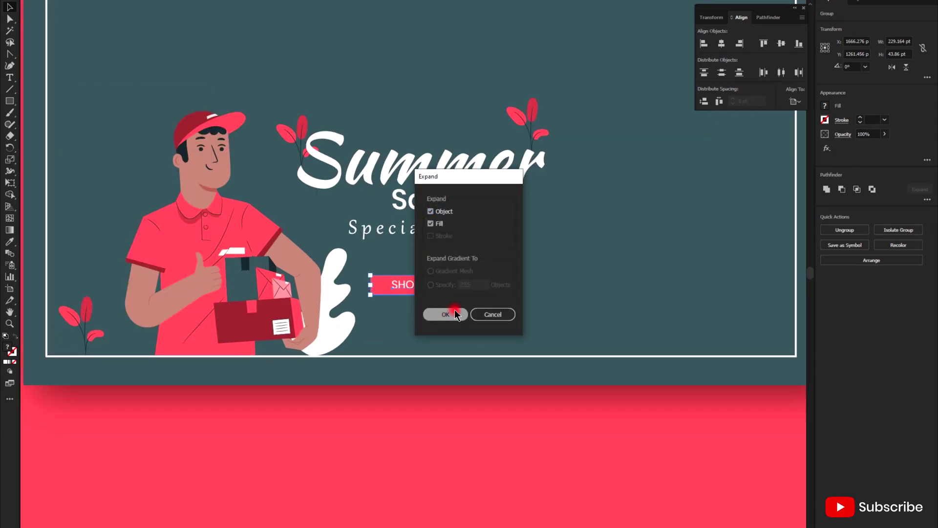
left_click(471, 292)
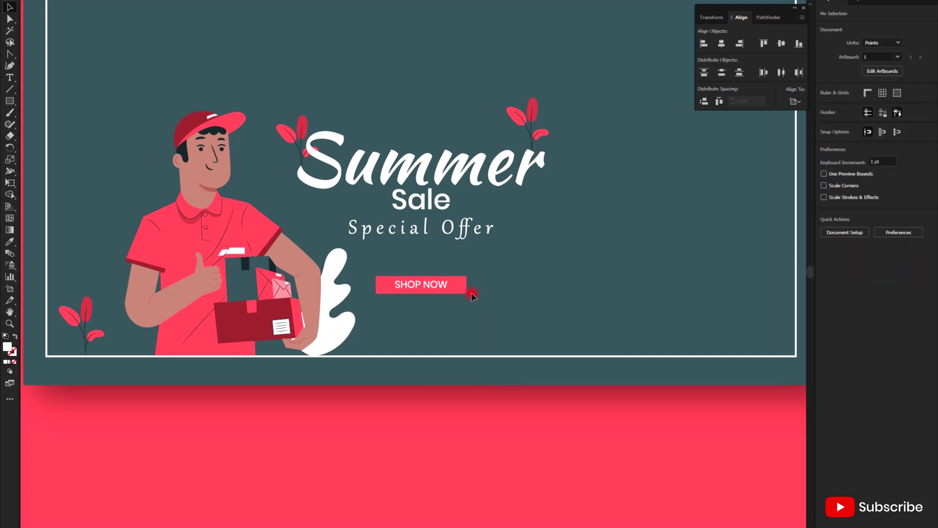
scroll(471, 292, "down", 1)
scroll(466, 280, "down", 1)
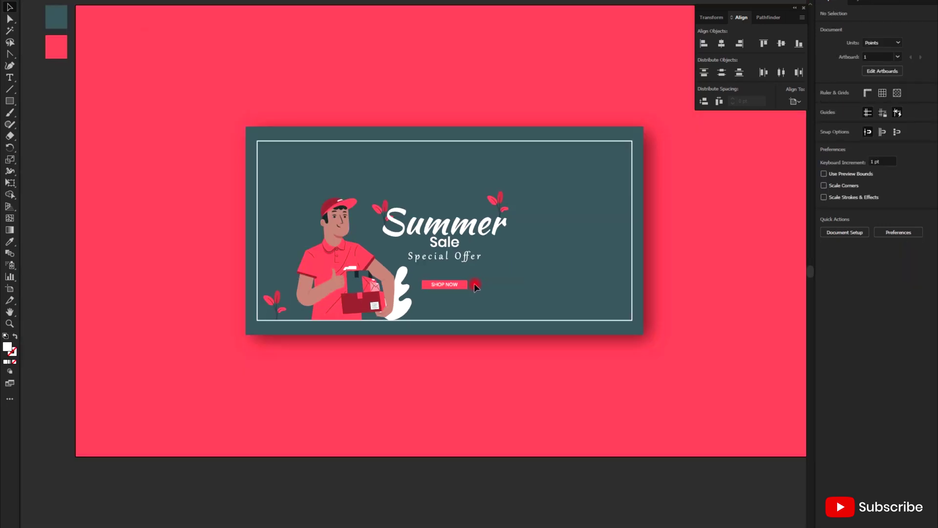
- Select the sale lettering together with the "SHOP NOW" button and enlarge them proportionally about their center by about 30%
scroll(474, 283, "up", 1)
left_click(459, 287)
left_click(504, 298)
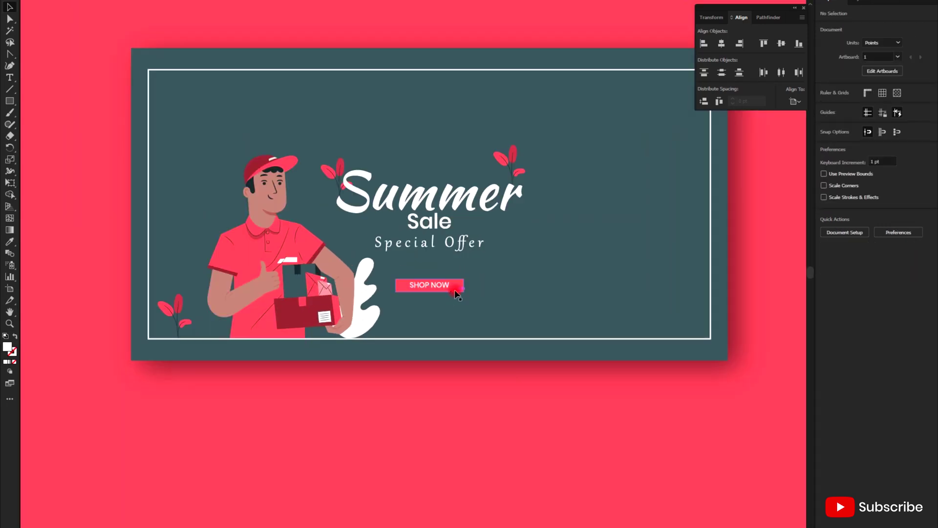
left_click(474, 293)
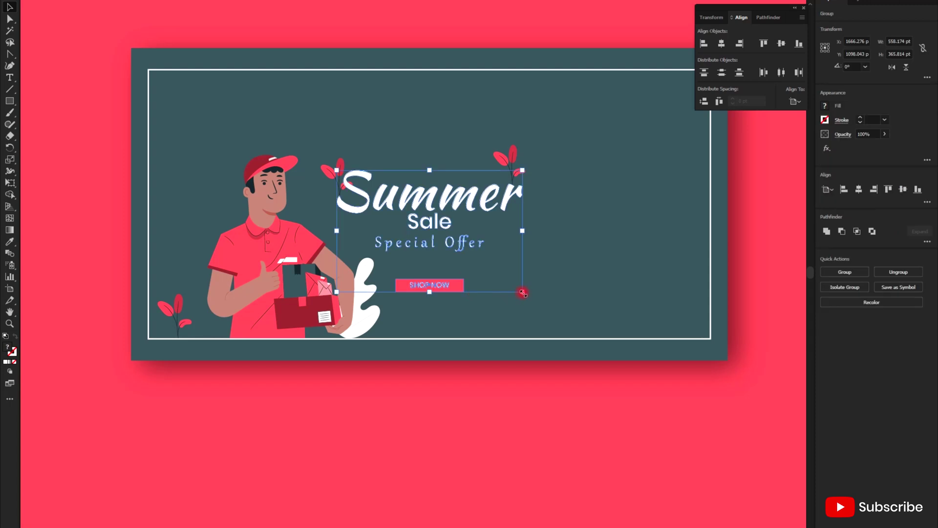
left_click_drag(522, 293, 554, 310)
left_click(600, 292)
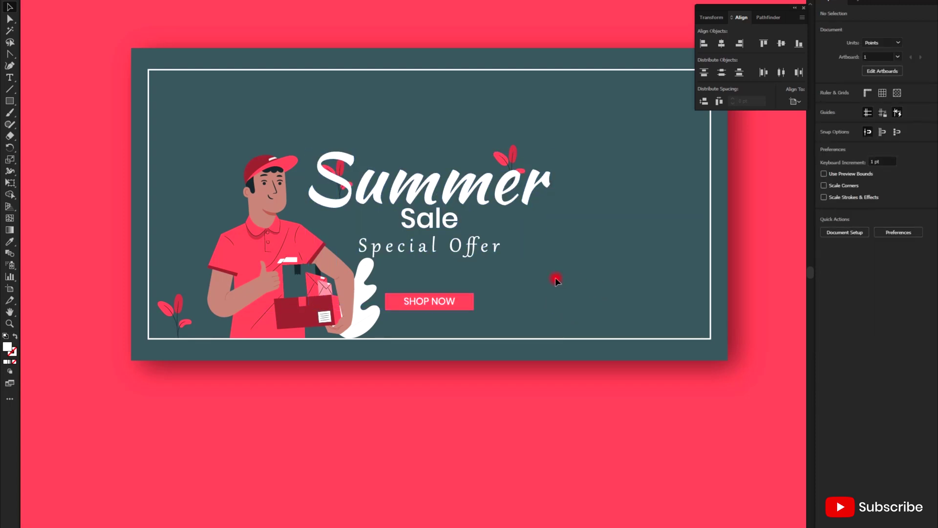
- Move the leaf sprig beside the "S" of "Summer" up so its stem rises from the top of the letter
double_click(342, 166)
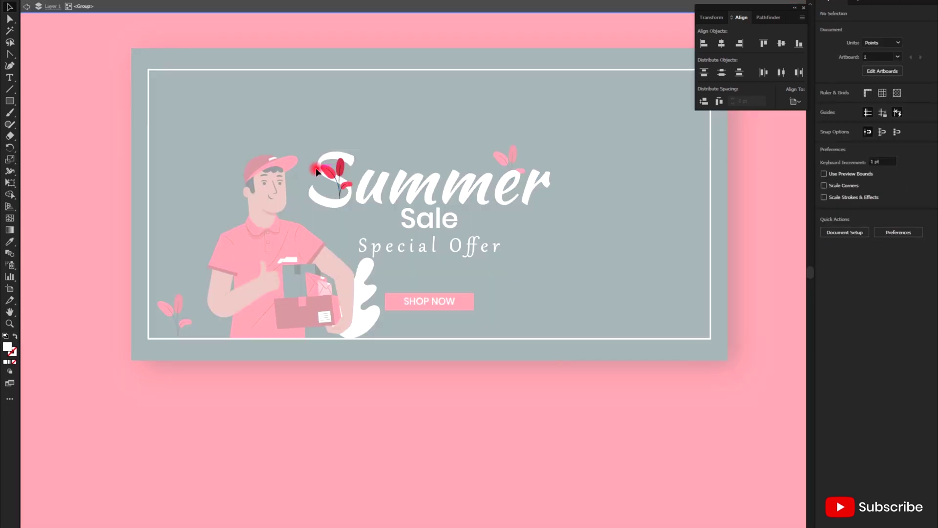
double_click(431, 148)
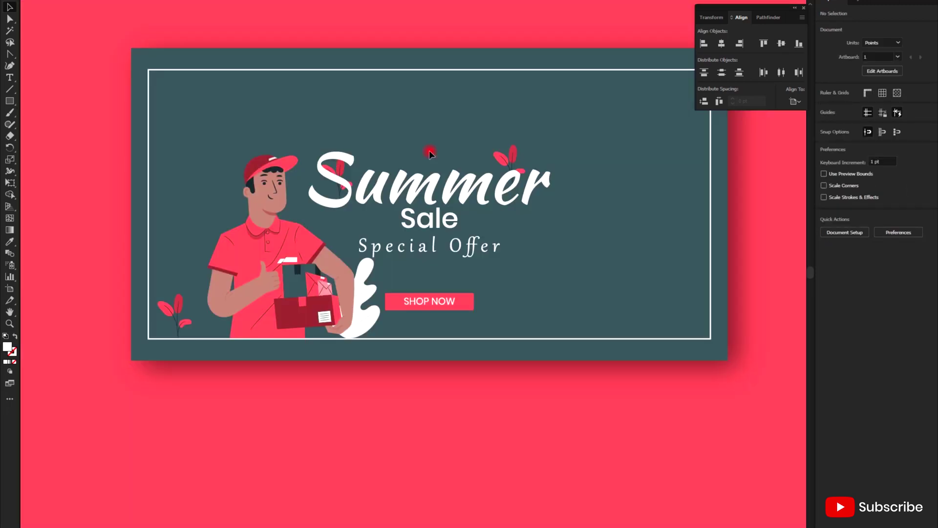
left_click(330, 170)
scroll(314, 175, "up", 4)
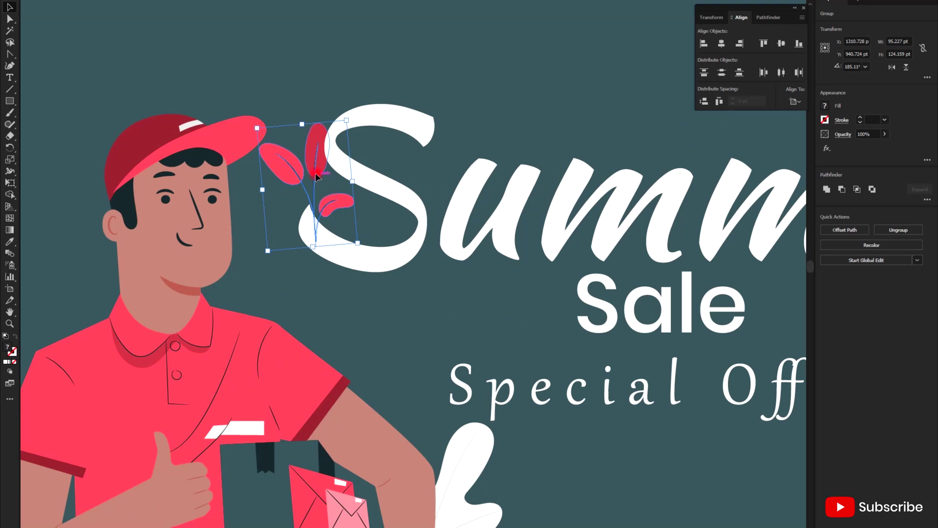
left_click_drag(315, 176, 330, 87)
left_click(396, 73)
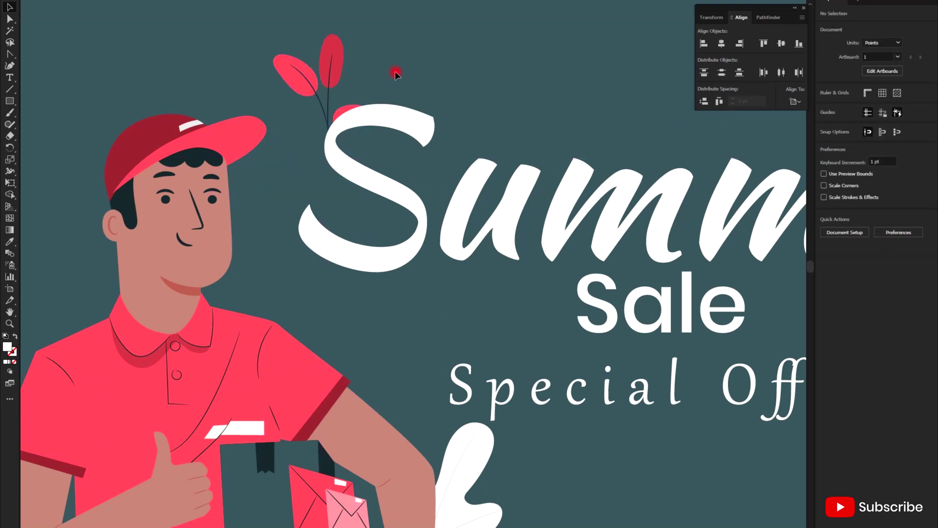
- Move the other leaf sprig to the end of "Summer" so its stem meets the tip of the "r"
scroll(313, 107, "down", 5)
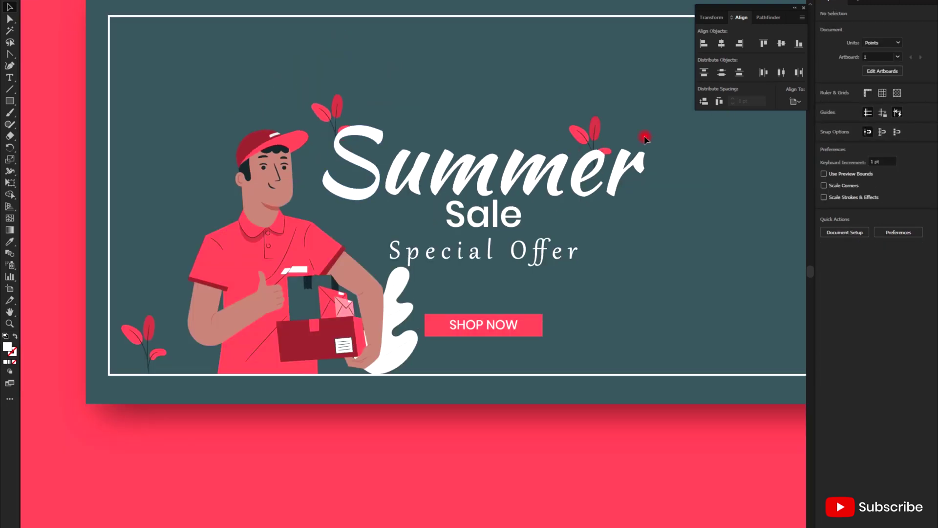
scroll(586, 130, "up", 4)
left_click_drag(528, 125, 634, 103)
left_click(727, 176)
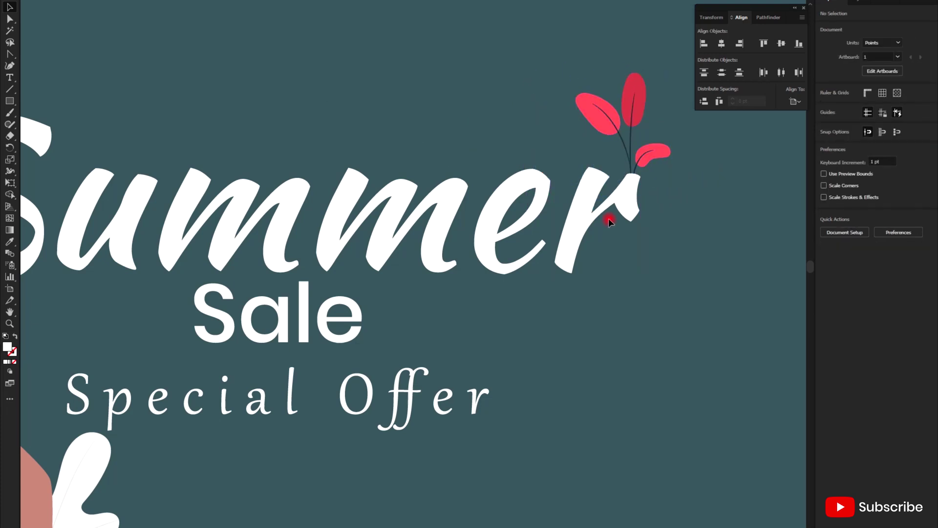
- Draw a circle about 22 pt across inside the frame's upper-left corner and fill it with the leaf sprig's red
scroll(609, 218, "down", 3)
scroll(648, 236, "up", 3)
scroll(681, 243, "down", 3)
scroll(682, 245, "down", 1)
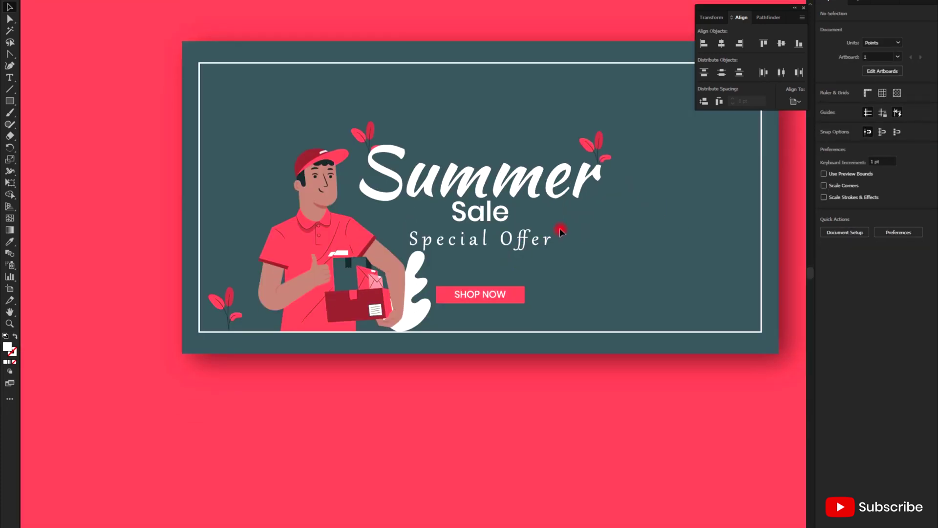
scroll(205, 87, "up", 2)
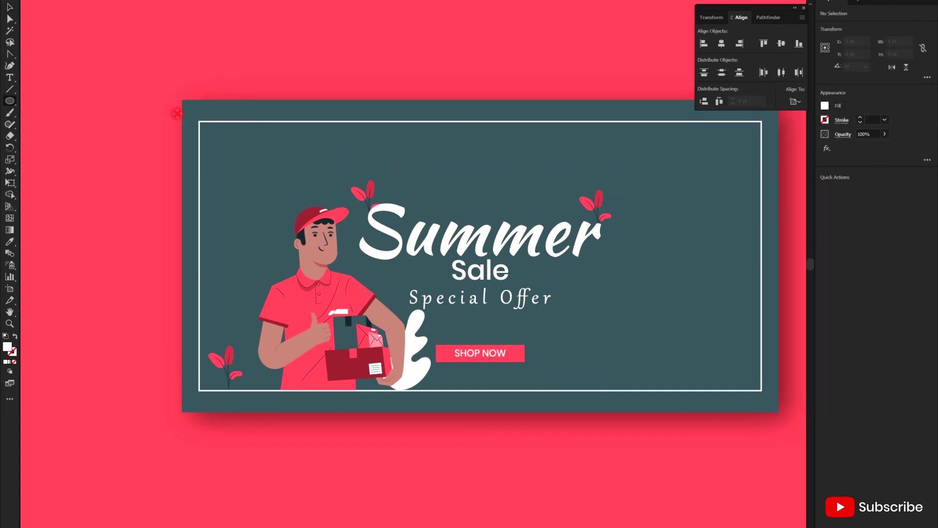
left_click_drag(222, 149, 225, 153)
scroll(223, 159, "up", 1)
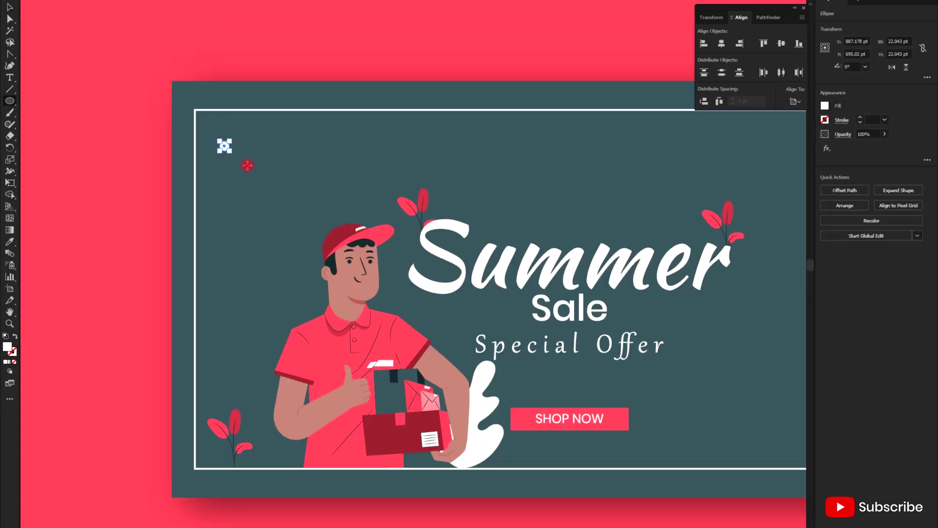
left_click(12, 243)
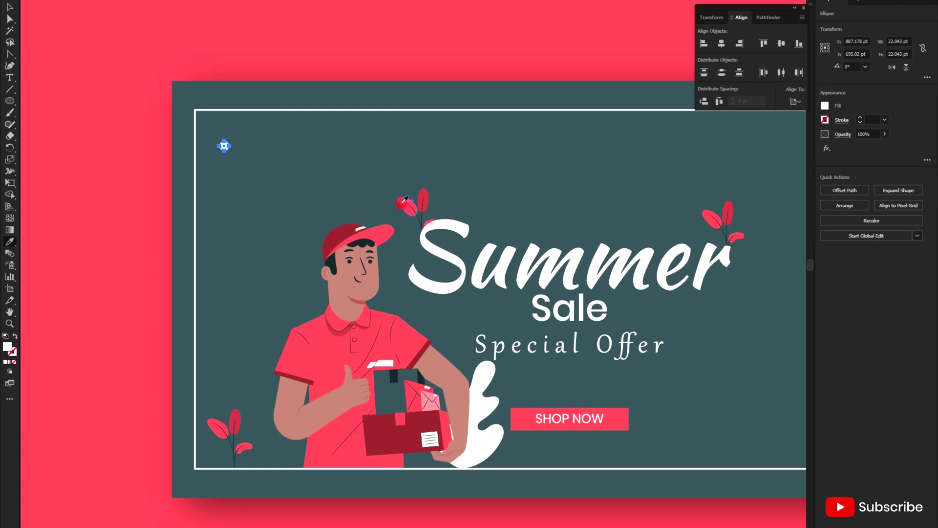
key("v")
- Move the red circle close to the frame's upper-left corner and shrink it about its center to about 15 pt
scroll(216, 153, "up", 3)
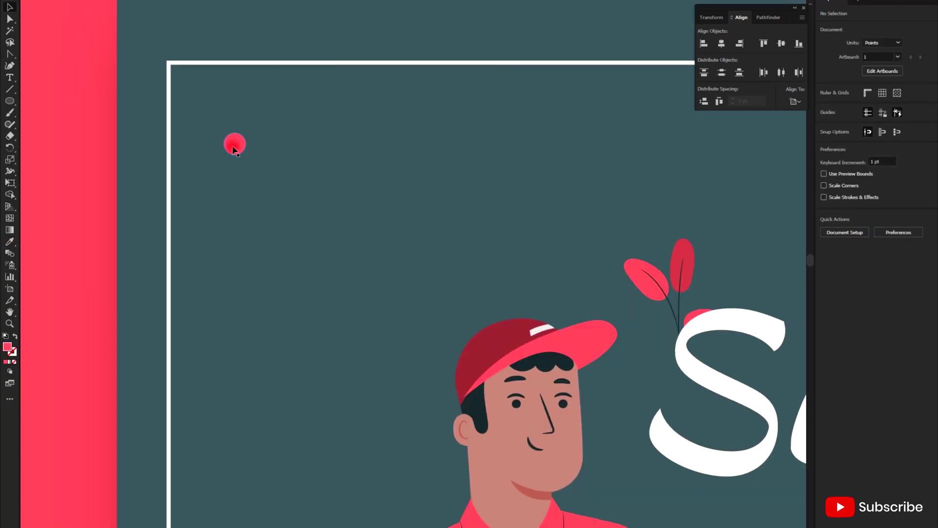
left_click_drag(234, 144, 189, 84)
scroll(189, 85, "up", 4)
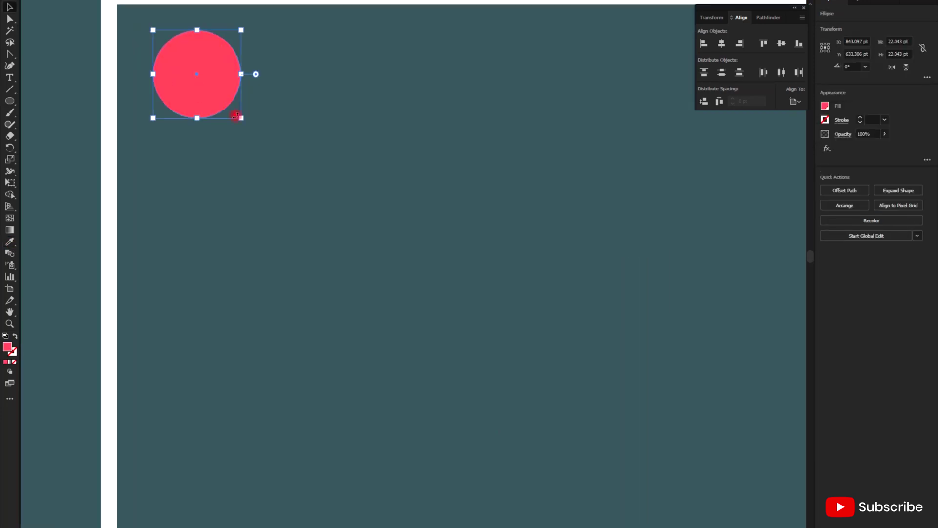
left_click_drag(240, 117, 231, 105)
- Duplicate the small red circle directly to its right, leaving a narrow gap between the two
left_click(249, 115)
left_click_drag(195, 74, 263, 73)
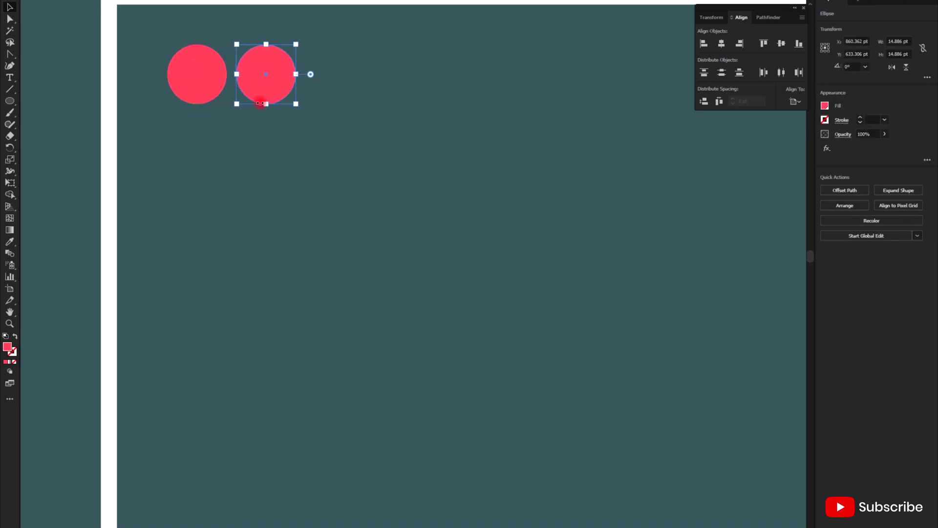
- Repeat the duplication to extend the two red circles into an evenly spaced row of nine
scroll(260, 105, "down", 3)
key("ctrl+d")
key("ctrl+d")
key("ctrl+d")
key("ctrl+d")
key("ctrl+d")
key("ctrl+d")
key("ctrl+d")
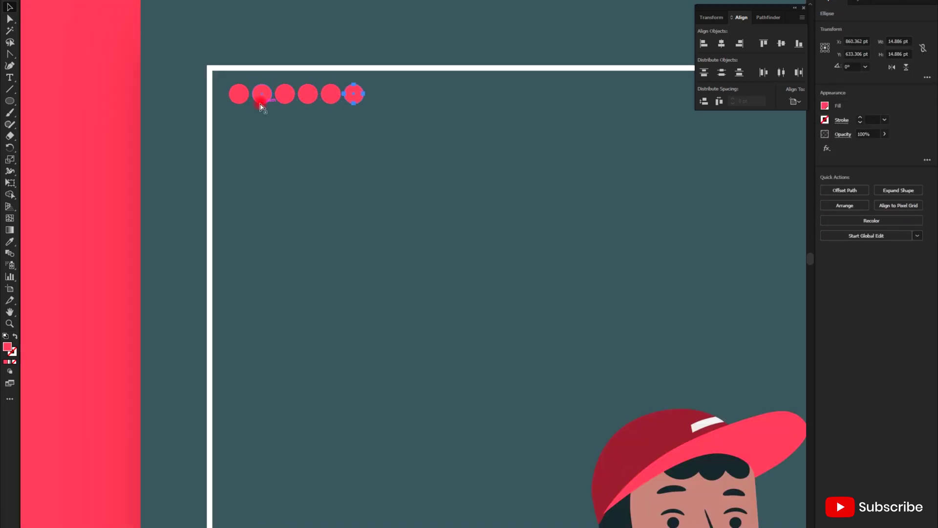
- Duplicate the whole circle row just below itself and repeat the copy until there are five rows
left_click_drag(224, 86, 224, 85)
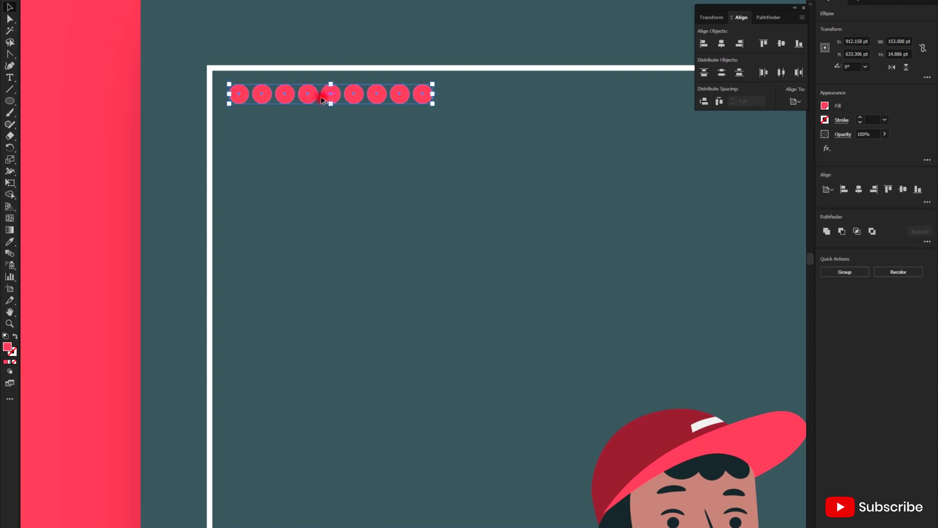
left_click_drag(331, 94, 332, 123)
key("ctrl+d")
key("ctrl+d")
key("ctrl+d")
scroll(377, 212, "down", 2)
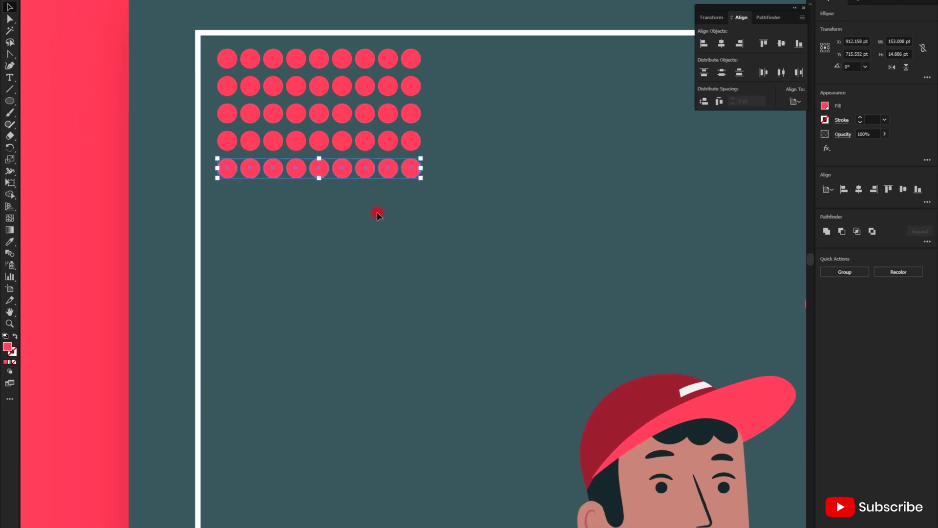
- Group the dot grid, shrink it to about 117 × 74 pt and set it across the frame's upper-left corner
scroll(412, 211, "down", 2, "alt")
scroll(397, 222, "up", 1)
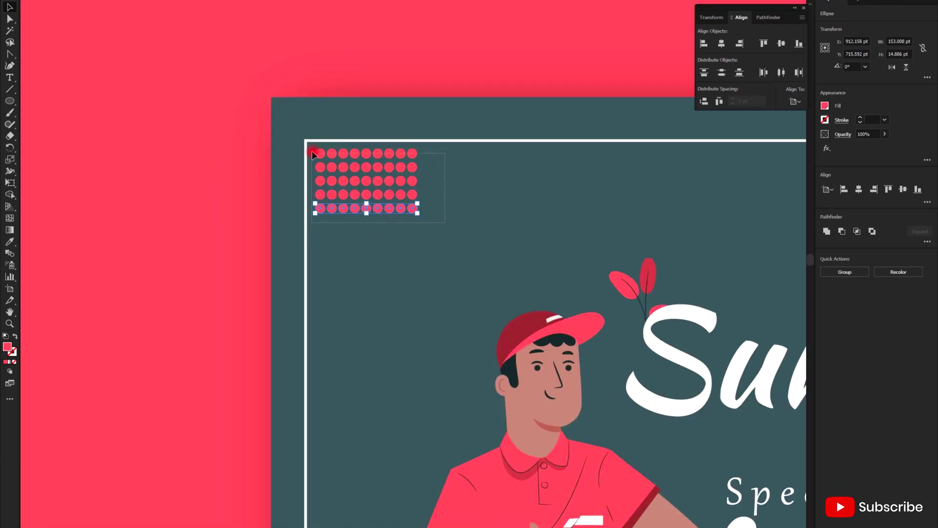
left_click_drag(312, 152, 335, 145)
key("ctrl+g")
left_click(367, 180)
scroll(306, 189, "down", 1, "alt")
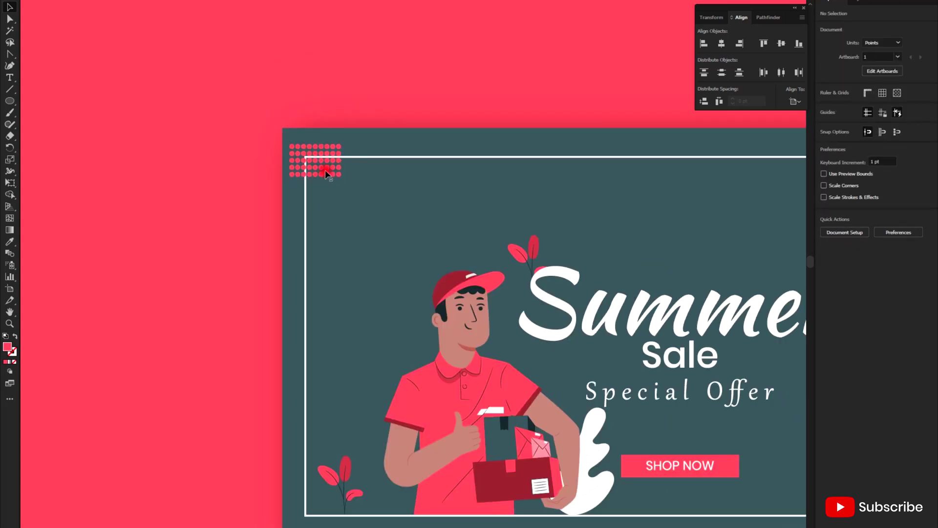
left_click(346, 159)
left_click(353, 158)
- Duplicate the dot grid inside the frame's lower-right corner and swap its fill and stroke to make red outlined dots
left_click(325, 166)
scroll(325, 166, "down", 2, "alt")
left_click_drag(326, 166, 670, 330)
left_click(15, 337)
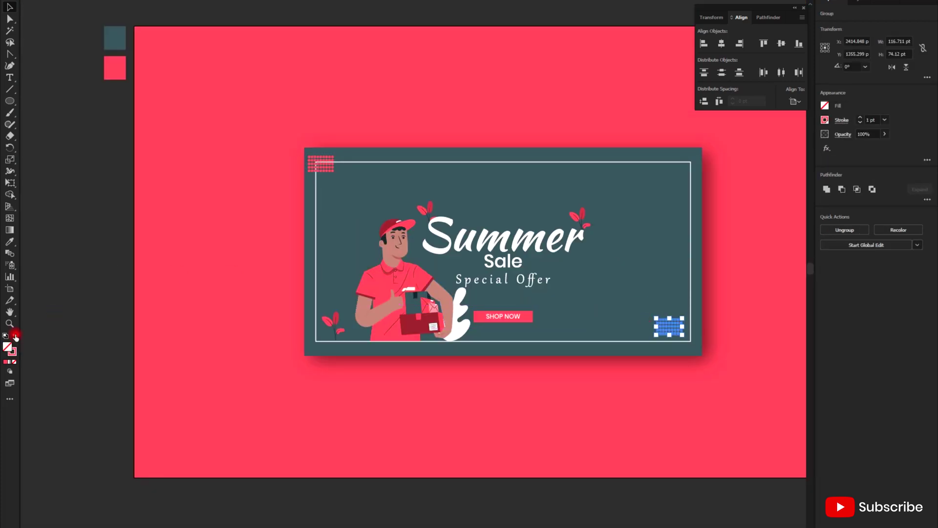
left_click(712, 333)
- Move the outlined dot grid outward so it straddles the frame's lower-right corner
scroll(713, 333, "up", 3, "alt")
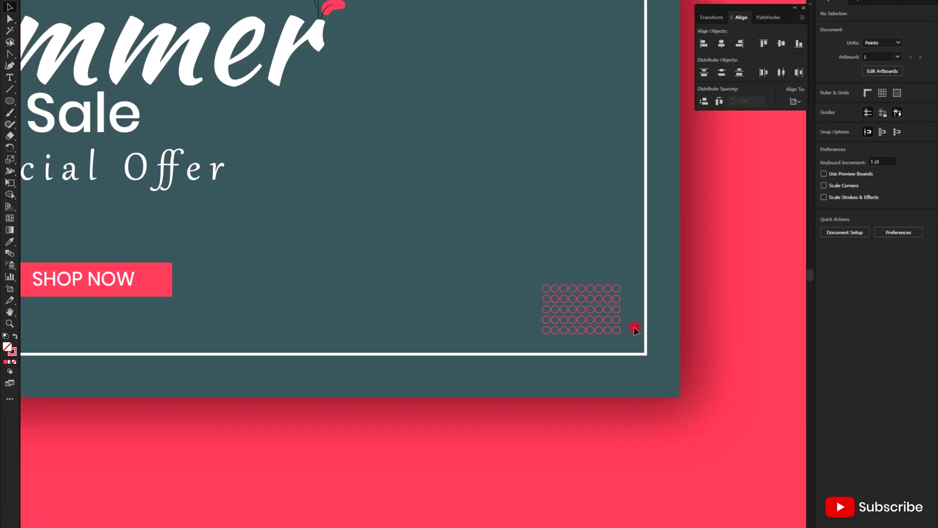
left_click_drag(617, 332, 668, 379)
left_click(659, 390)
scroll(663, 388, "down", 3, "alt")
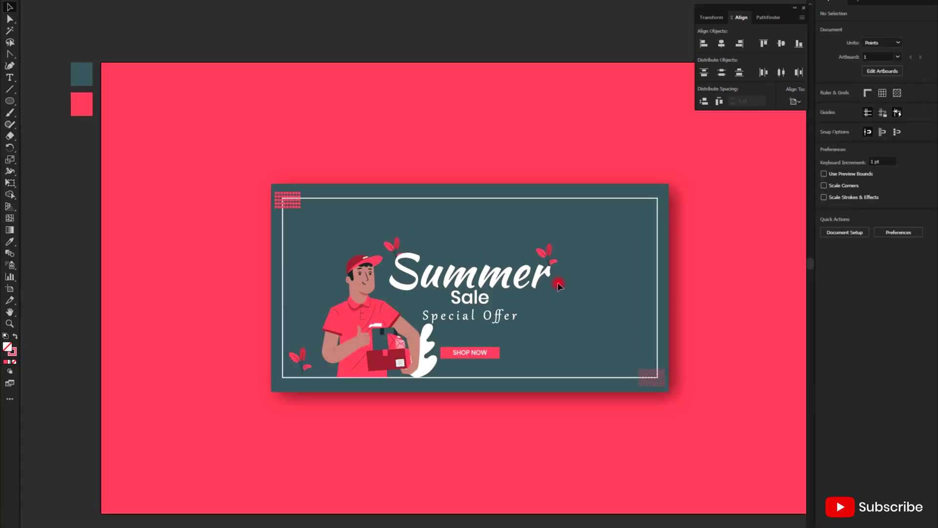
scroll(559, 286, "down", 1)
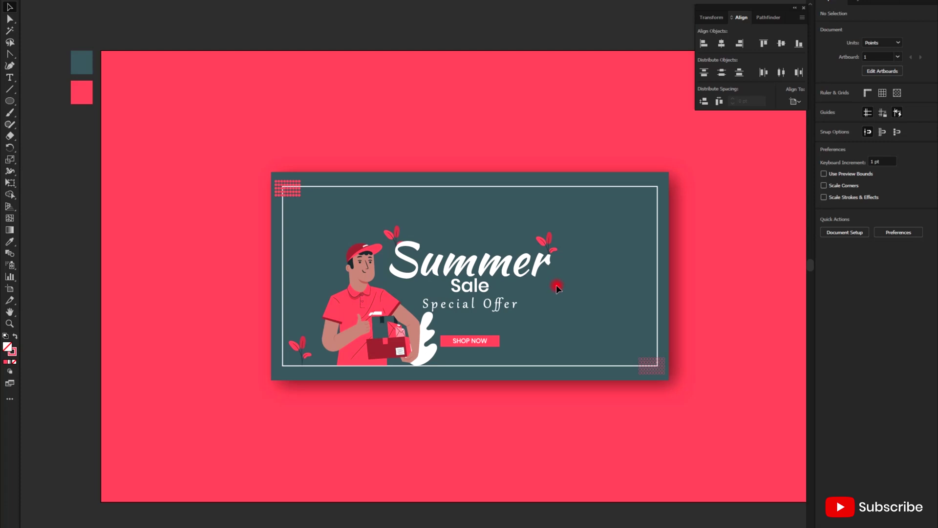
- Create a three-sided polygon with a 10 pt radius on the empty teal area beyond "Special Offer"
key("l")
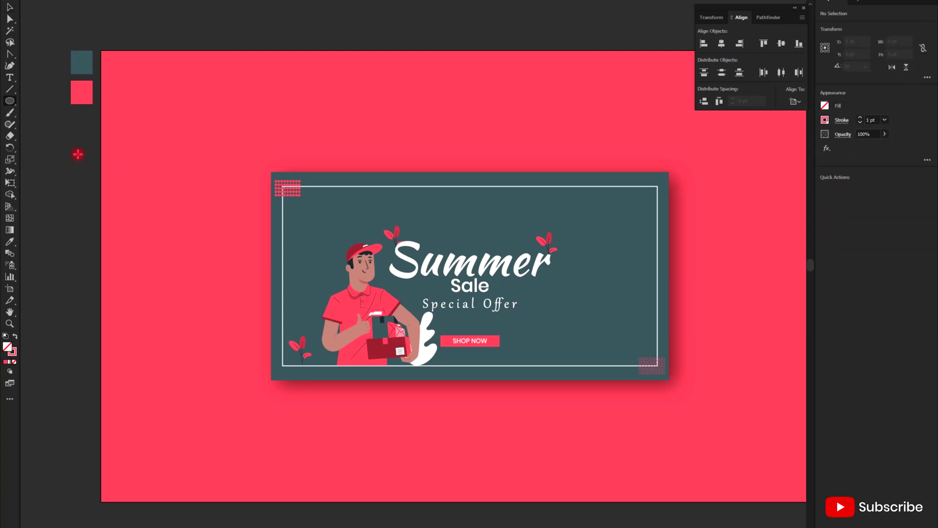
left_click_drag(16, 106, 105, 136)
scroll(563, 320, "up", 2, "alt")
left_click(552, 319)
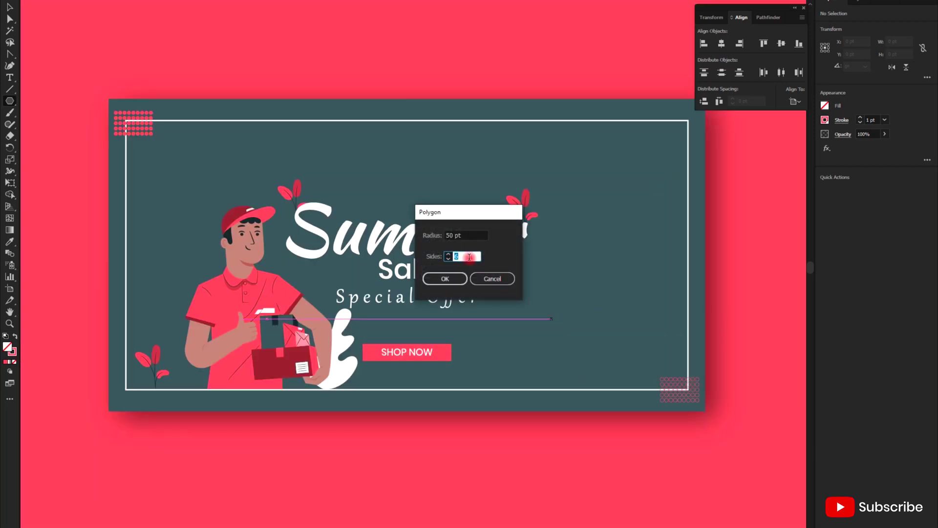
left_click(466, 236)
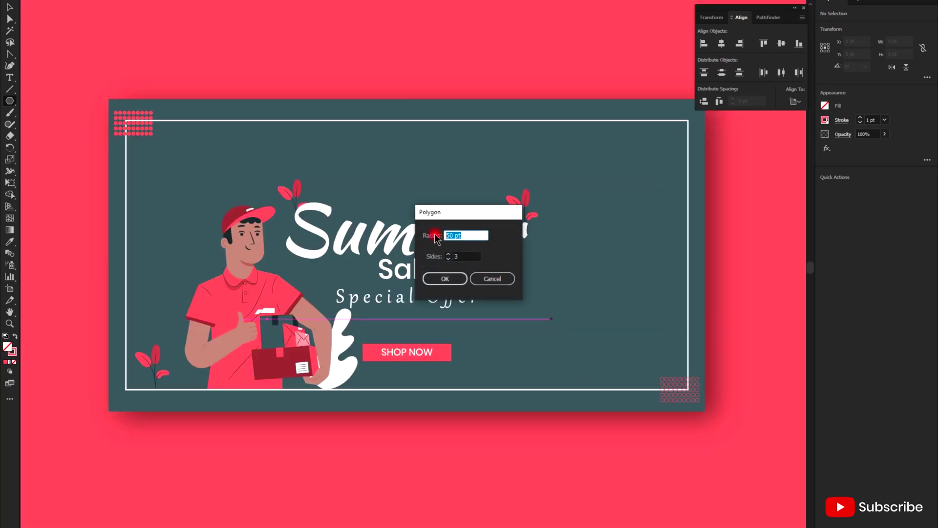
type("10")
key("Return")
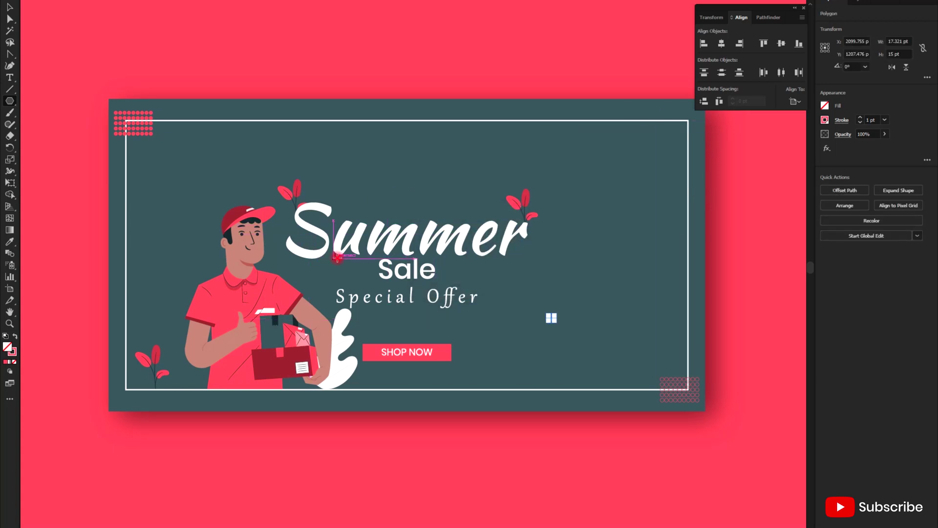
- Rotate the triangle to 270° so it points right and duplicate it slightly to the right and about 135 pt higher
key("v")
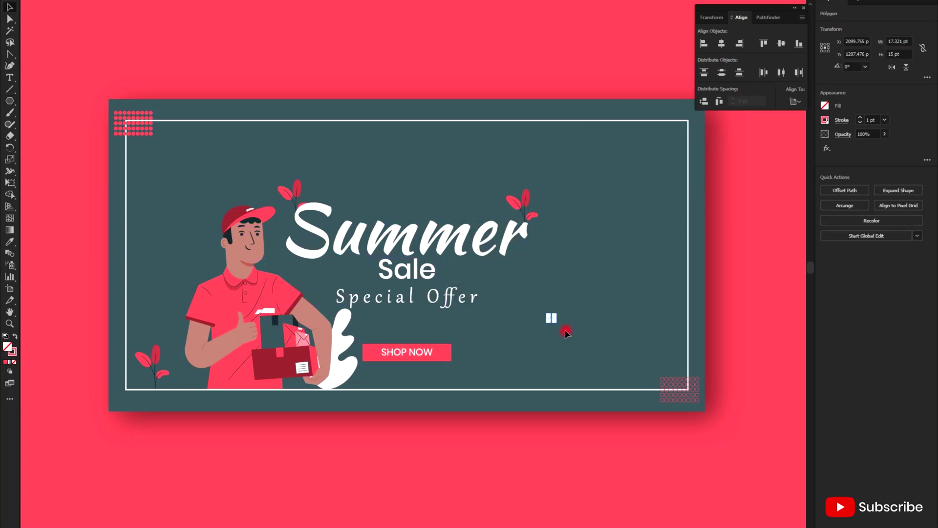
scroll(561, 326, "up", 5)
mouse_move(535, 260)
left_mouse_down()
mouse_move(551, 307)
mouse_move(545, 152)
left_mouse_up()
left_click(538, 310)
scroll(537, 310, "down", 1)
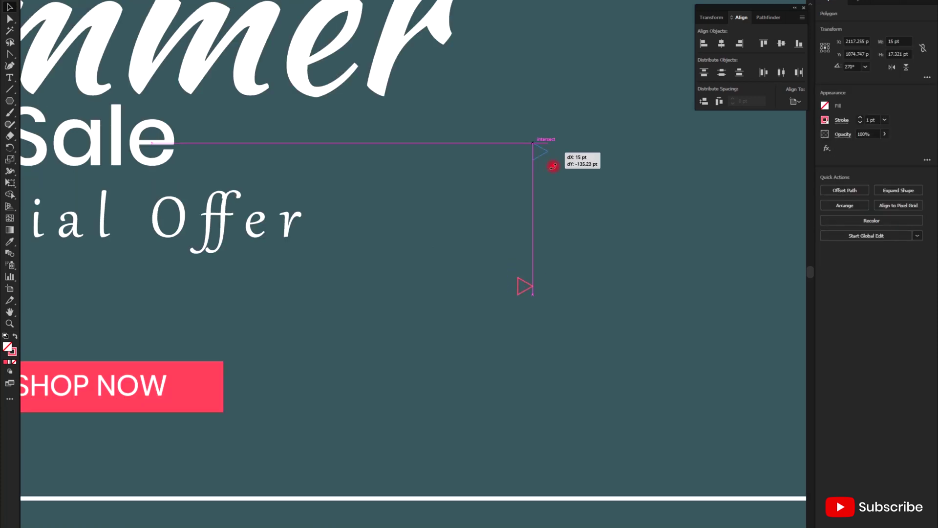
- Make the upper triangle solid red without a stroke and duplicate it to the left of the delivery man's neck
key("shift+x")
left_click(568, 185)
scroll(585, 209, "down", 4)
left_click_drag(573, 193, 338, 194)
- Draw a solid red circle about 29 pt across above and left of the delivery man's cap
key("l")
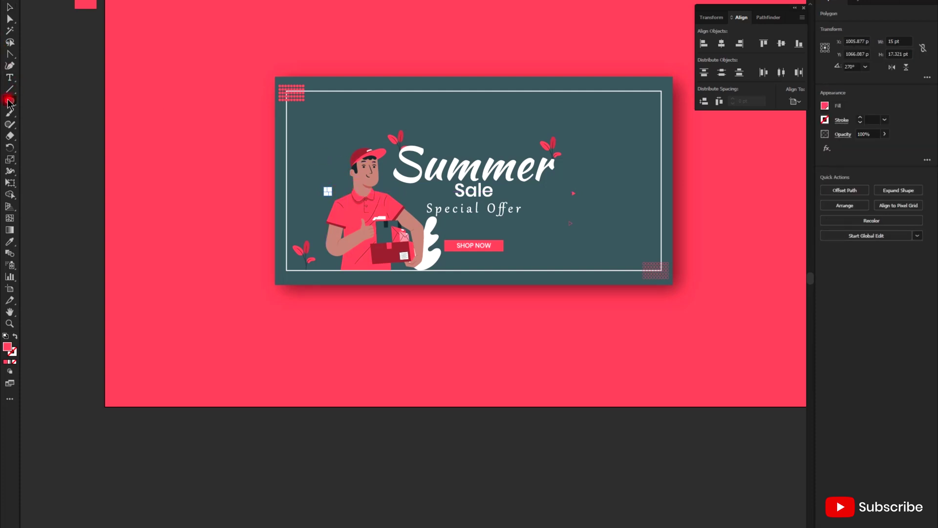
mouse_move(326, 135)
left_mouse_down()
mouse_move(348, 136)
mouse_move(340, 142)
left_mouse_up()
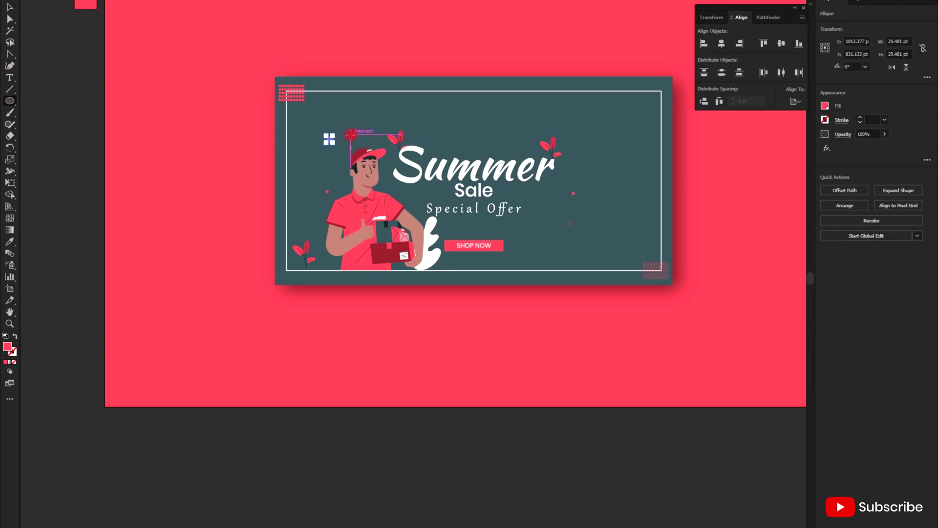
left_click(350, 134)
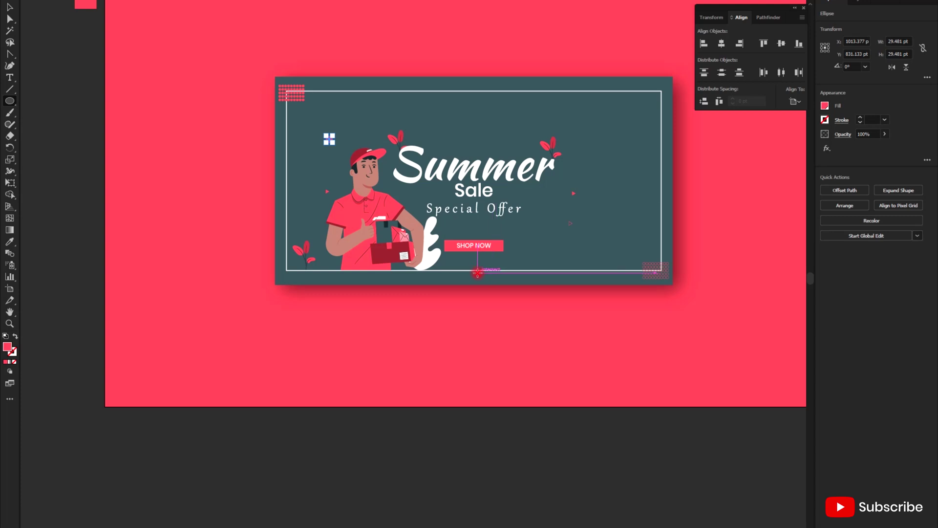
- Duplicate the red circle above the middle of "Summer" and swap its fill and stroke to make it an outline
key("v")
left_click_drag(344, 149, 493, 145)
key("shift+x")
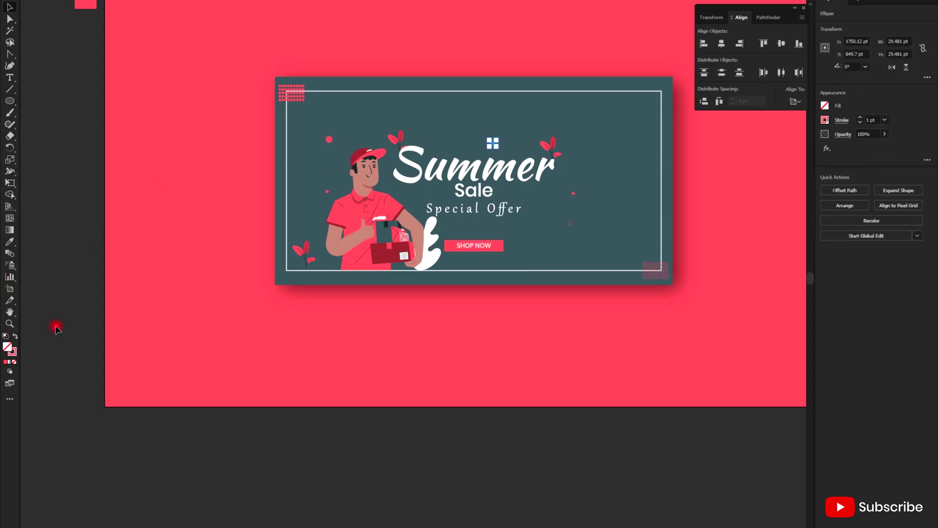
left_click(545, 252)
- Draw an outlined red square about 13 pt wide to the upper right of the solid triangle beyond "Summer"
scroll(582, 223, "up", 1)
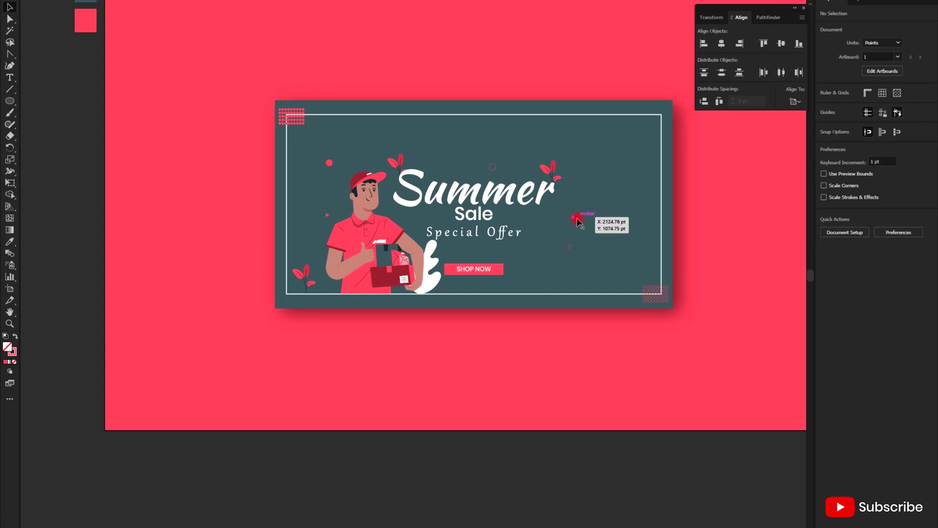
key("m")
left_click_drag(612, 206, 612, 220)
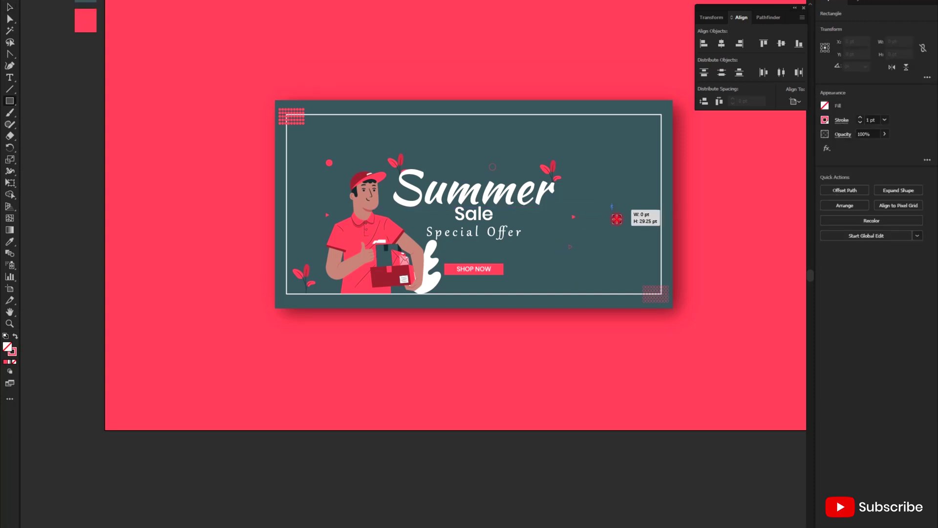
scroll(620, 221, "up", 4)
key("ctrl+z")
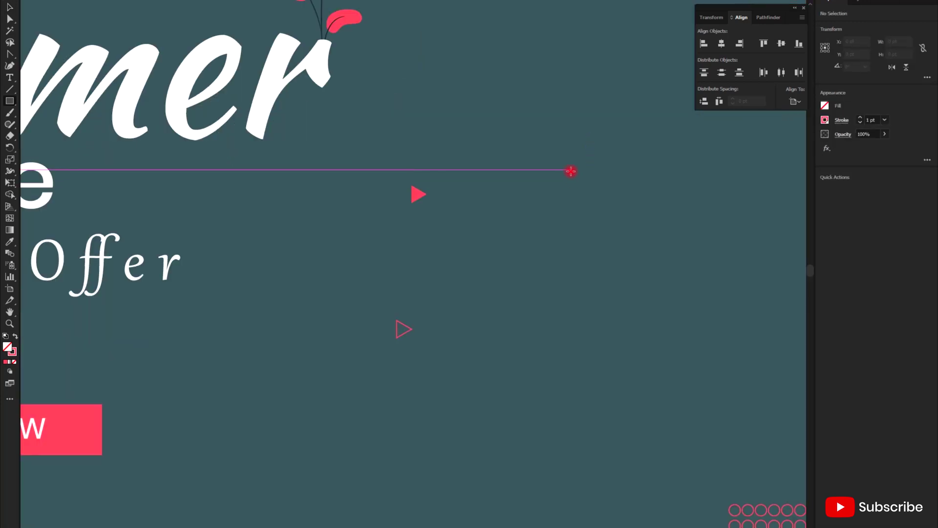
left_click_drag(570, 170, 577, 176)
key("v")
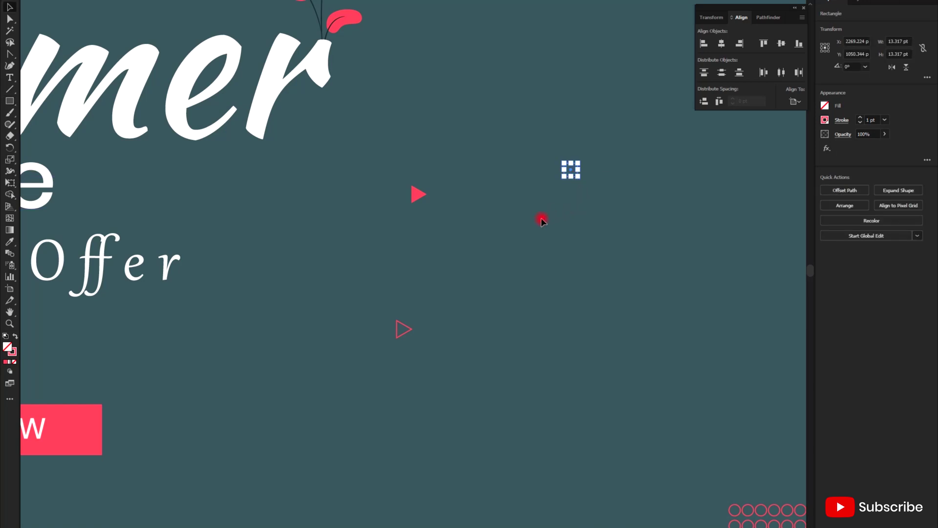
left_click(541, 220)
- Duplicate the square to its lower right, above the outlined dot grid, and make the copy solid red
scroll(548, 215, "down", 1)
left_click_drag(576, 233, 628, 326)
left_click(645, 338)
scroll(650, 342, "down", 1)
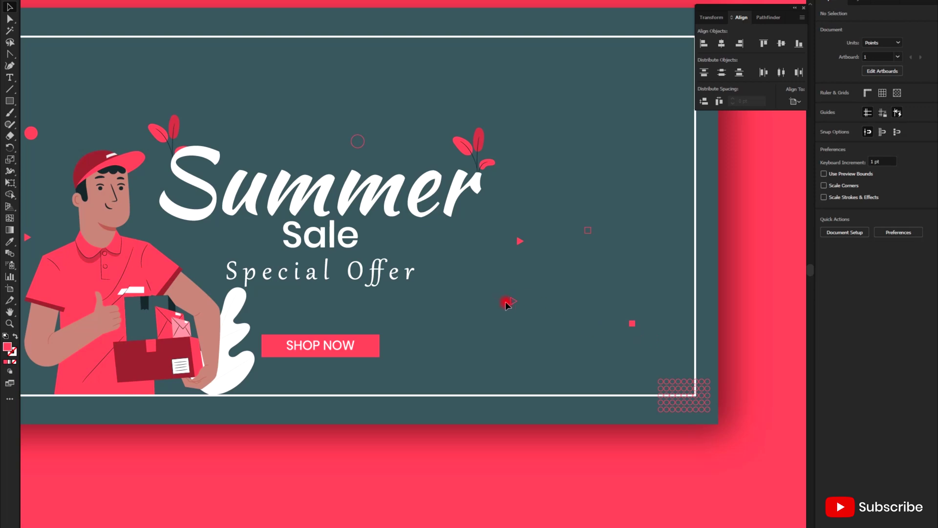
- Duplicate the outlined triangle high above "Summer" and place a solid red copy of the circle left of "Sale"
left_click_drag(512, 304, 252, 72)
left_click_drag(362, 149, 245, 244)
left_click(398, 250)
scroll(398, 251, "down", 2)
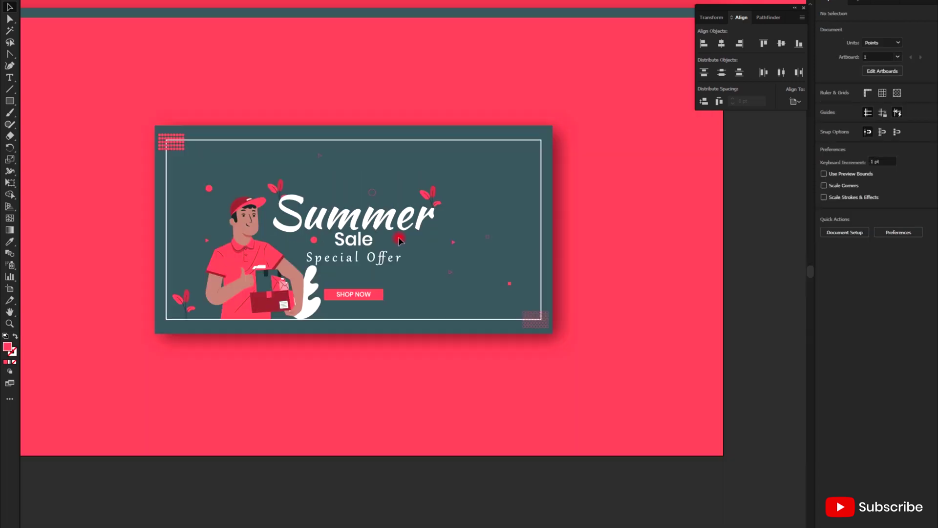
- Add copies near the frame's left side: a solid circle by the dot grid, a solid triangle and an outlined circle
left_click_drag(213, 179, 179, 207)
left_click(205, 228)
left_click(184, 262)
key("shift+x")
left_click(202, 230)
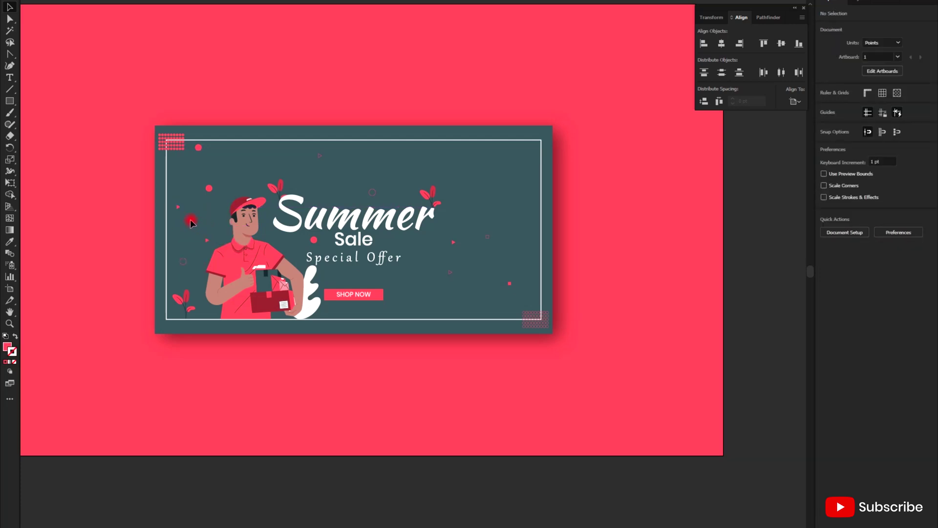
- Align the "Special Offer" lettering to the horizontal center
scroll(428, 268, "up", 2)
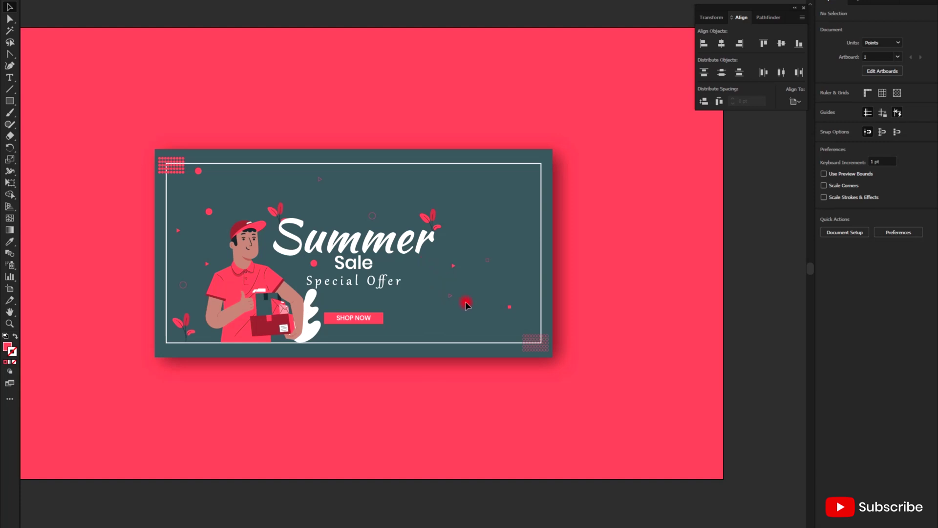
scroll(361, 315, "up", 1)
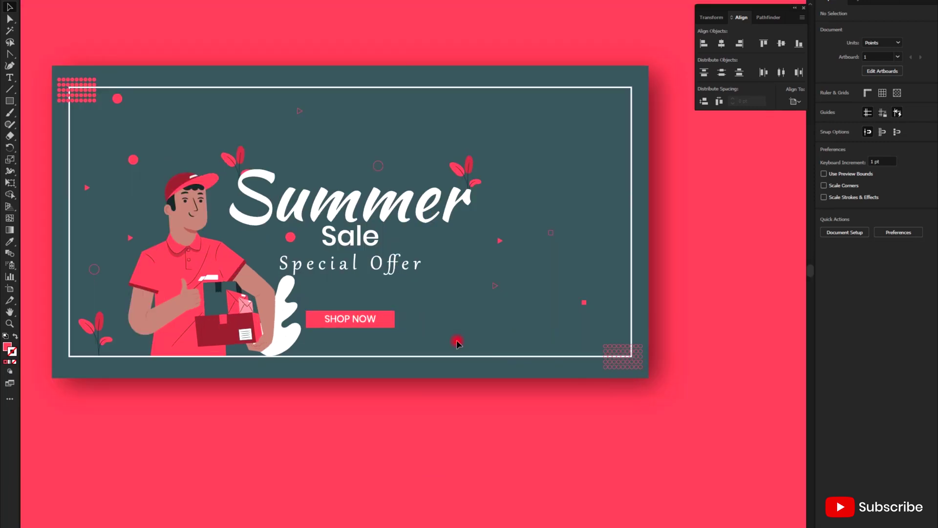
scroll(457, 344, "up", 1)
left_click(357, 287)
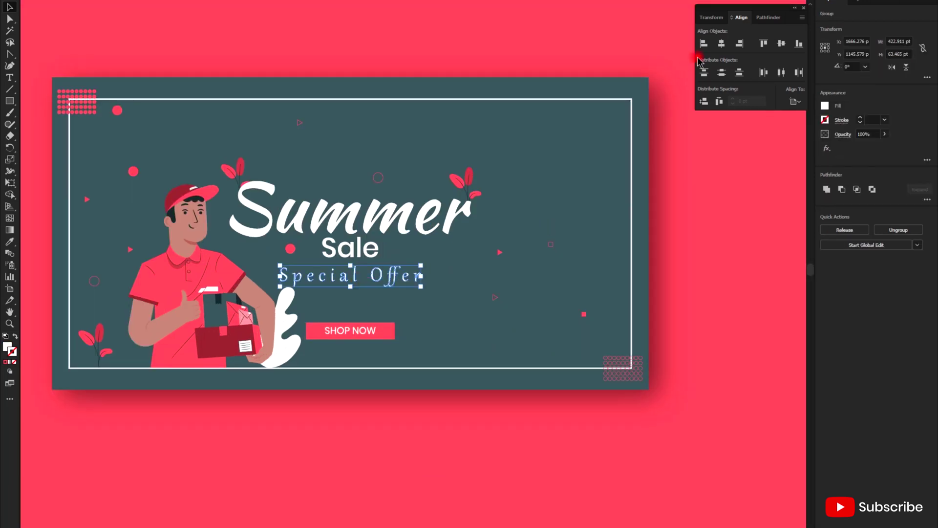
left_click(724, 43)
left_click(567, 184)
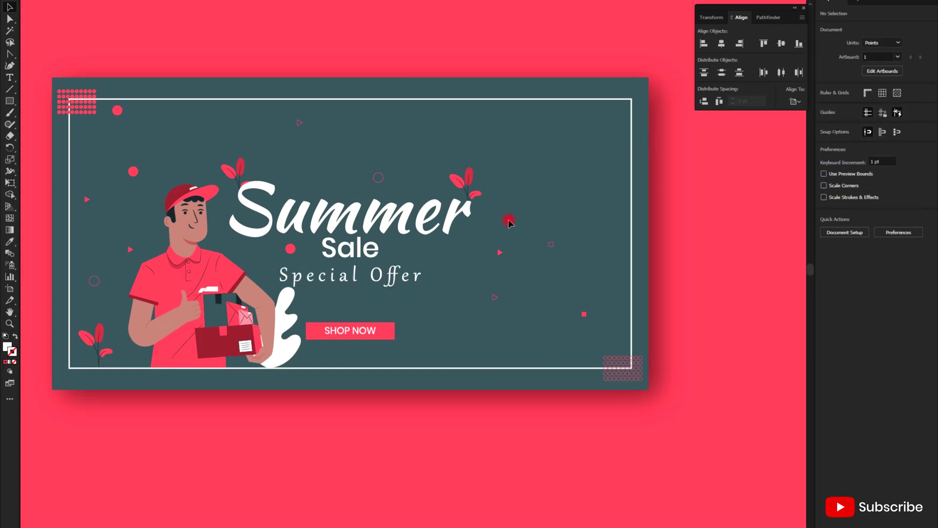
scroll(509, 220, "down", 1)
scroll(507, 221, "up", 1)
left_click(473, 250)
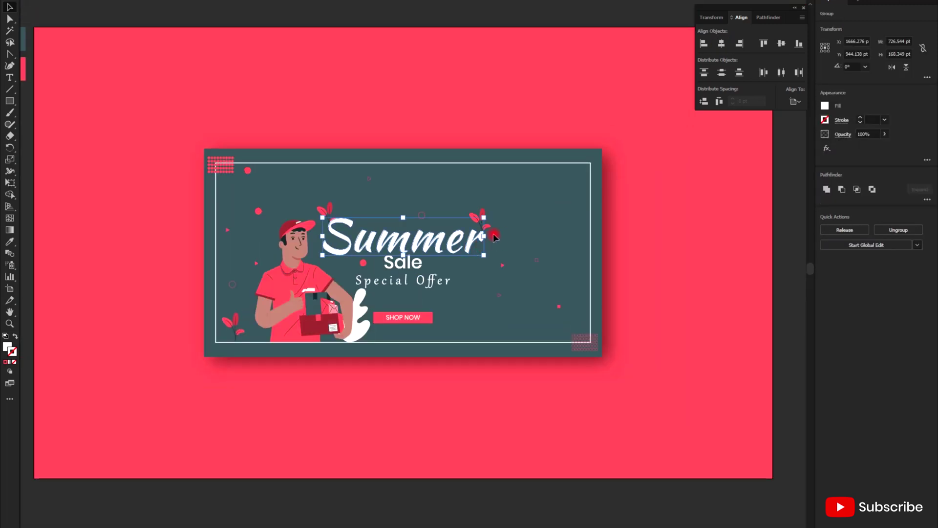
left_click(555, 233)
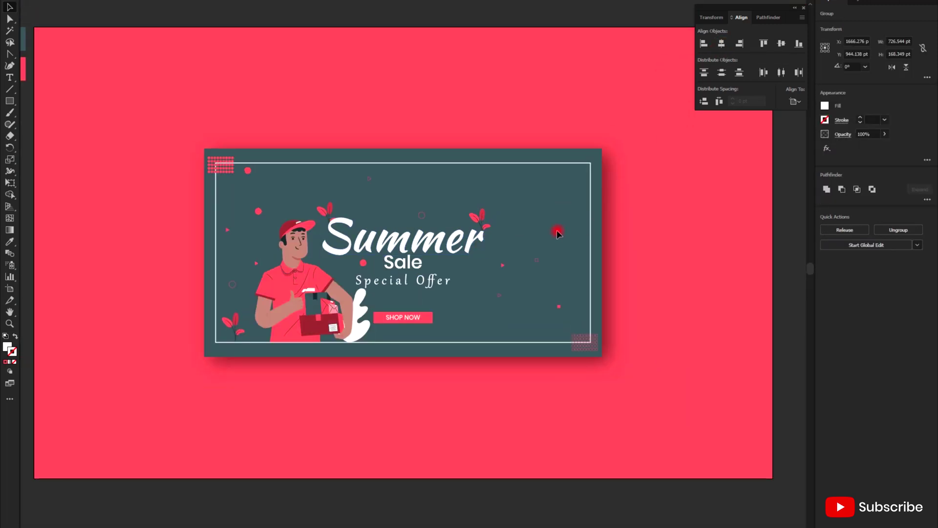
scroll(544, 248, "down", 1)
scroll(535, 279, "up", 2)
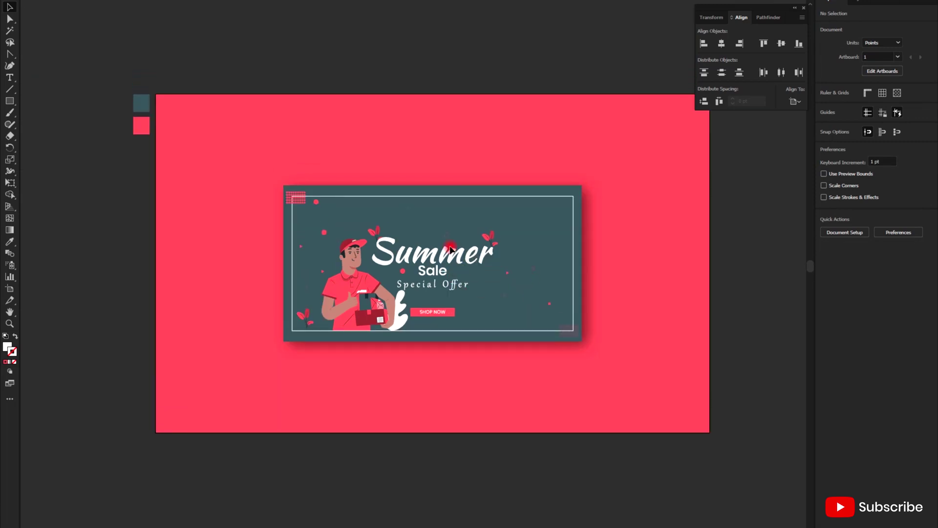
- Set the stroke of all the outlined circles, triangles and the square to 2 pt
scroll(446, 229, "up", 2)
left_click(449, 222)
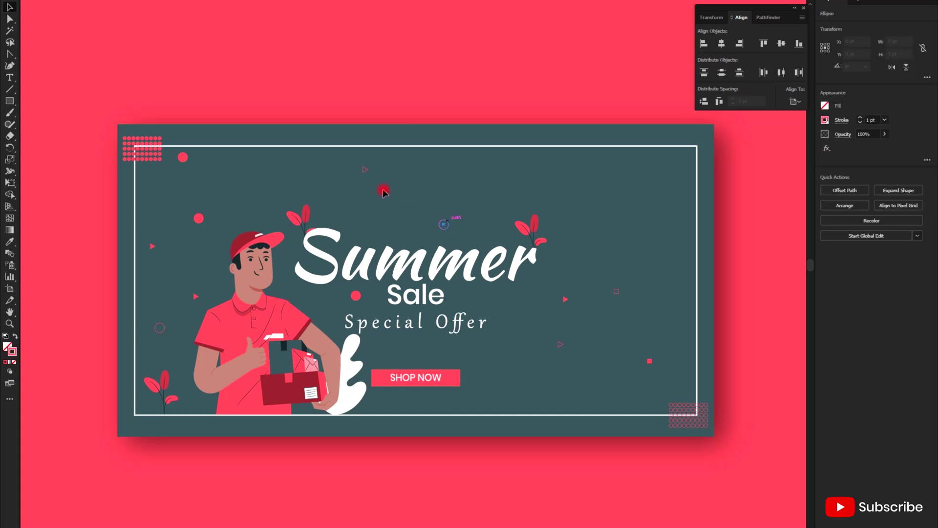
left_click_drag(562, 345, 562, 345)
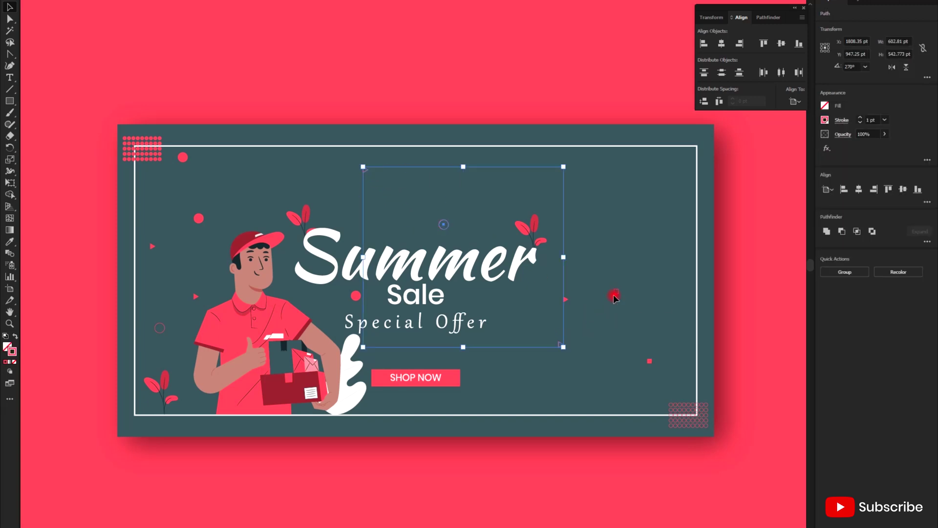
left_click(617, 291, "shift")
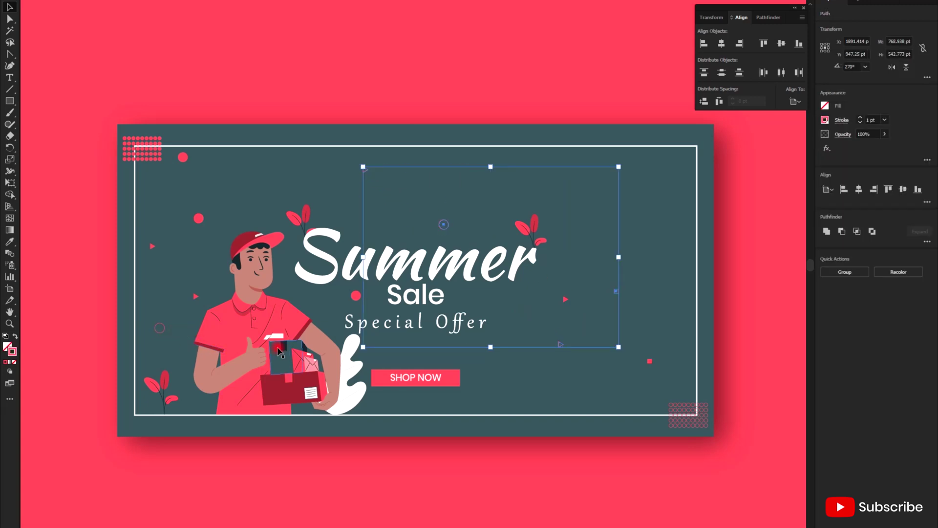
left_click(163, 332, "shift")
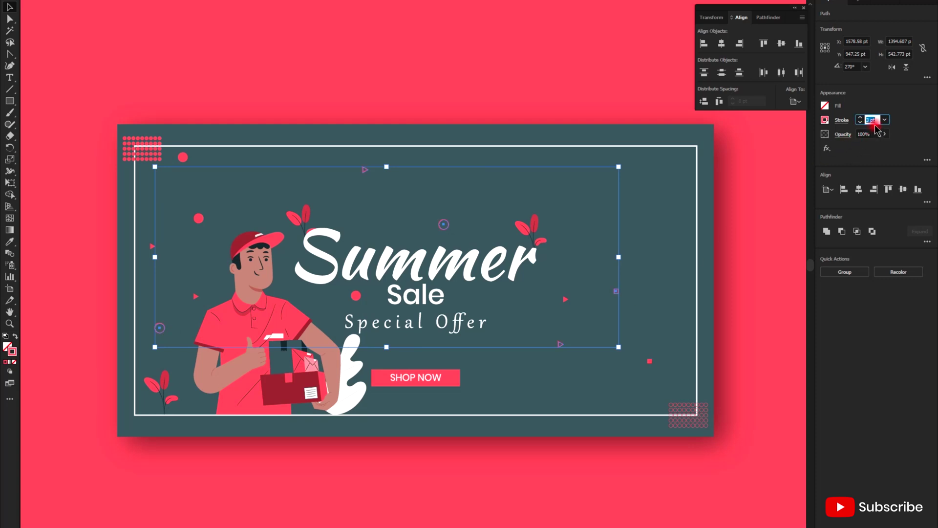
left_click(650, 325)
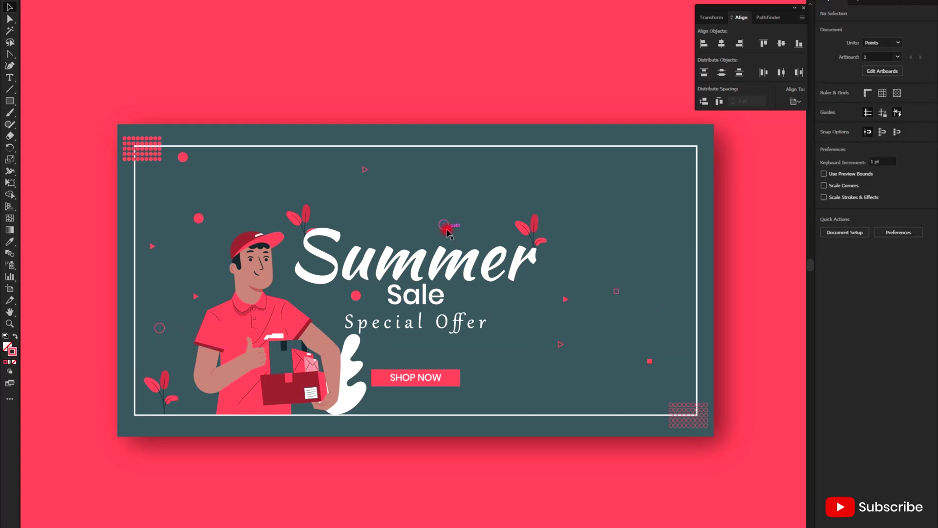
- Shrink the outlined circle above "Summer" slightly
scroll(445, 229, "up", 5)
left_click_drag(473, 236, 462, 225)
left_click(521, 259)
scroll(521, 259, "down", 3)
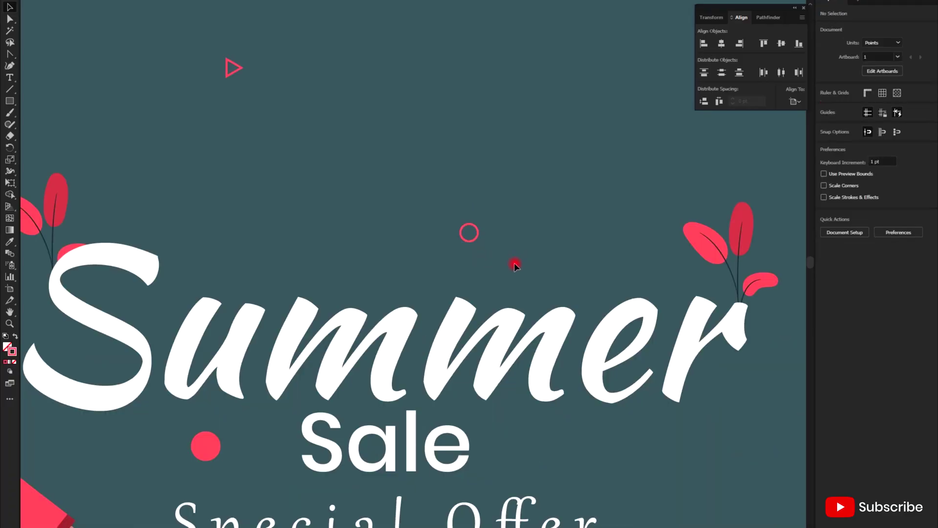
scroll(424, 283, "down", 4)
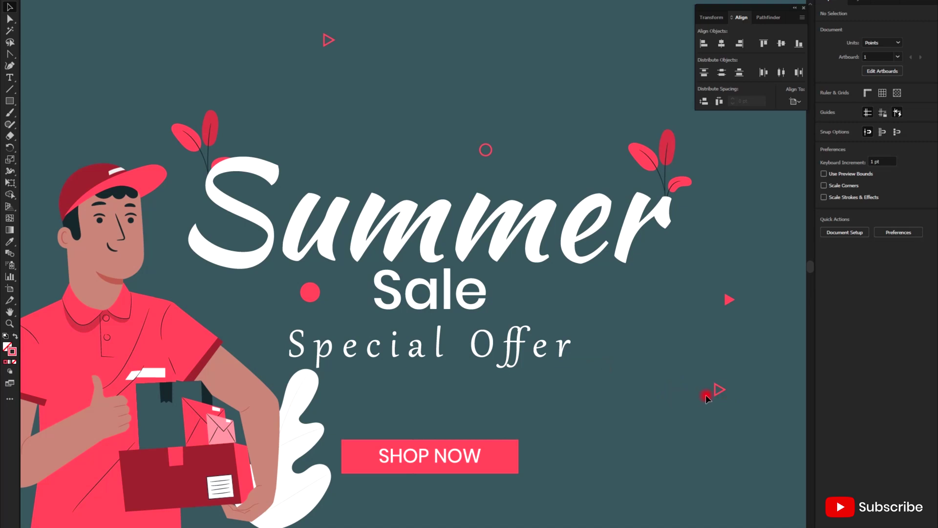
scroll(707, 399, "down", 3)
- Slightly shrink the solid circle beside the dot grid, and move the other left-side solid circle above the man's cap at a much smaller size
left_click(300, 381)
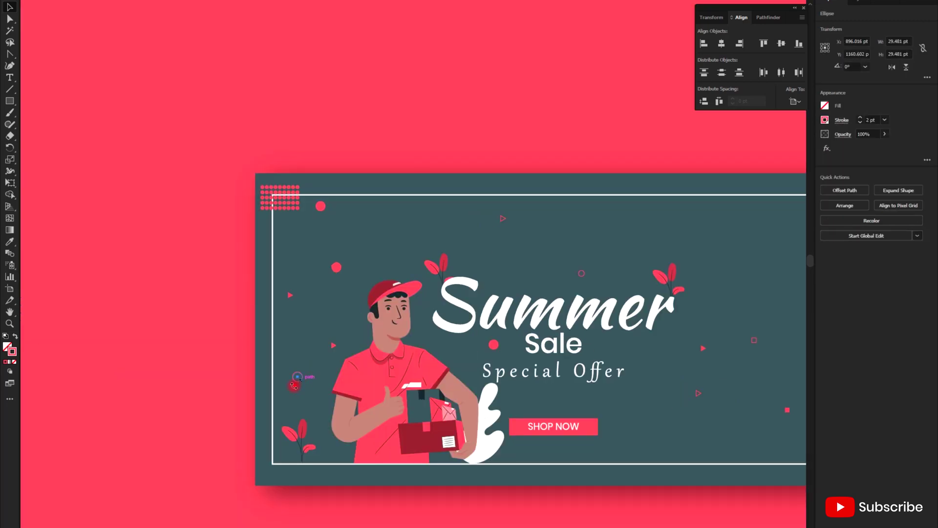
scroll(300, 381, "up", 3)
scroll(326, 374, "up", 5)
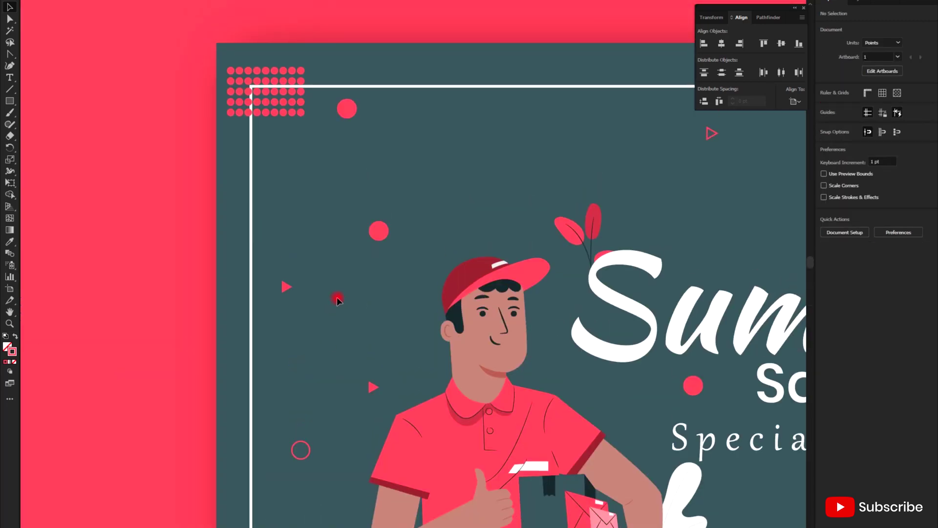
left_click(356, 178)
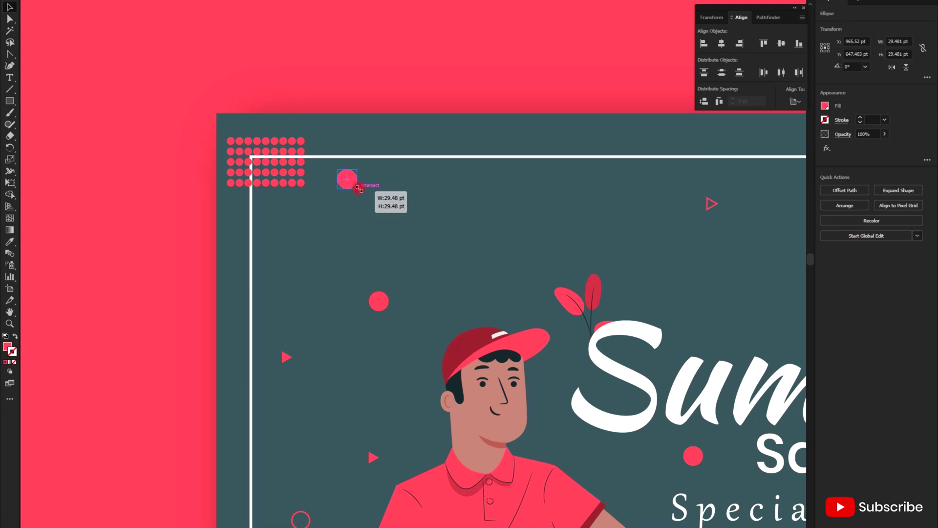
left_click(375, 201)
left_click_drag(385, 304, 470, 297)
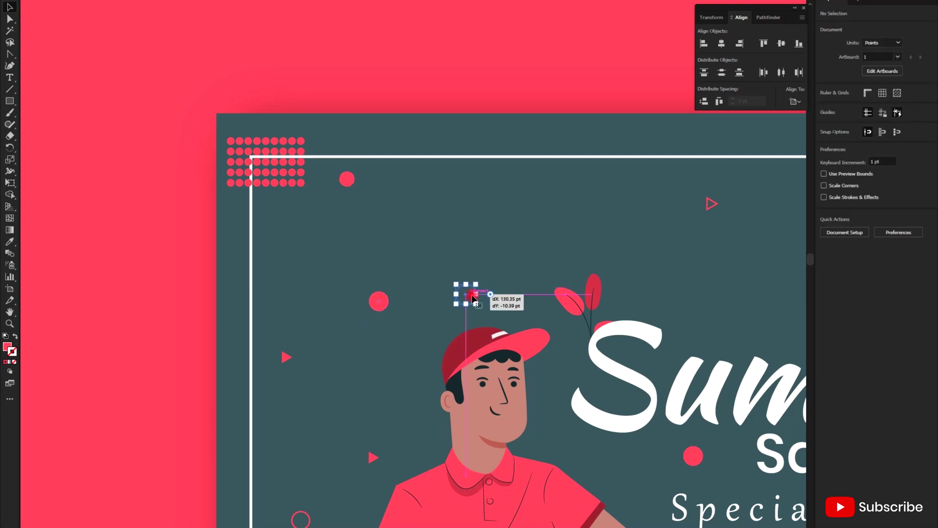
left_click(493, 297)
scroll(437, 310, "down", 2)
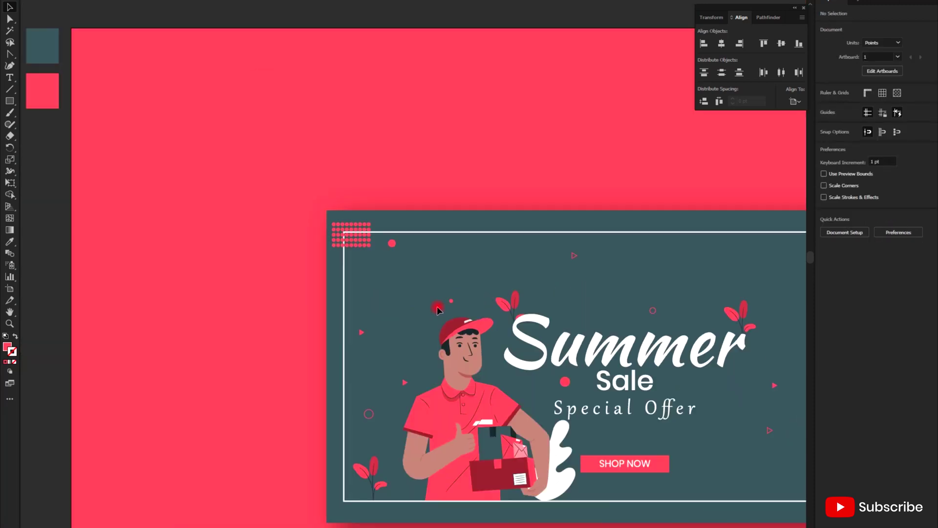
scroll(392, 319, "down", 1)
- Shrink the solid red circle beside "Sale" slightly
left_click(567, 371)
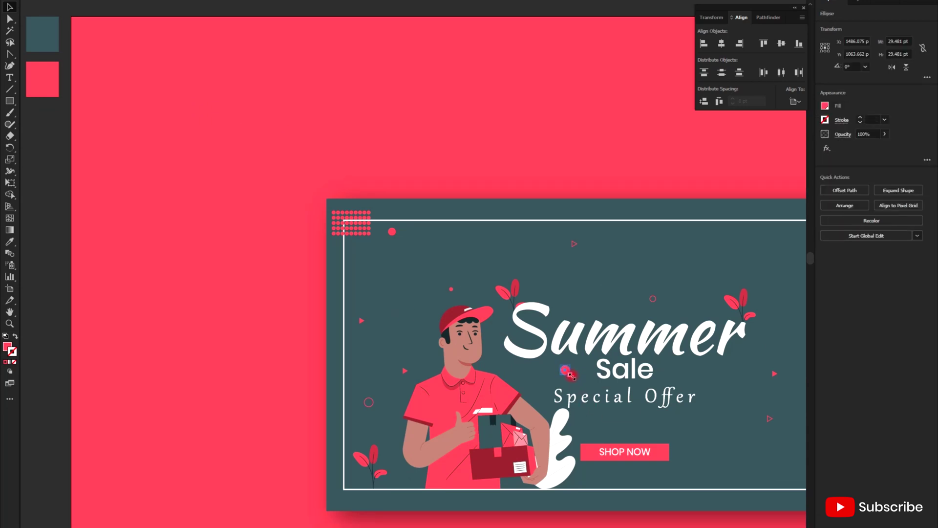
left_click_drag(571, 376, 572, 376)
left_click(496, 390)
scroll(497, 390, "down", 2)
scroll(581, 400, "up", 1)
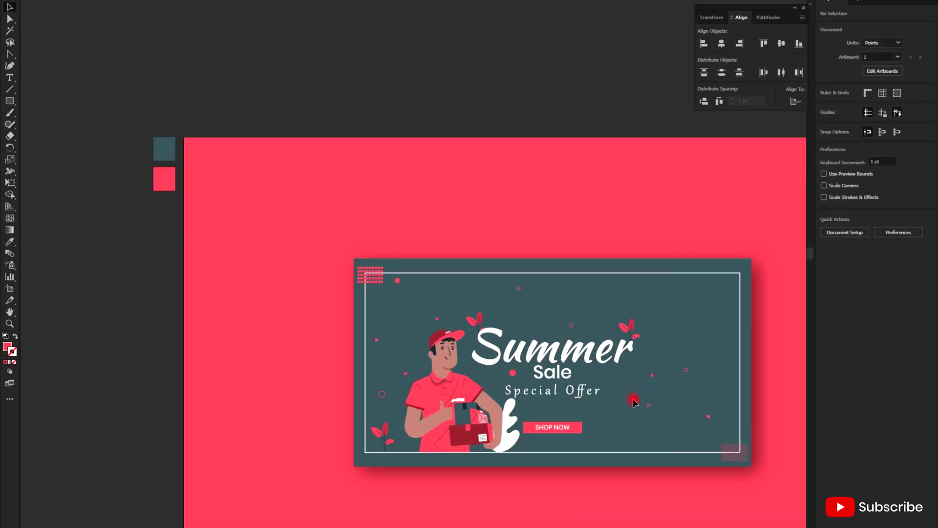
- Move the lower outlined triangle just below the SHOP NOW button, and copy the small outlined circle to the card's lower right area
scroll(638, 401, "up", 1)
left_click_drag(656, 410, 672, 437)
key("Delete")
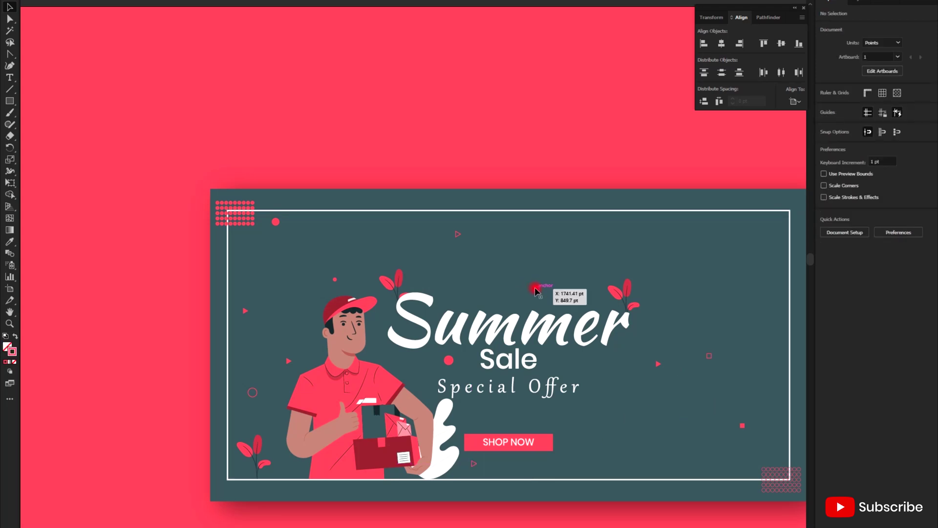
left_click_drag(537, 288, 661, 443)
left_click(699, 381)
scroll(654, 366, "up", 1)
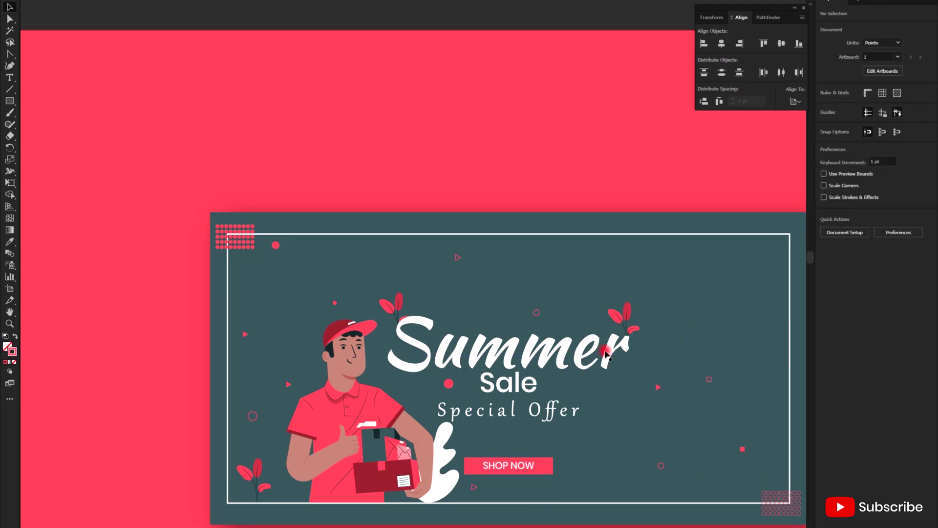
- Place an enlarged, rotated copy of the leaf sprig over the card's upper right corner, with its leaves hanging downward
scroll(459, 375, "down", 1)
left_click_drag(578, 332, 755, 329)
left_click(664, 303)
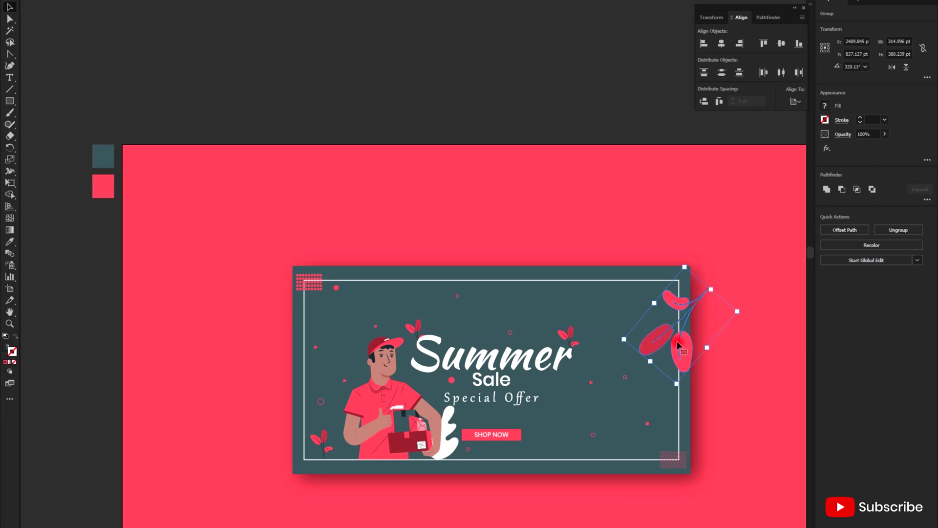
left_click_drag(682, 346, 704, 308)
left_click(740, 309)
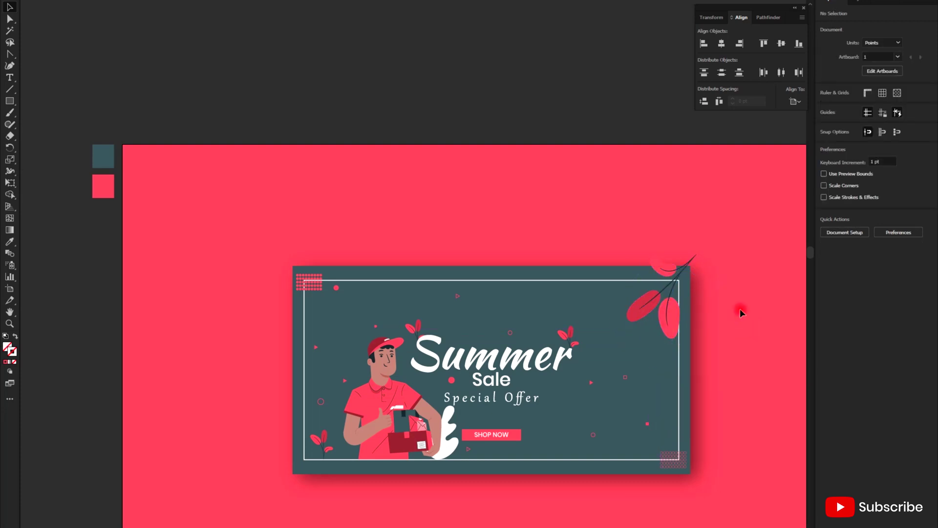
- Copy the large leaf sprig to the card's lower right, rotate it upright and place it beside the outlined dot grid
scroll(717, 303, "up", 1)
scroll(716, 306, "down", 3)
left_click_drag(670, 232, 583, 373)
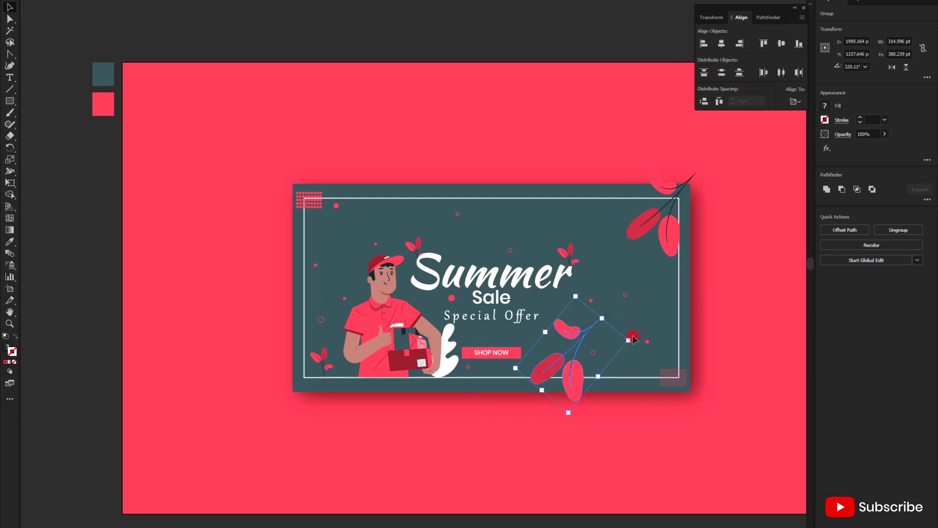
left_click_drag(629, 339, 528, 430)
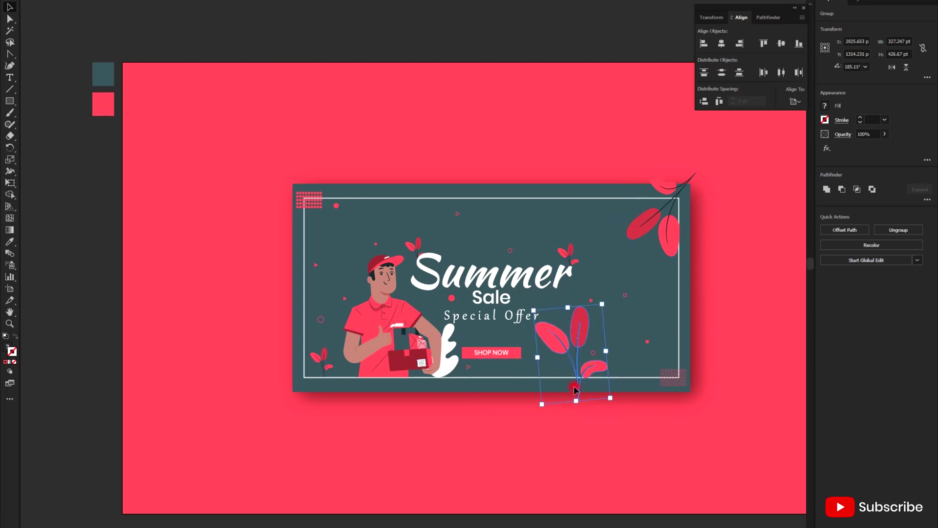
left_click_drag(585, 365, 638, 376)
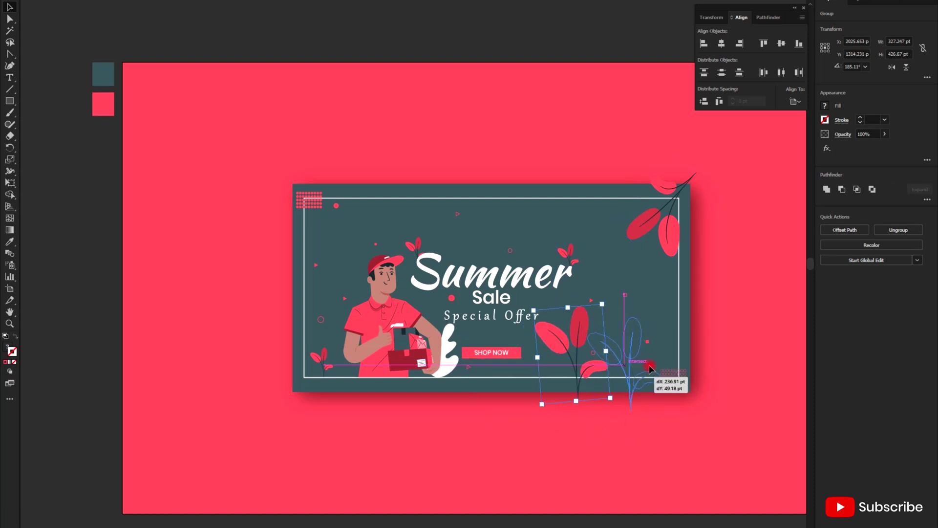
left_click(687, 336)
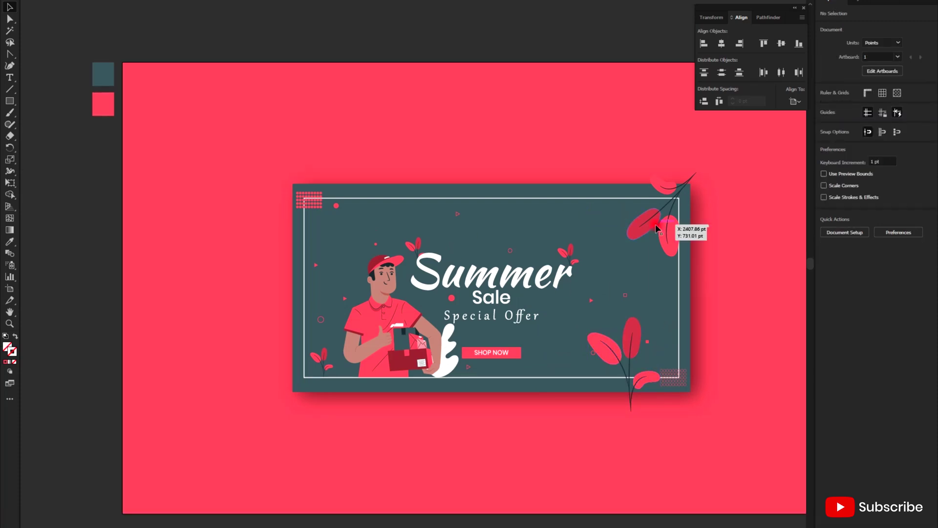
- Add another large leaf sprig at the card's upper left beside the dot grid, rotated so its leaves point inward
left_click_drag(658, 227, 196, 258)
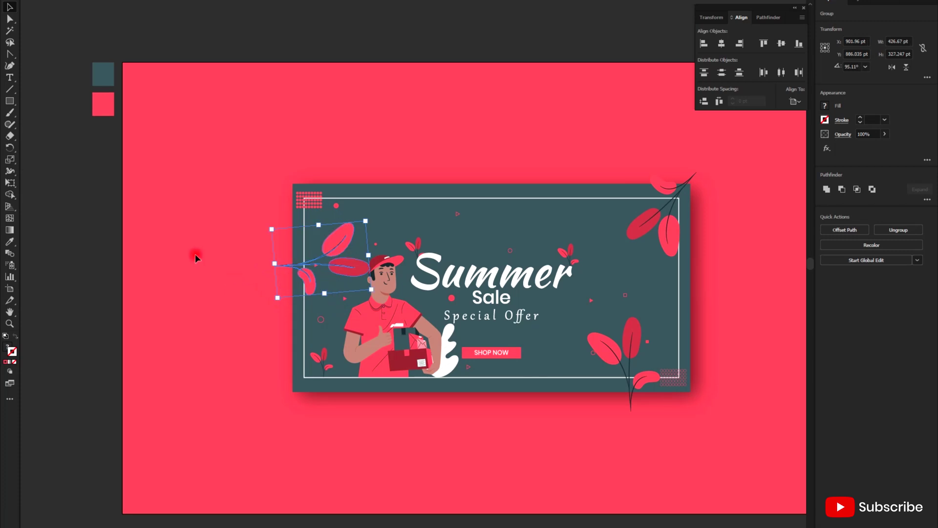
left_click(195, 258)
left_click_drag(333, 273, 344, 195)
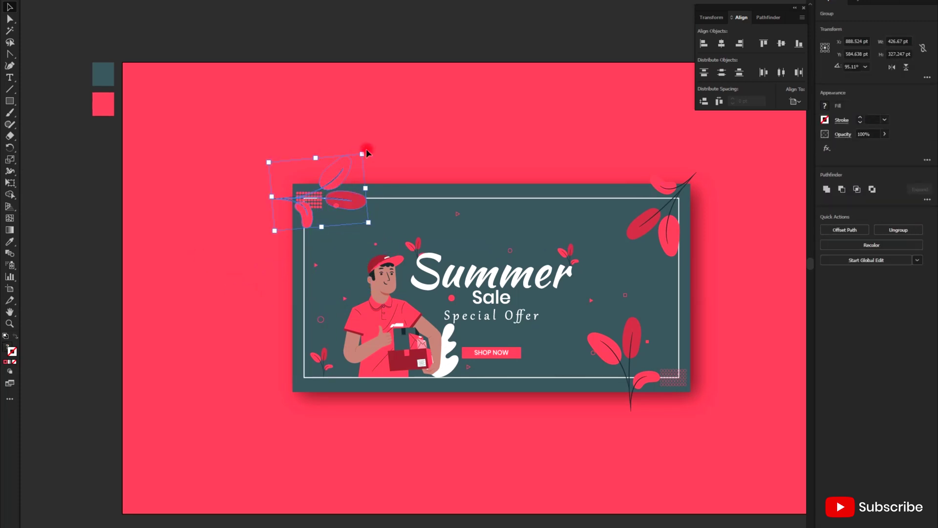
left_click_drag(367, 153, 413, 202)
left_click(432, 137)
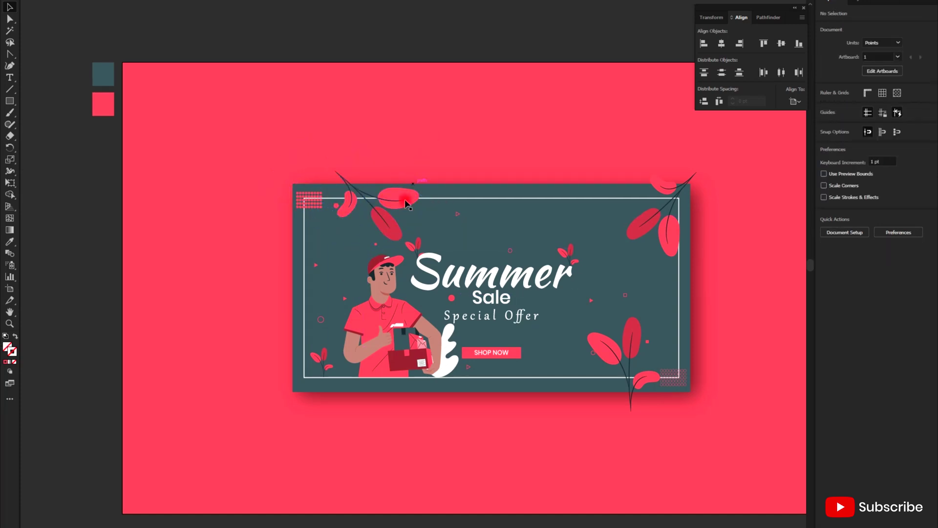
- Thicken the stroke of the outlined dot grid at the card's lower right corner
scroll(405, 203, "down", 1)
scroll(596, 323, "down", 1)
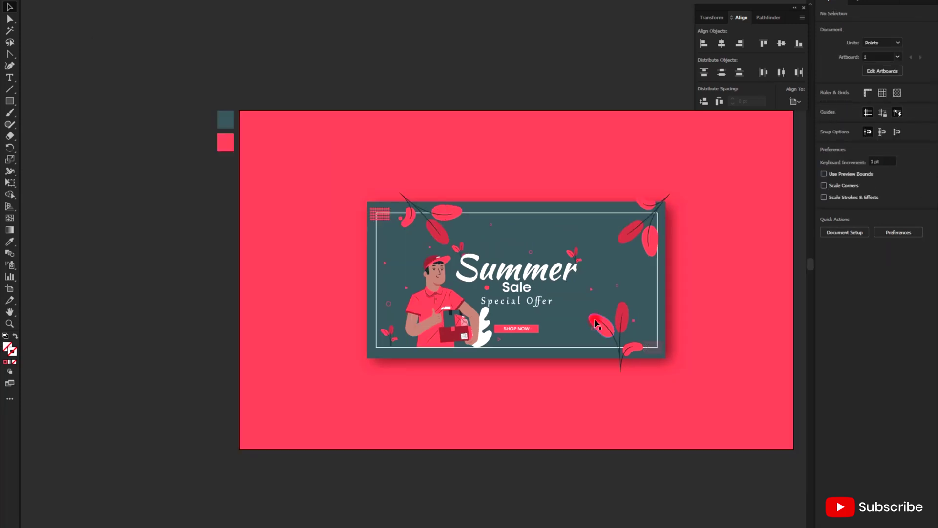
scroll(595, 323, "up", 1)
scroll(582, 265, "down", 1)
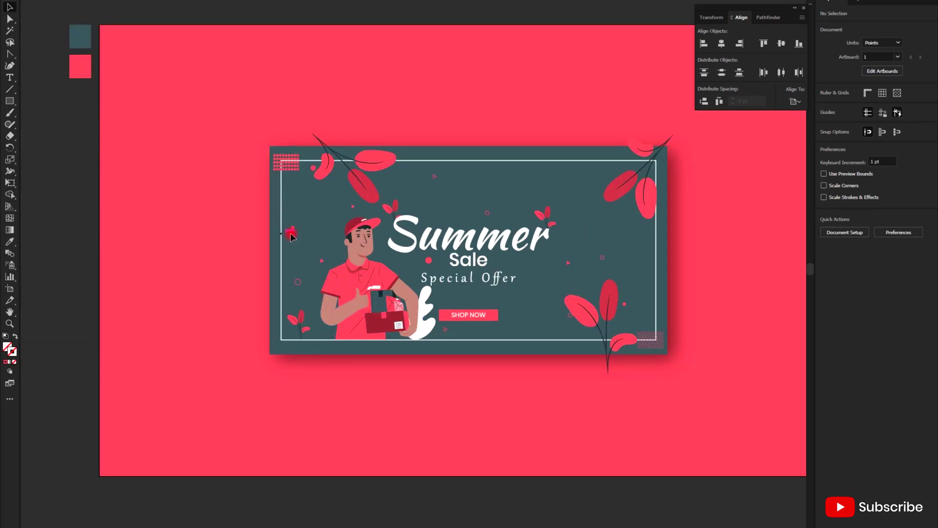
scroll(484, 324, "up", 1)
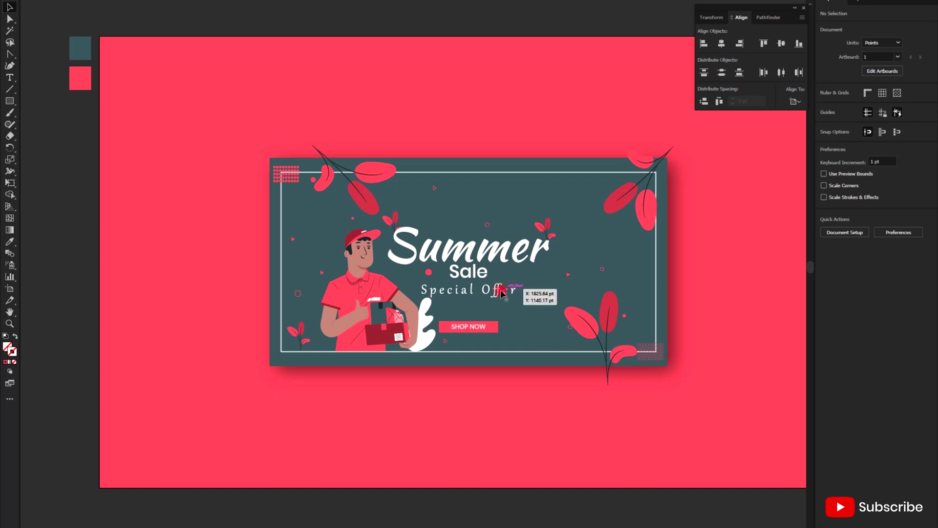
scroll(500, 290, "down", 1)
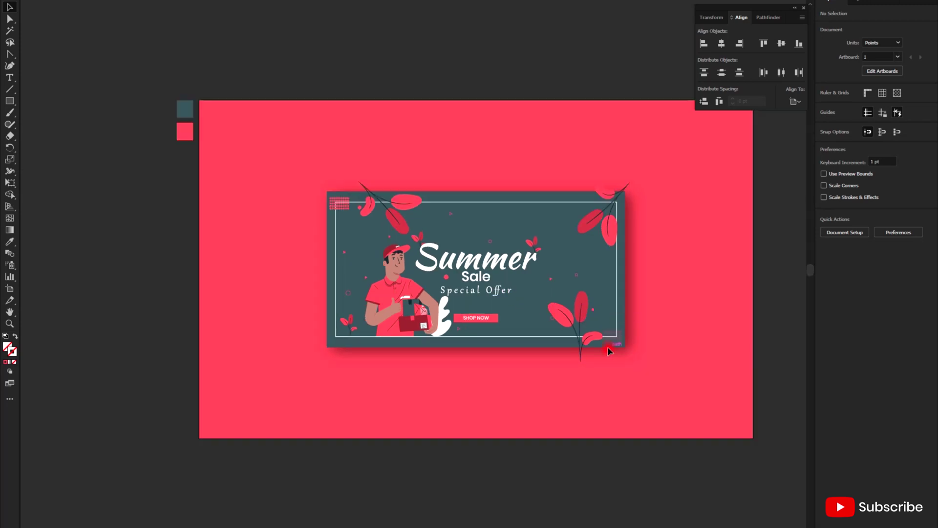
scroll(608, 347, "up", 3)
left_click(626, 333)
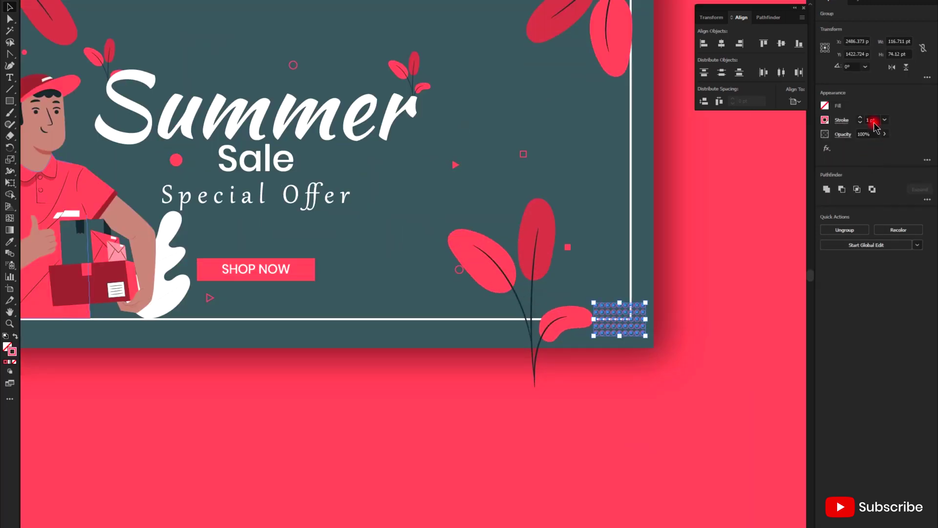
double_click(874, 121)
left_click(697, 244)
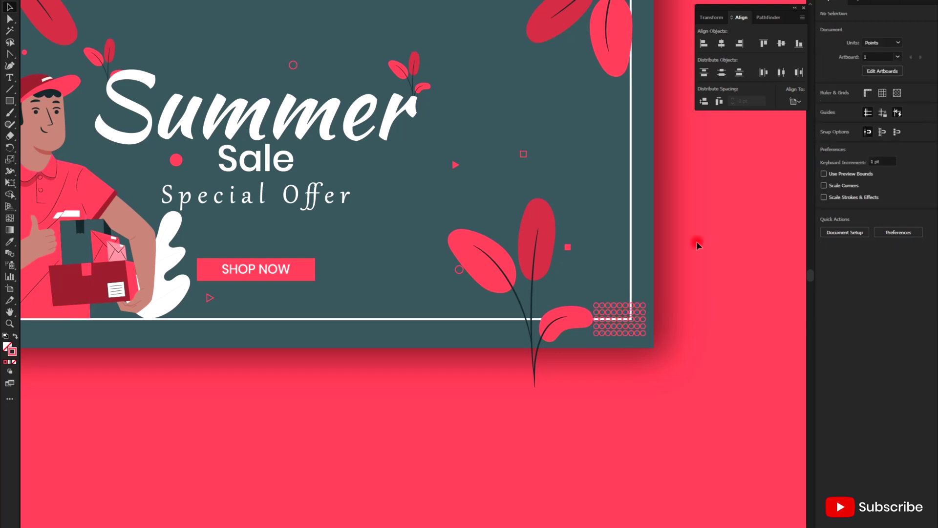
- Unlock all locked objects, including the background, card and white frame, and clear the selection
left_click(651, 261)
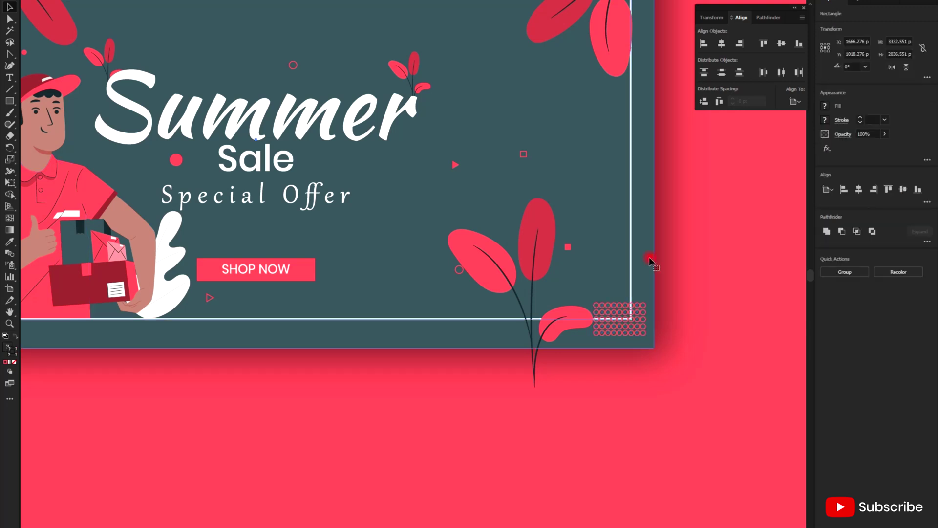
right_click(629, 285)
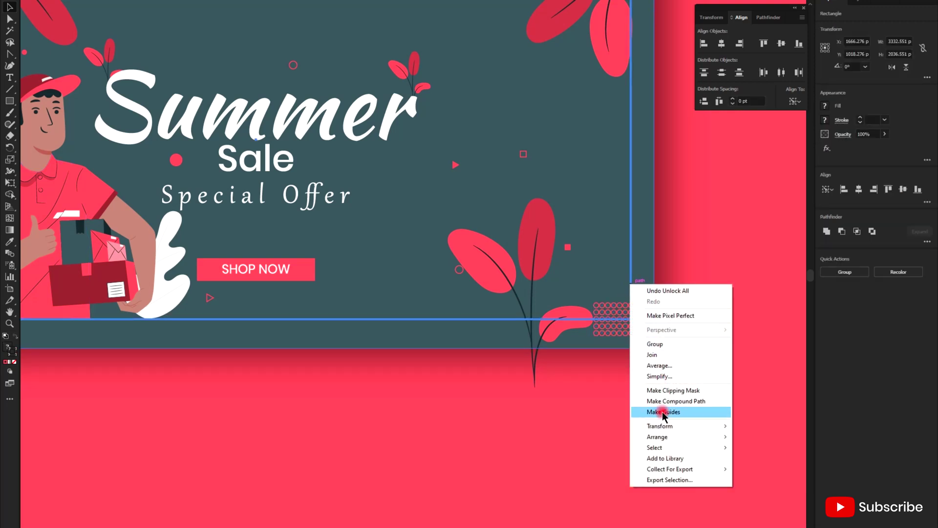
mouse_move(704, 432)
left_click(764, 430)
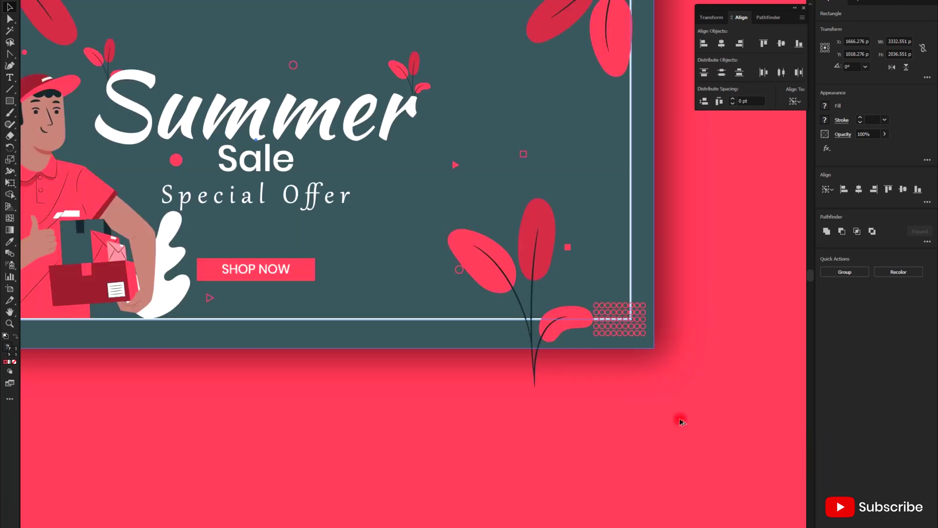
scroll(642, 419, "down", 2)
scroll(377, 379, "down", 2)
left_click(153, 234)
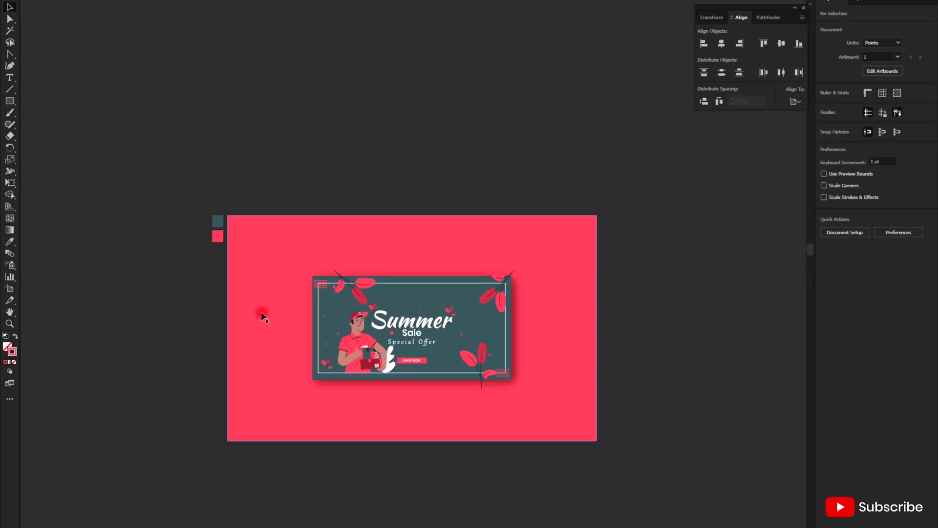
- Lock the pink background rectangle and bring the card's white frame to the front of the artwork
left_click(284, 321)
key("ctrl+2")
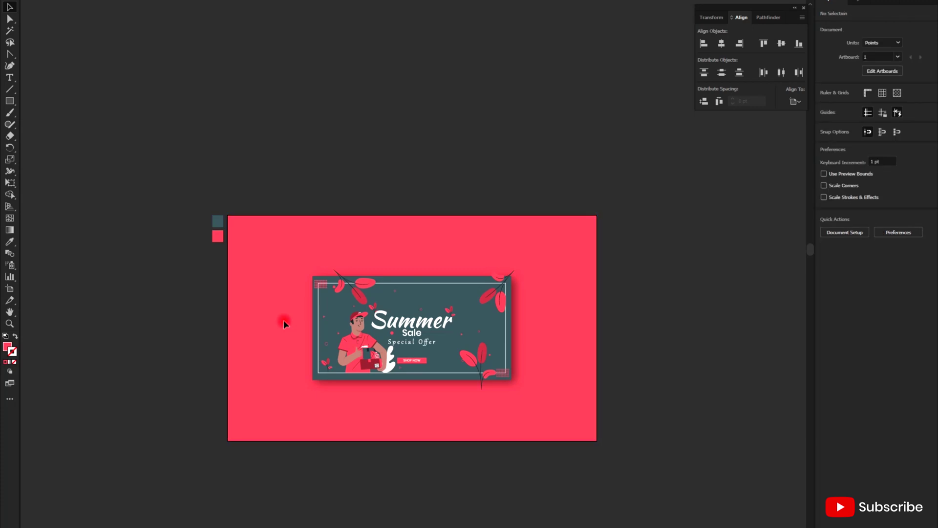
left_click(406, 374)
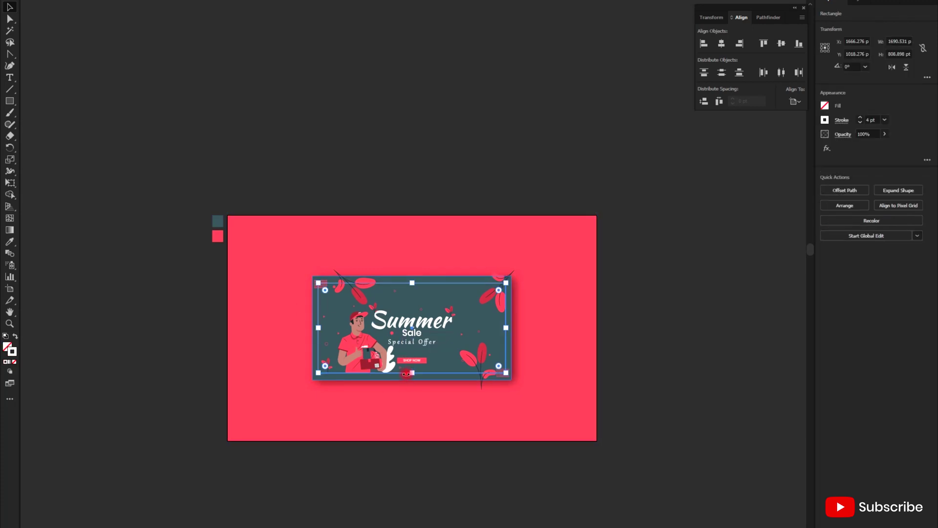
scroll(407, 374, "up", 2)
right_click(409, 375)
left_click(398, 414)
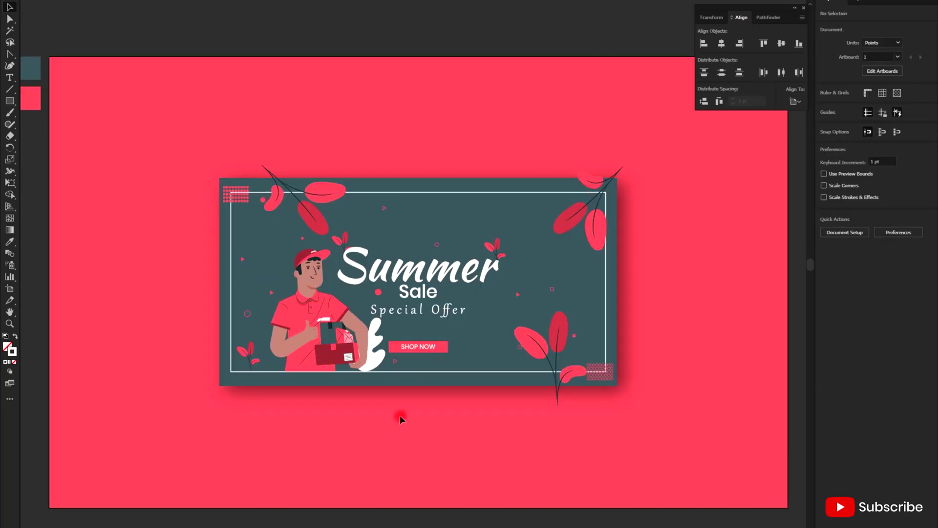
right_click(420, 372)
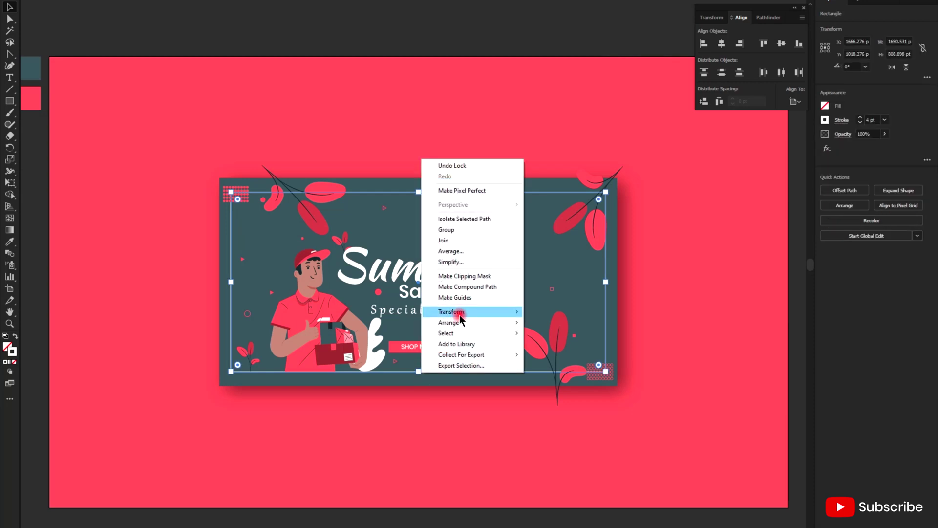
mouse_move(494, 321)
left_click(547, 323)
left_click(614, 409)
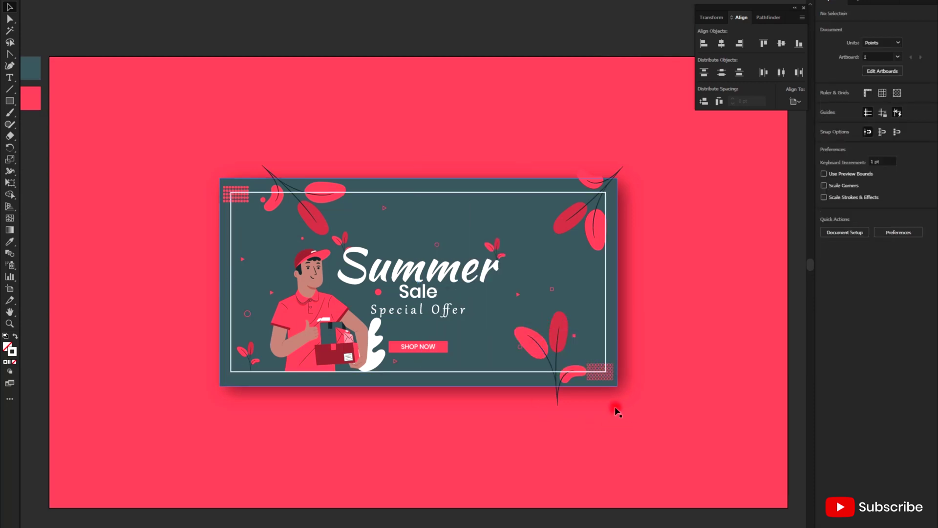
- Draw a rectangle about 1794 by 939 pt exactly covering the teal card and give it a white fill without stroke
scroll(567, 407, "down", 1)
scroll(566, 407, "up", 1)
key("m")
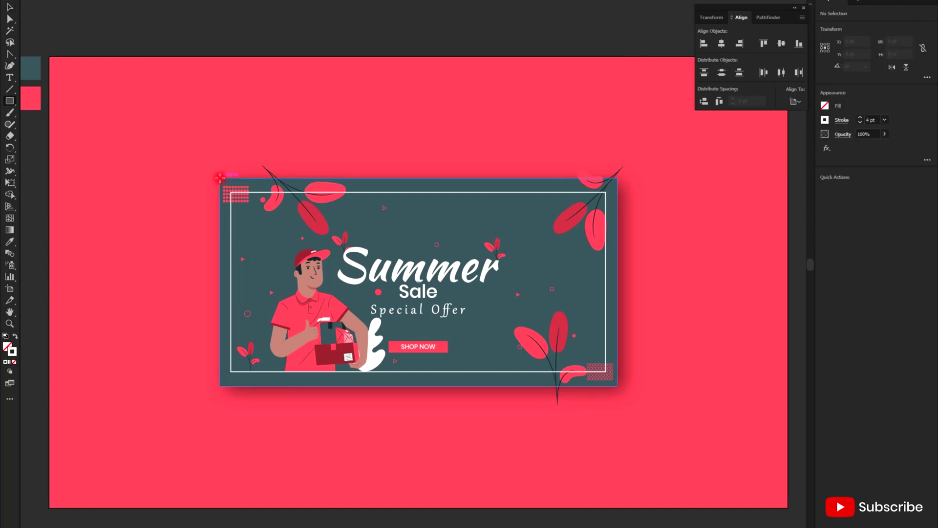
left_click_drag(220, 177, 617, 388)
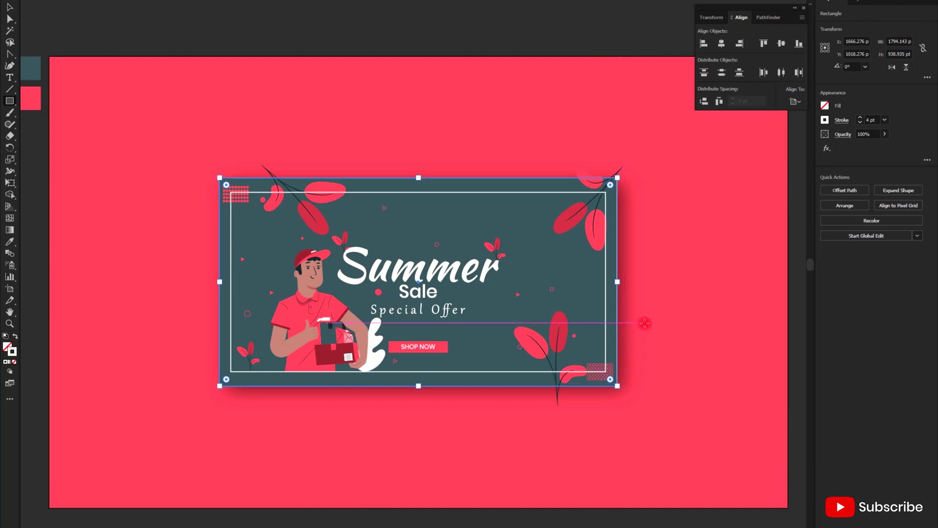
key("shift+x")
key("v")
- Clip all the card artwork to the white rectangle with a clipping mask, trimming the overhanging leaves
scroll(536, 346, "down", 3)
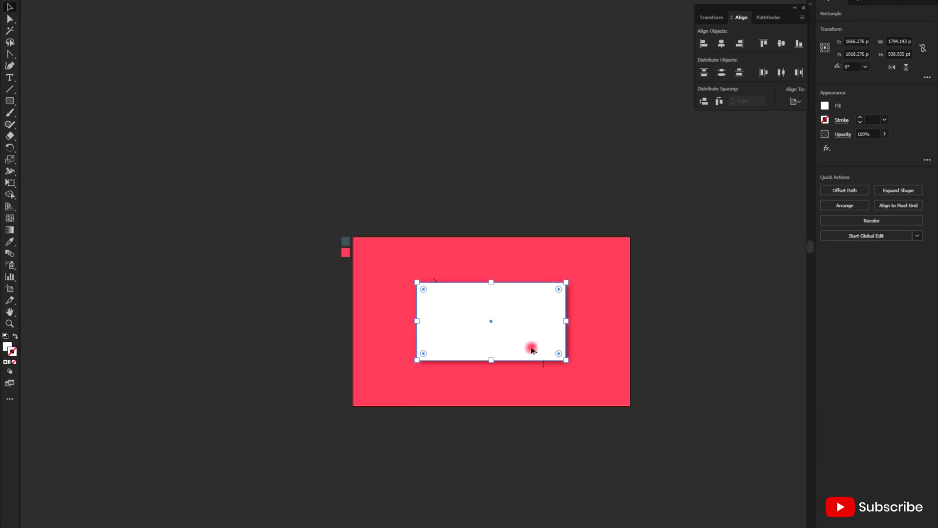
left_click_drag(397, 242, 609, 385)
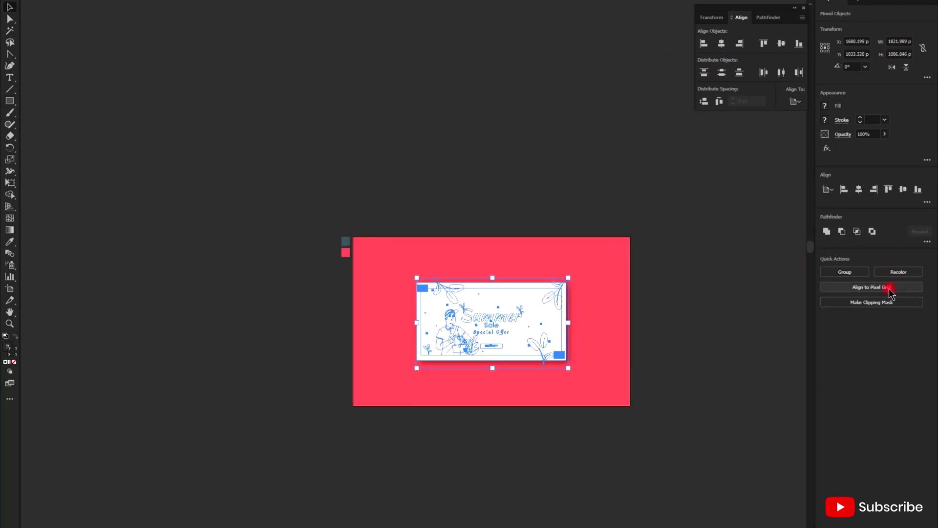
left_click(874, 301)
left_click(608, 378)
scroll(608, 378, "up", 3)
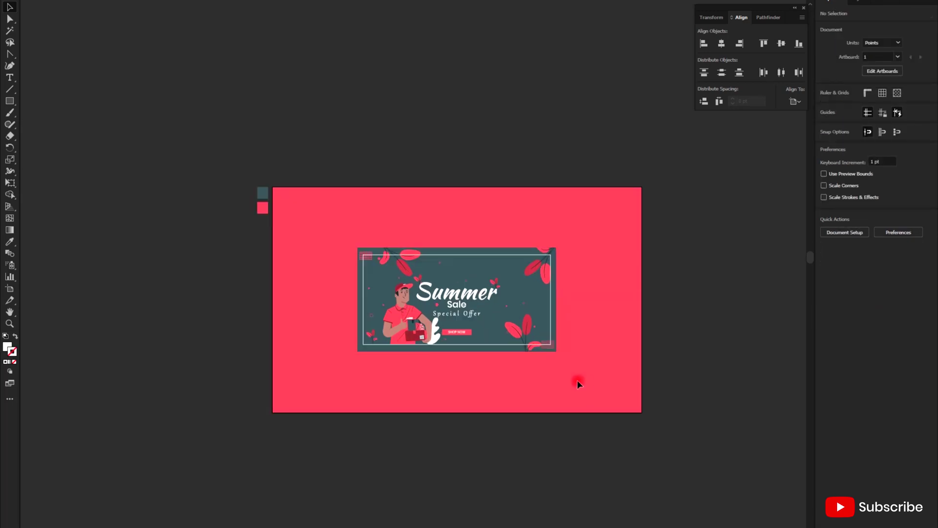
- Start a Drop Shadow effect on the clipped card group with its preview turned on
left_click(513, 290)
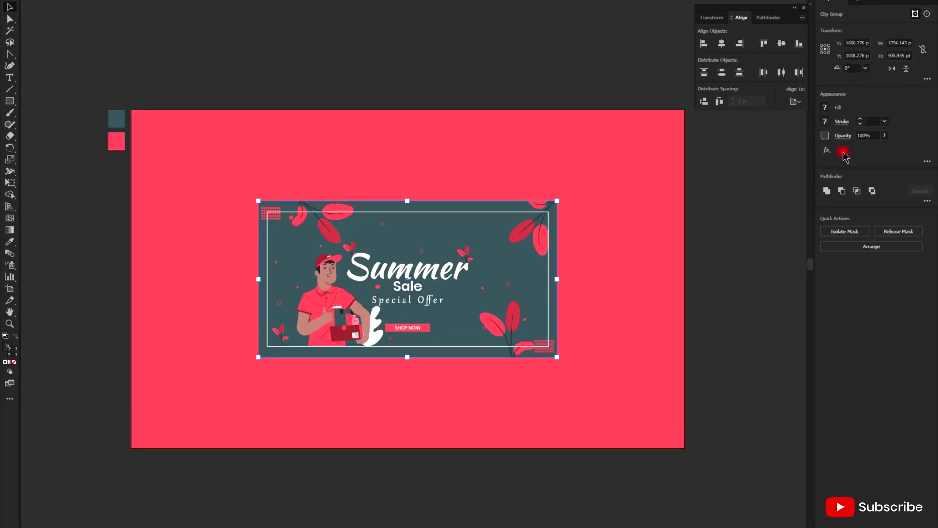
left_click(827, 150)
mouse_move(846, 245)
left_click(811, 249)
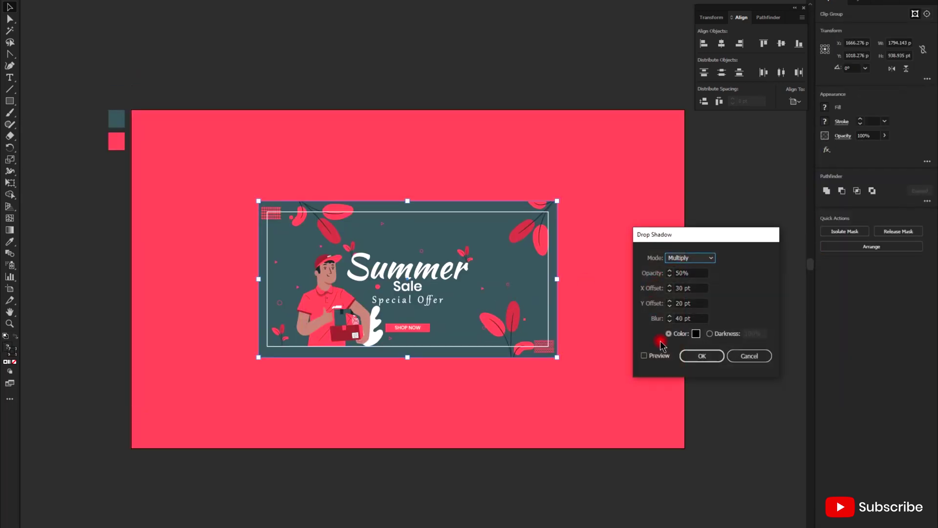
left_click(644, 355)
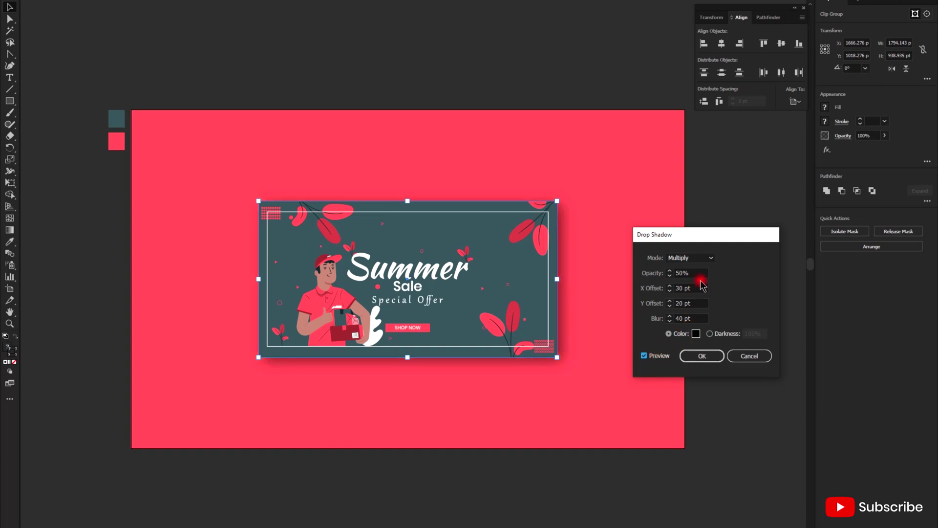
- Set the drop shadow's Y offset to 40 pt, apply the effect and clear the selection
left_click(697, 304)
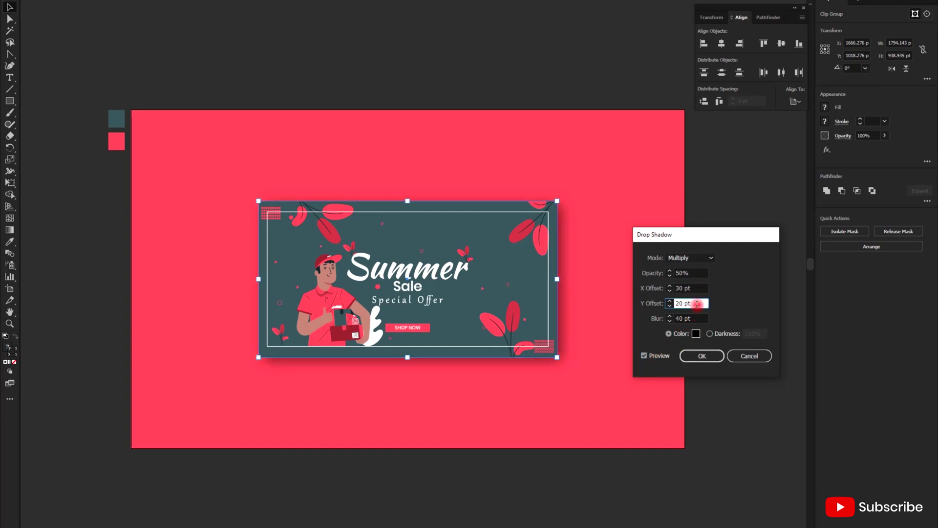
key("Down")
key("Down")
key("Down")
key("Down")
key("Down")
key("Down")
key("Down")
key("Down")
key("Down")
key("Down")
key("Down")
key("Down")
key("Down")
key("Down")
key("Down")
key("Down")
key("Down")
key("Down")
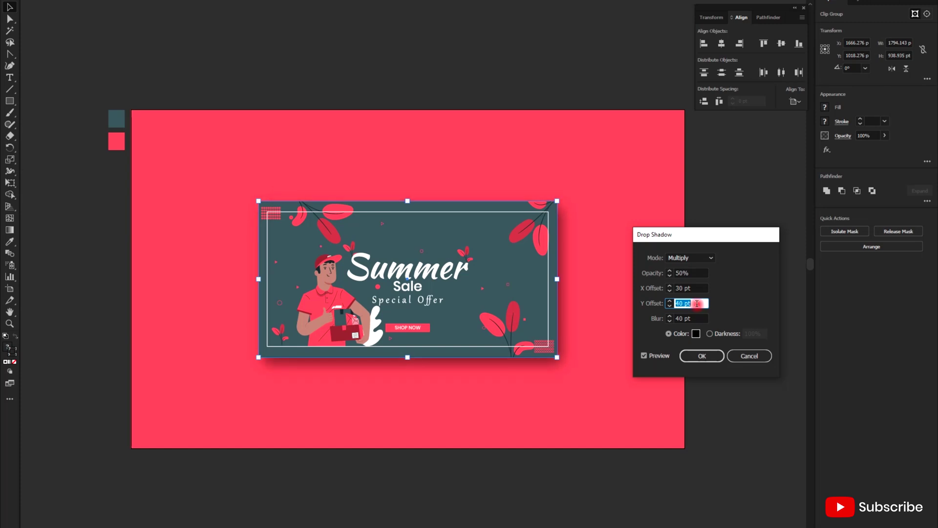
left_click(694, 356)
left_click(666, 358)
scroll(622, 350, "down", 1)
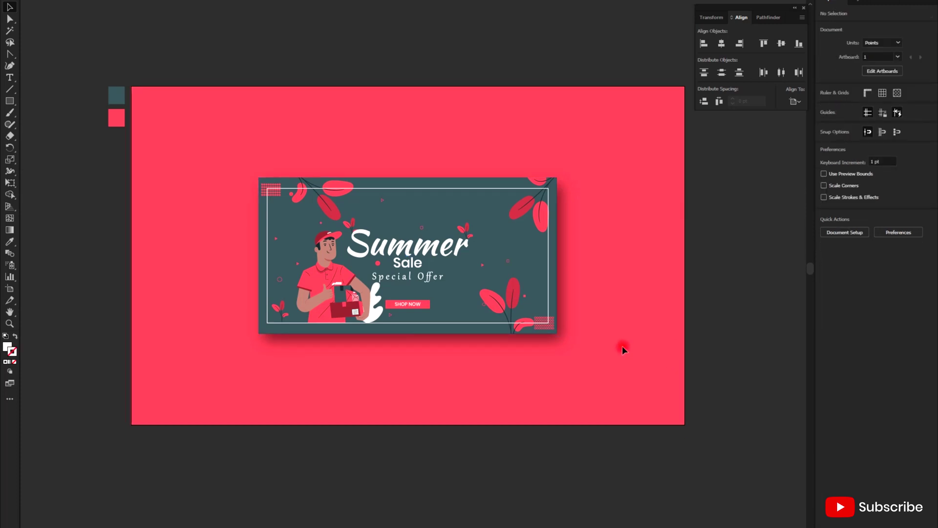
left_click(465, 271)
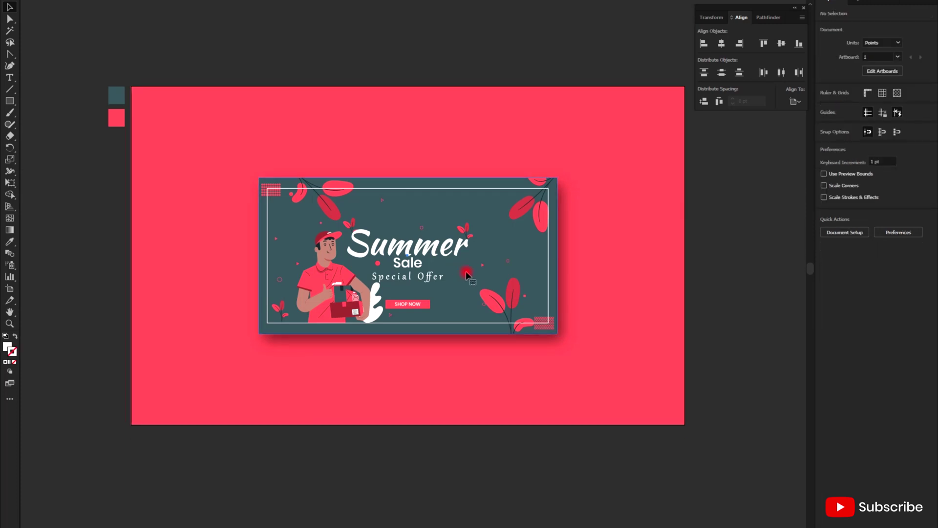
left_click(612, 332)
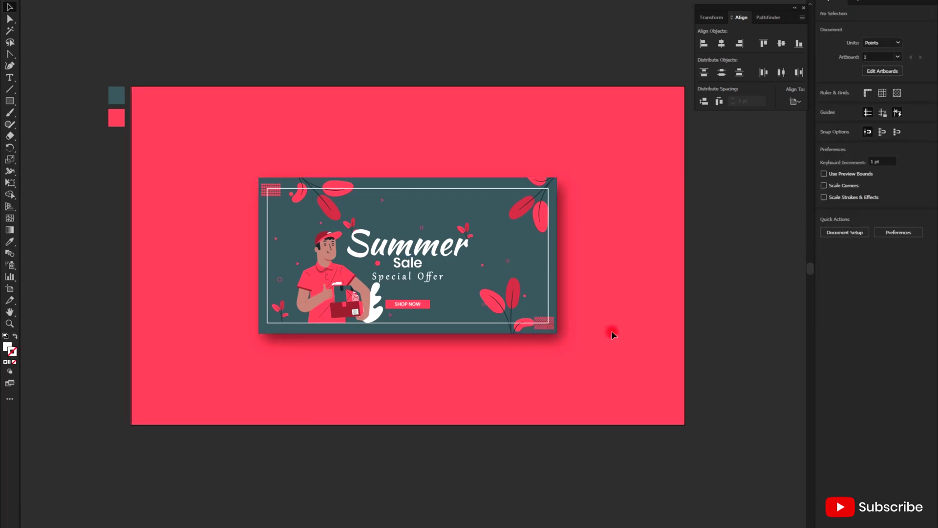